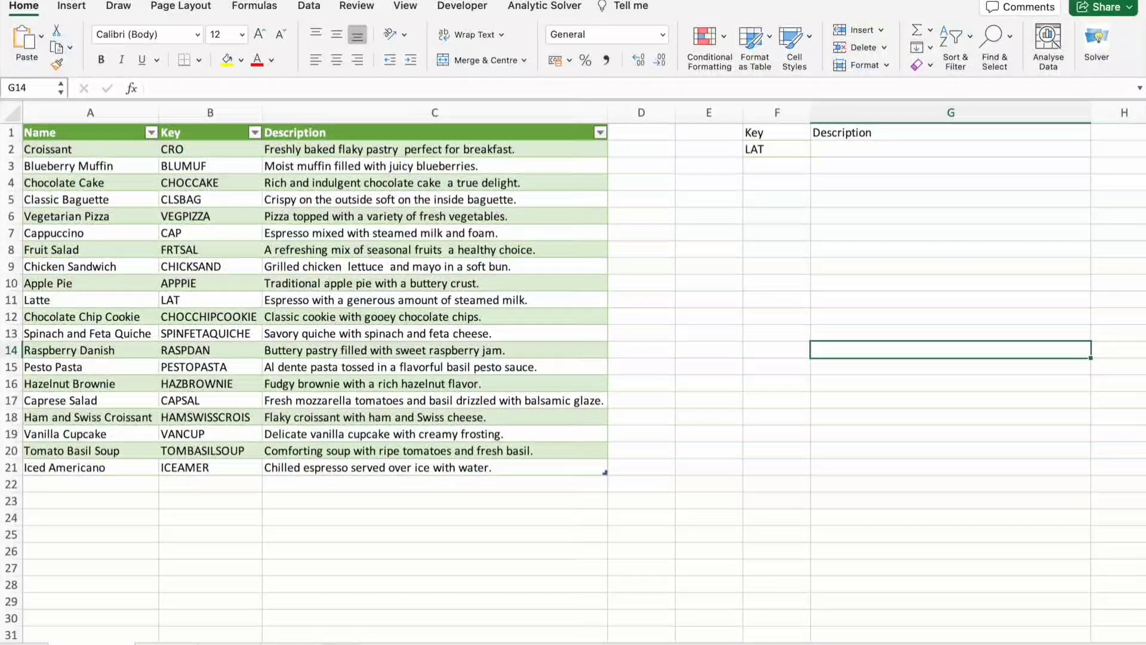
- Highlight the Name, Key and Description columns, then select G2 for the LAT description result
left_click_drag(79, 136, 103, 464)
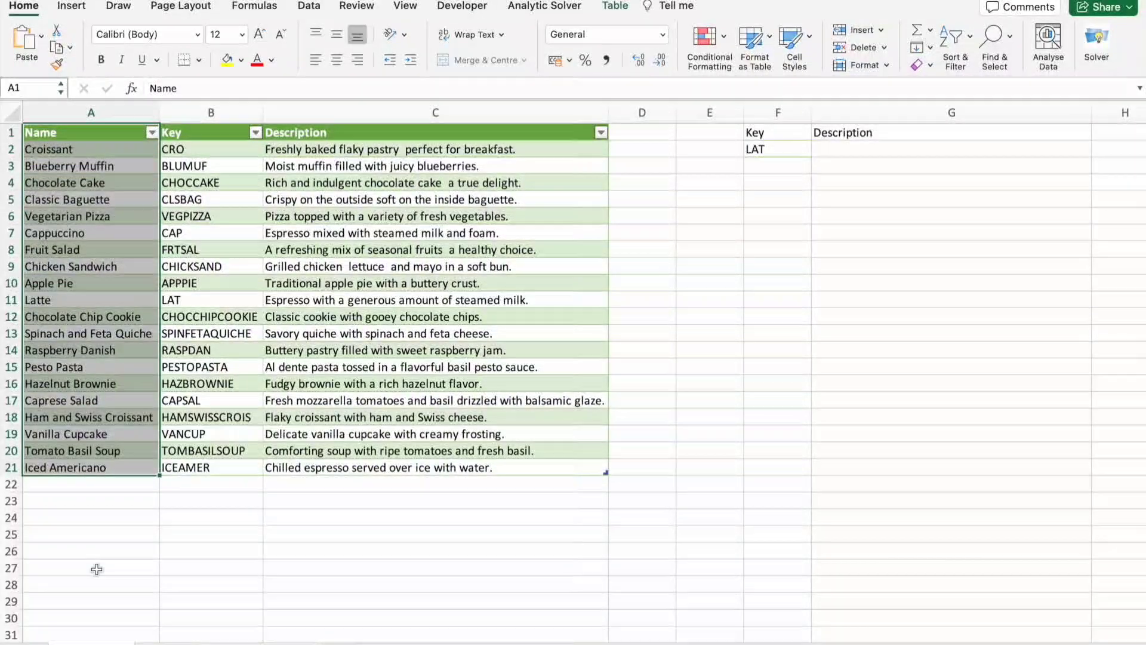
left_click_drag(210, 148, 236, 472)
left_click_drag(330, 149, 335, 468)
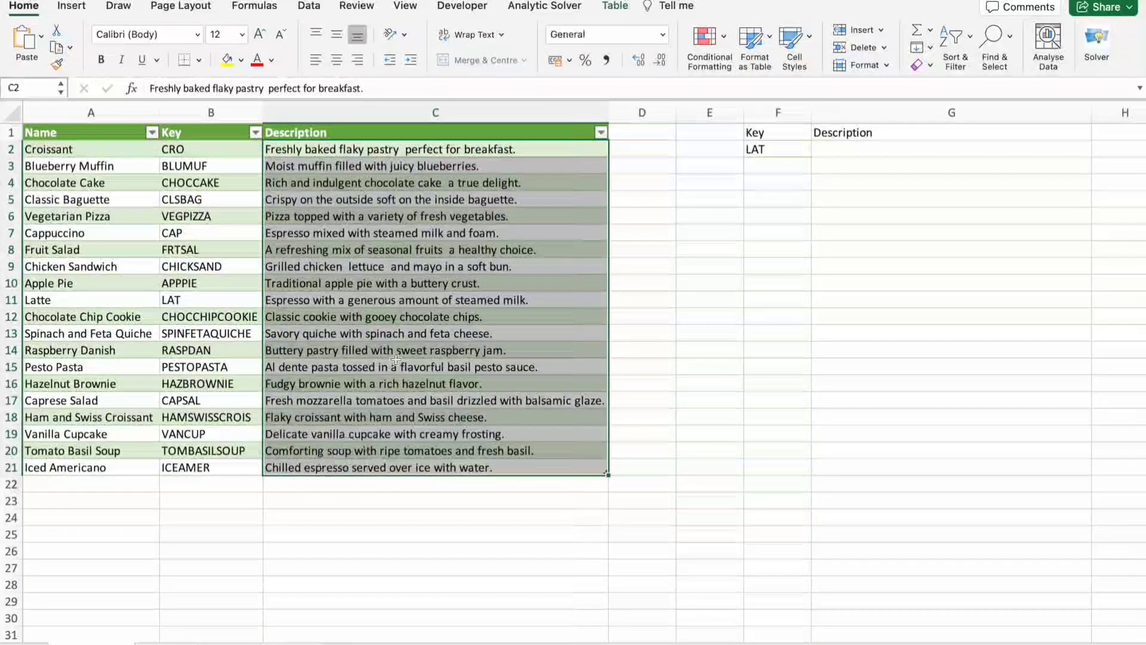
left_click(775, 148)
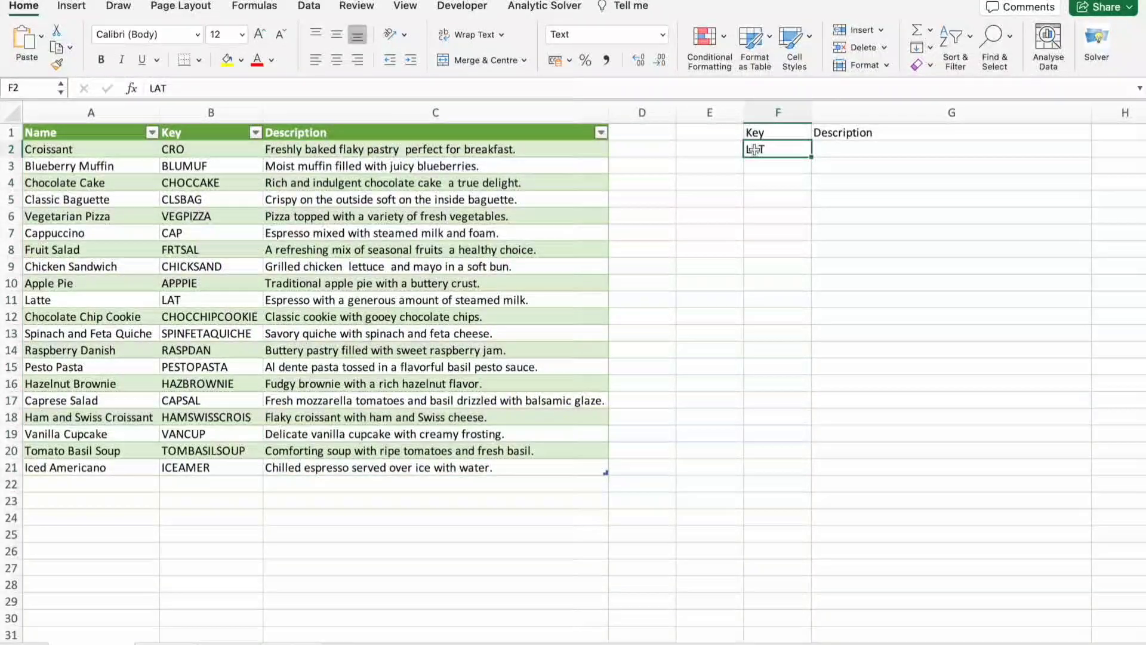
left_click(862, 148)
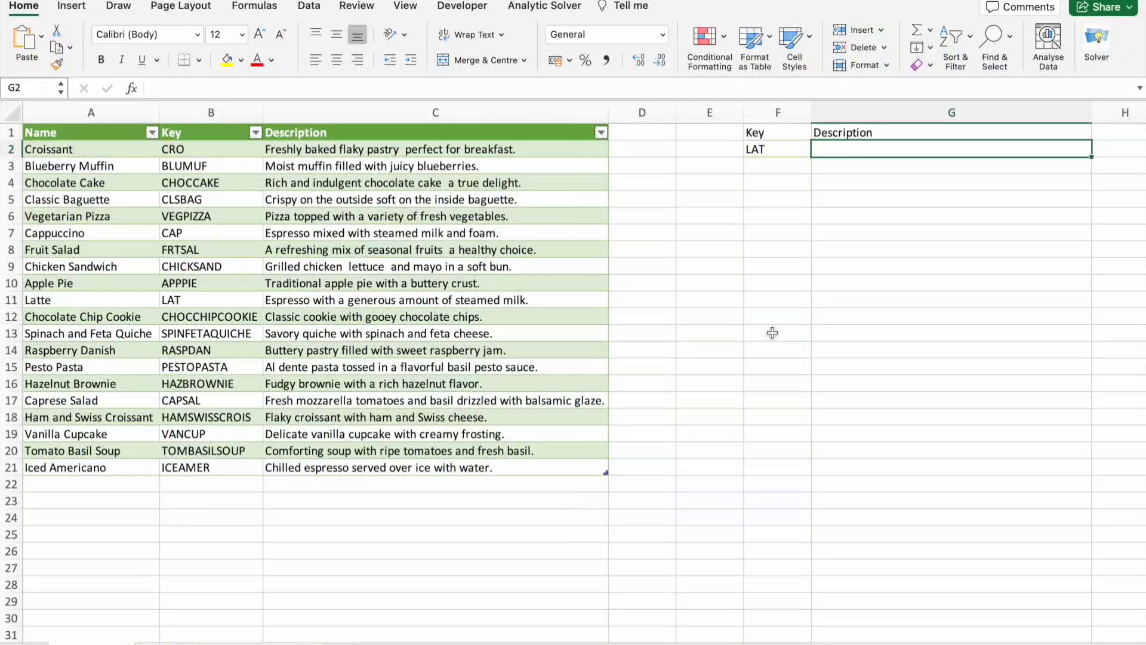
- Ask ChatGPT 'VLOOKUP Syntax' to get the function's arguments and an example
key("ctrl+Right")
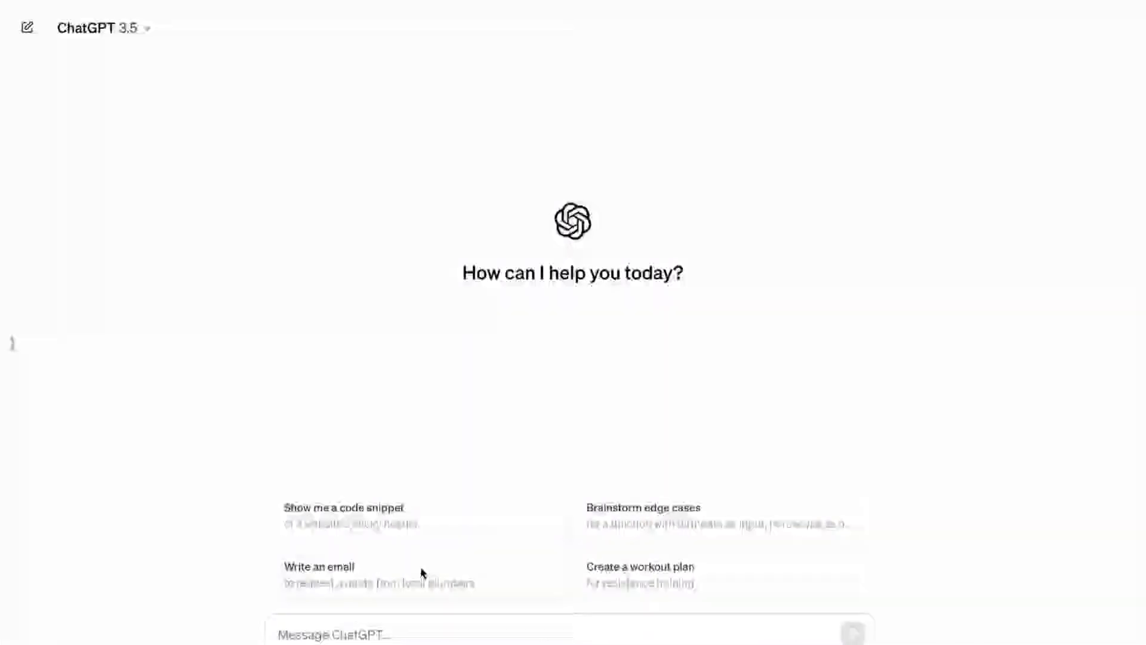
left_click(333, 631)
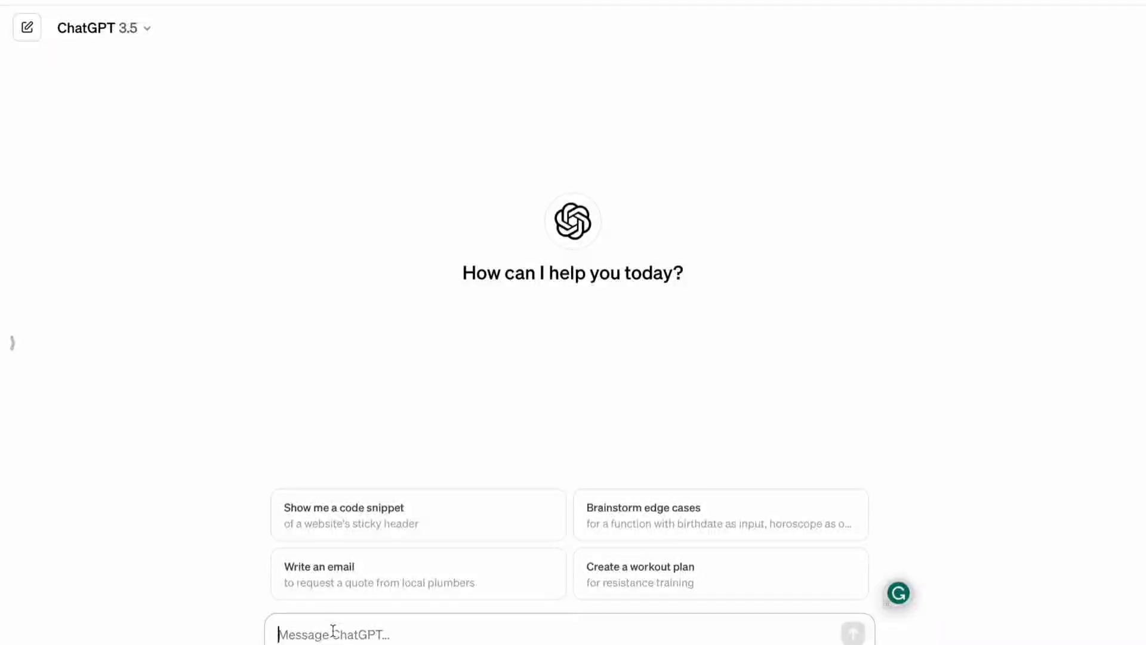
type("VL")
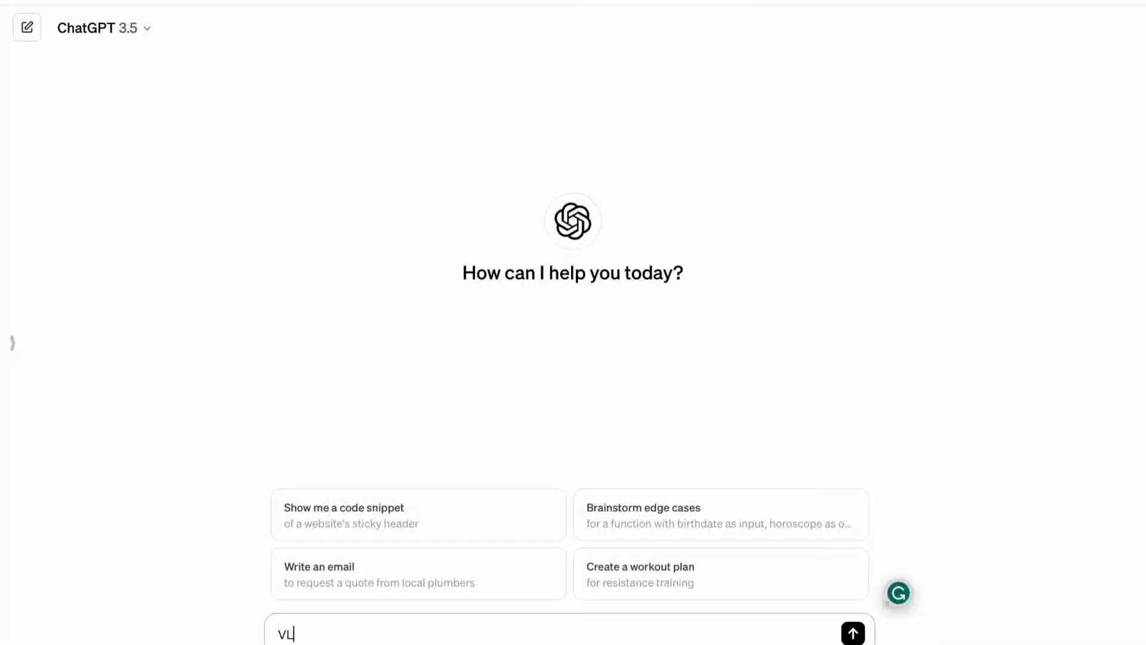
type("OOKUP Synta")
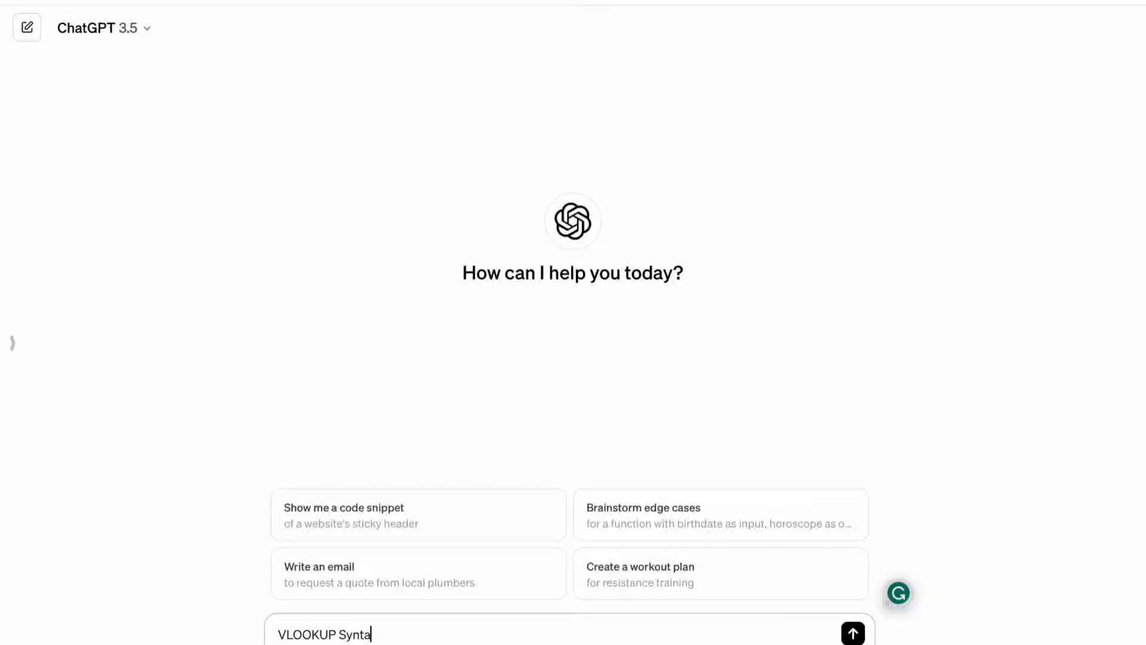
type("x")
key("Return")
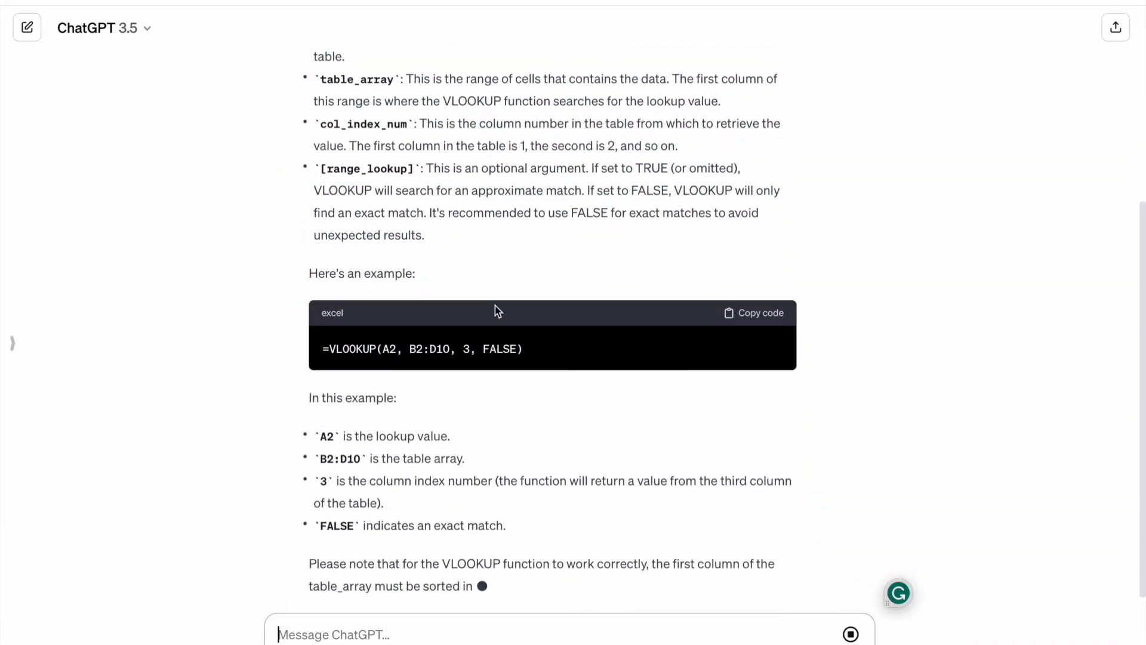
scroll(496, 305, "up", 4)
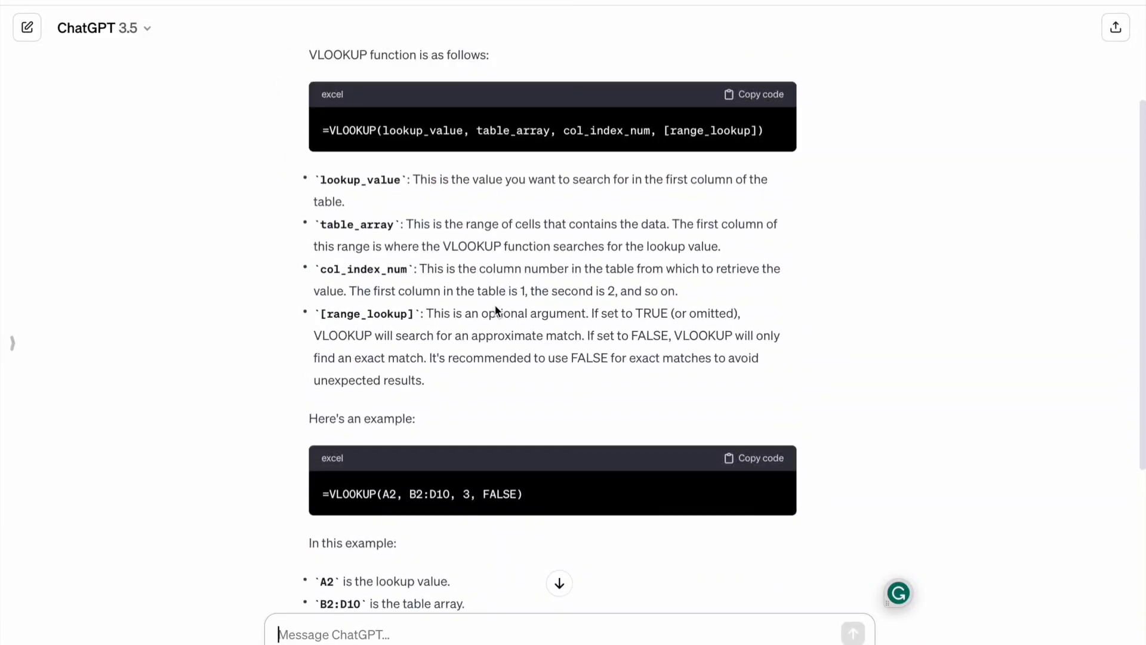
scroll(496, 309, "up", 3)
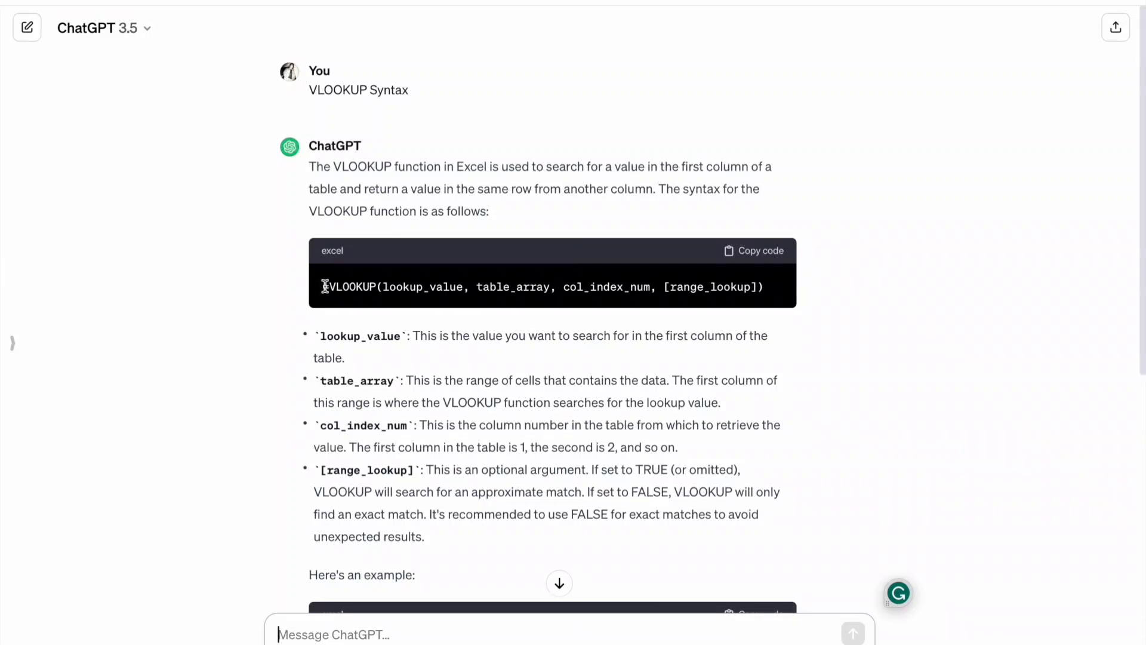
left_click_drag(383, 286, 462, 288)
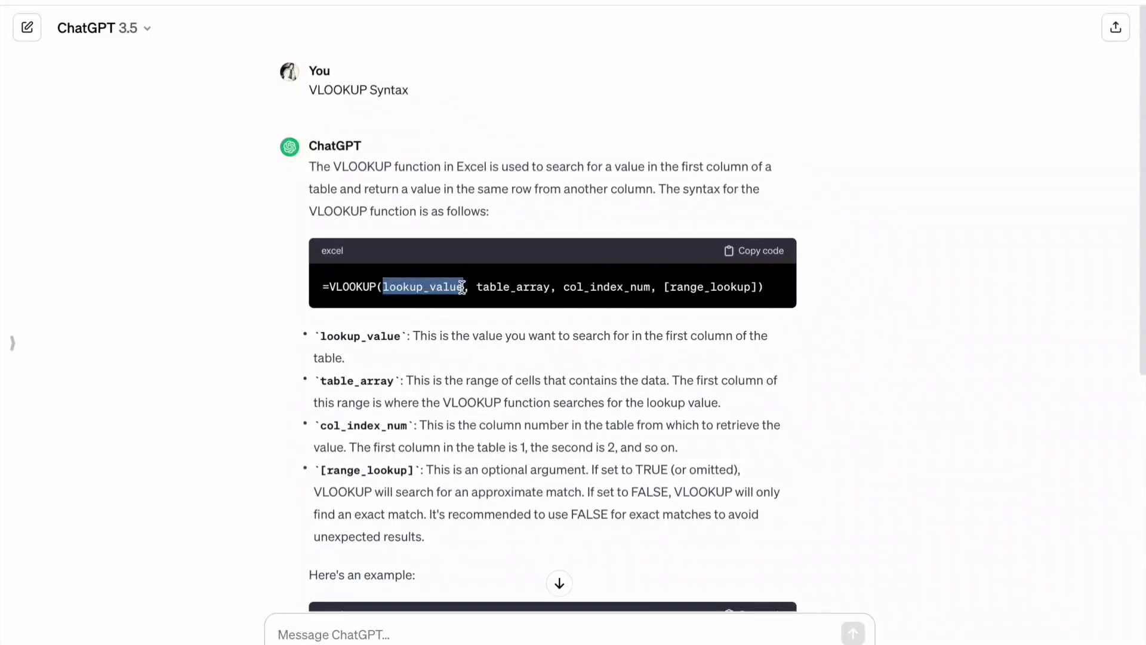
left_click_drag(420, 336, 531, 354)
left_click_drag(475, 287, 552, 288)
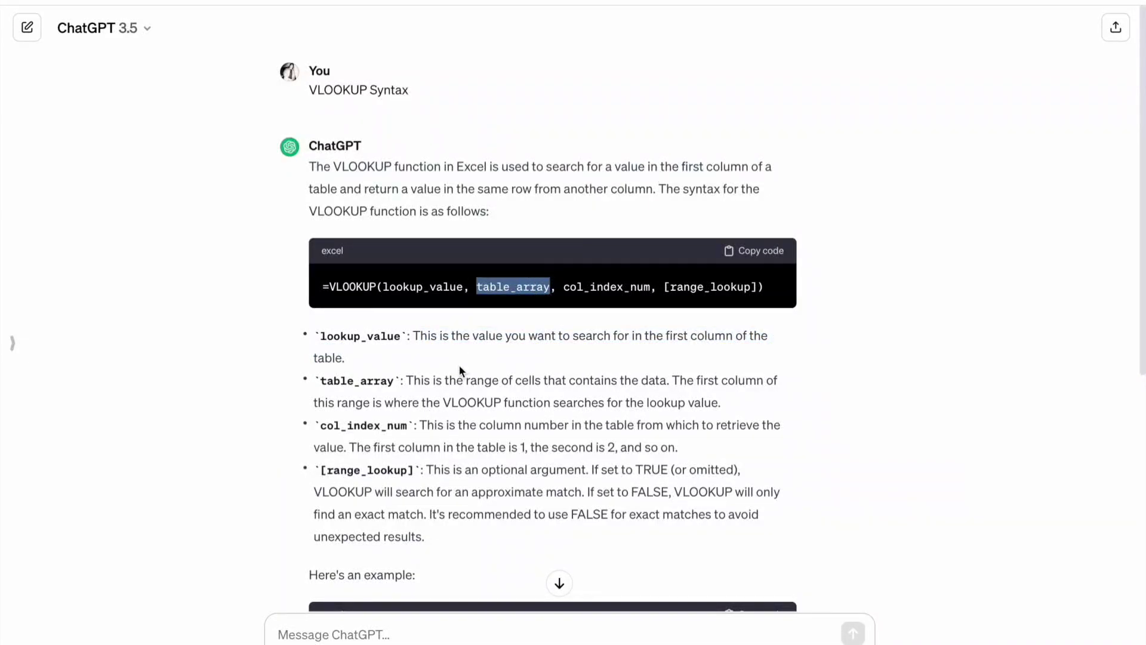
left_click_drag(406, 380, 735, 391)
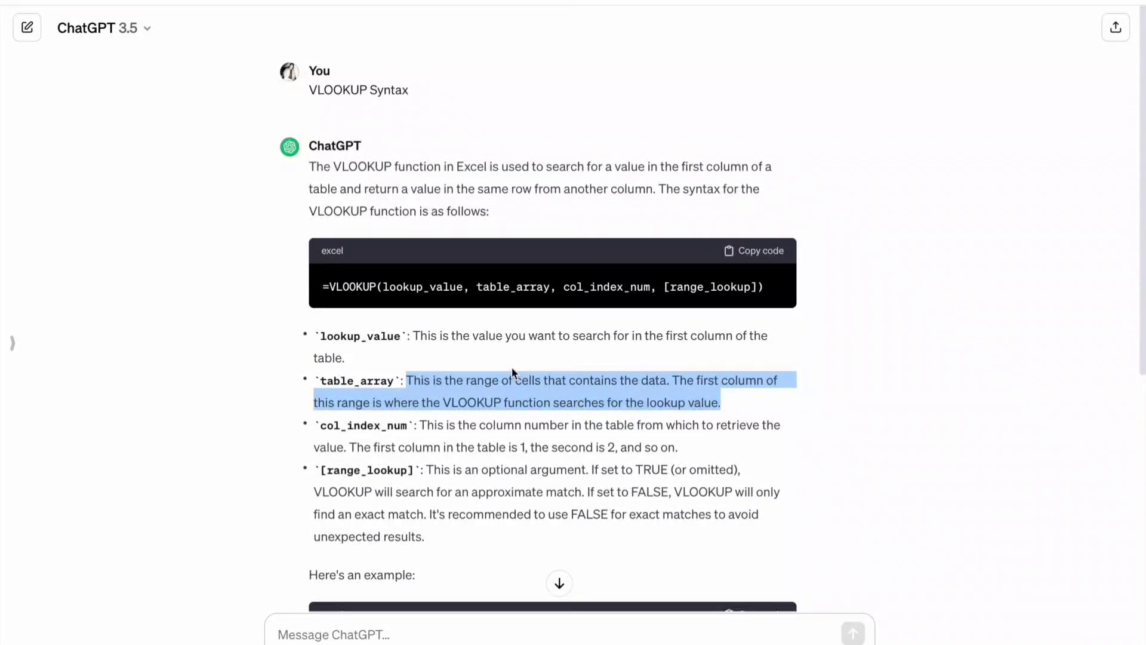
left_click_drag(564, 286, 650, 291)
left_click_drag(420, 425, 573, 426)
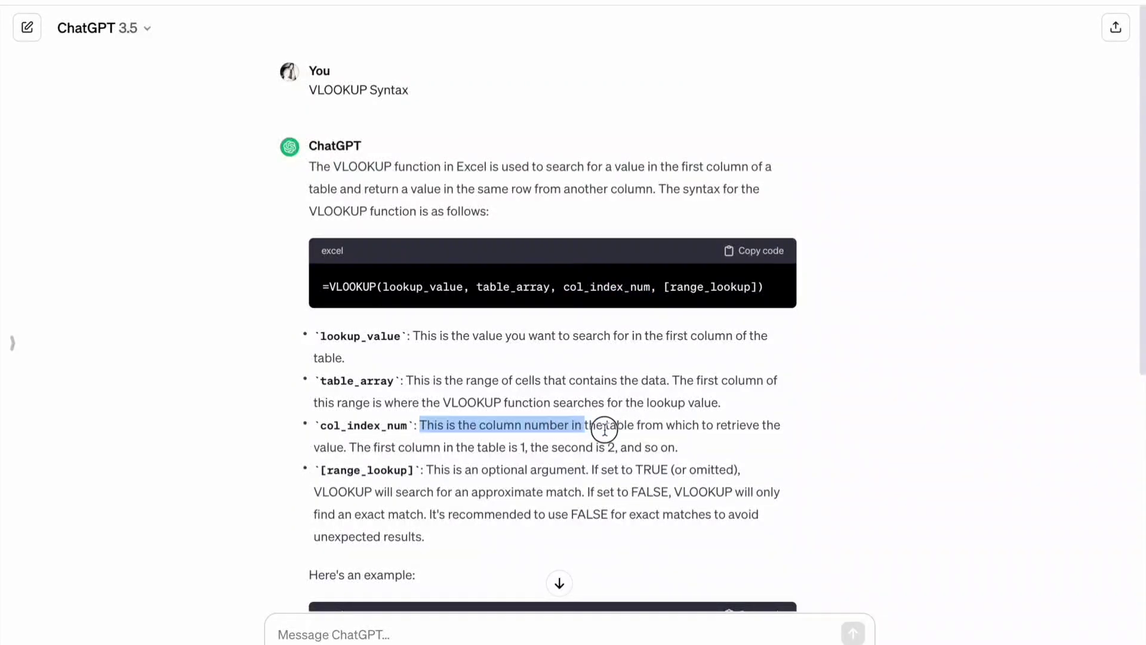
left_click_drag(605, 429, 755, 438)
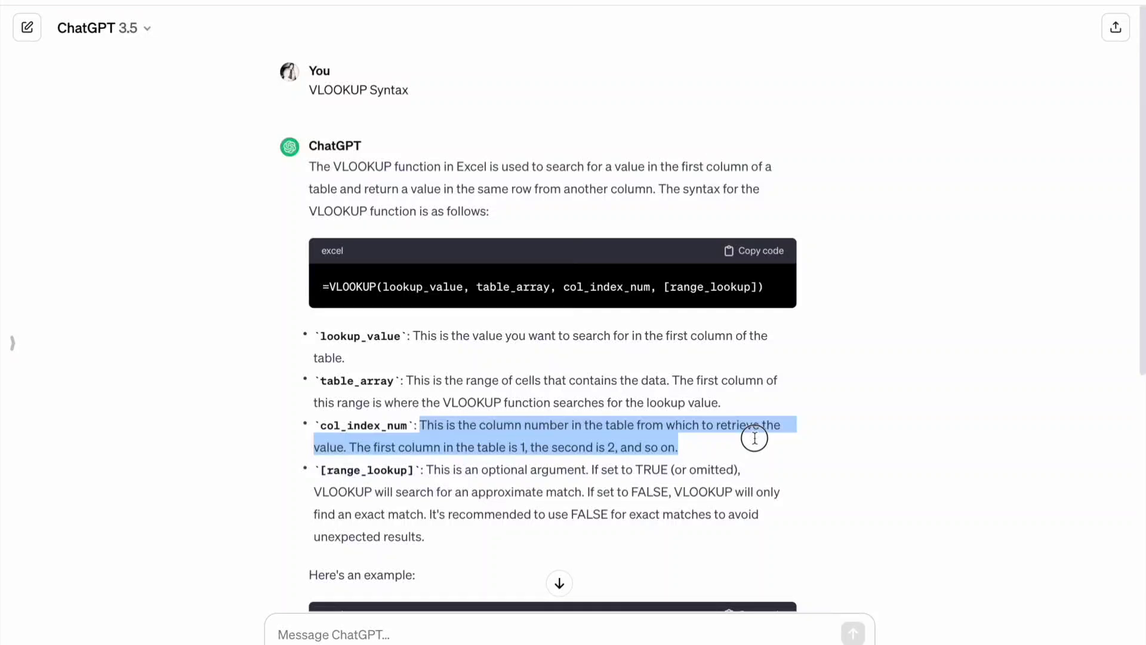
left_click(670, 283)
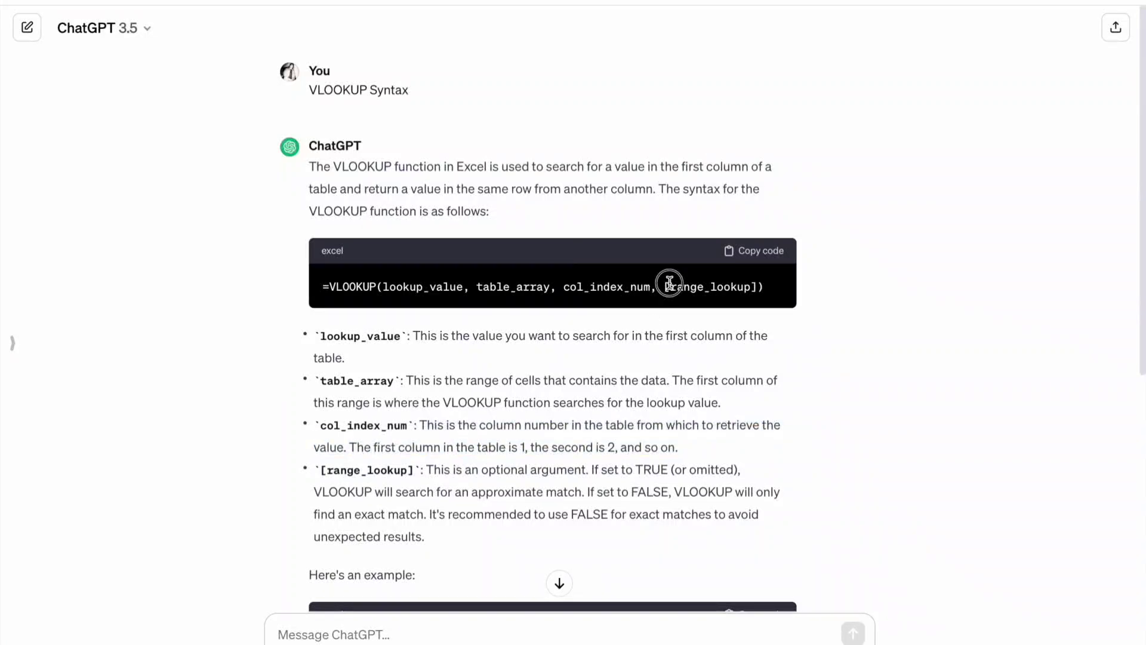
left_click_drag(669, 283, 754, 285)
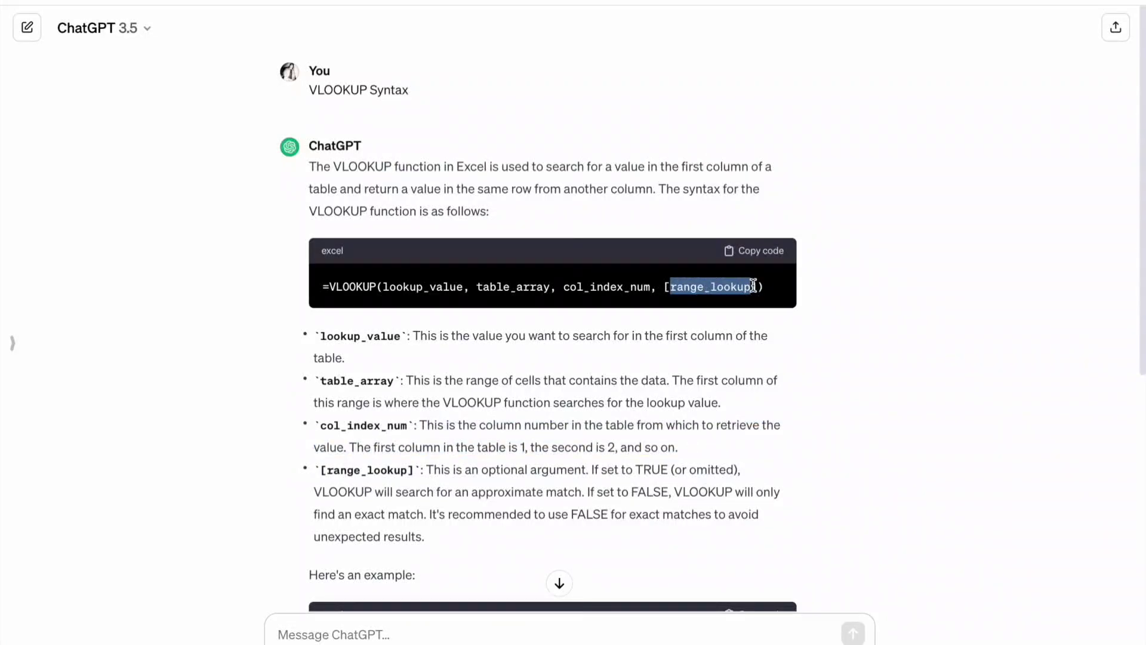
left_click_drag(427, 471, 755, 538)
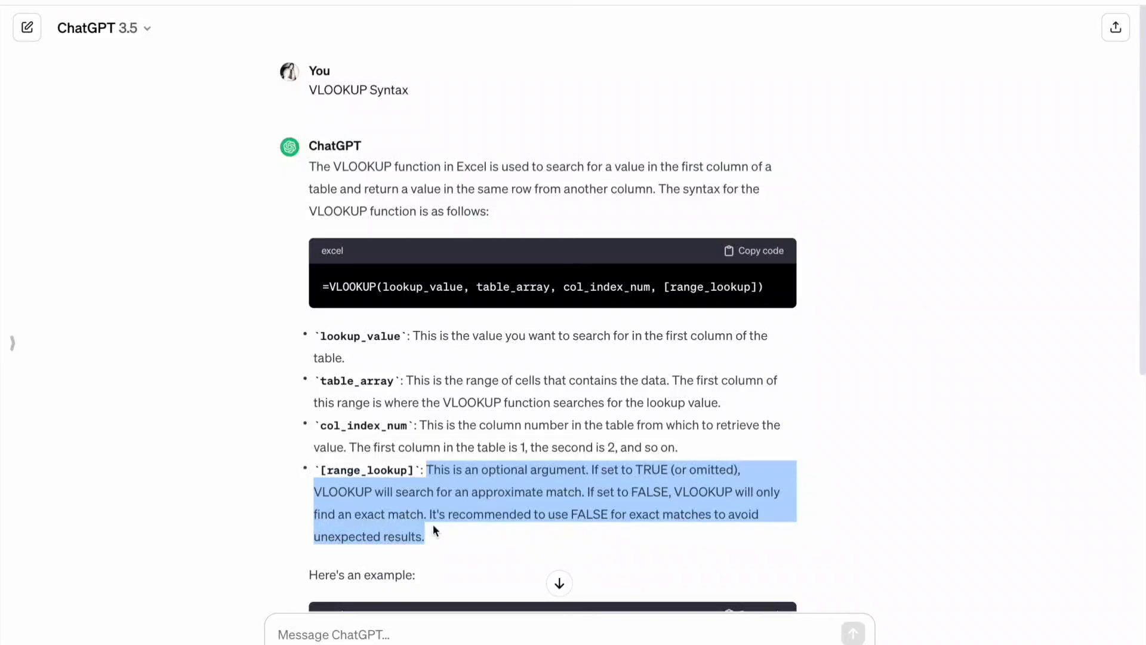
scroll(432, 525, "down", 3)
scroll(432, 524, "up", 3)
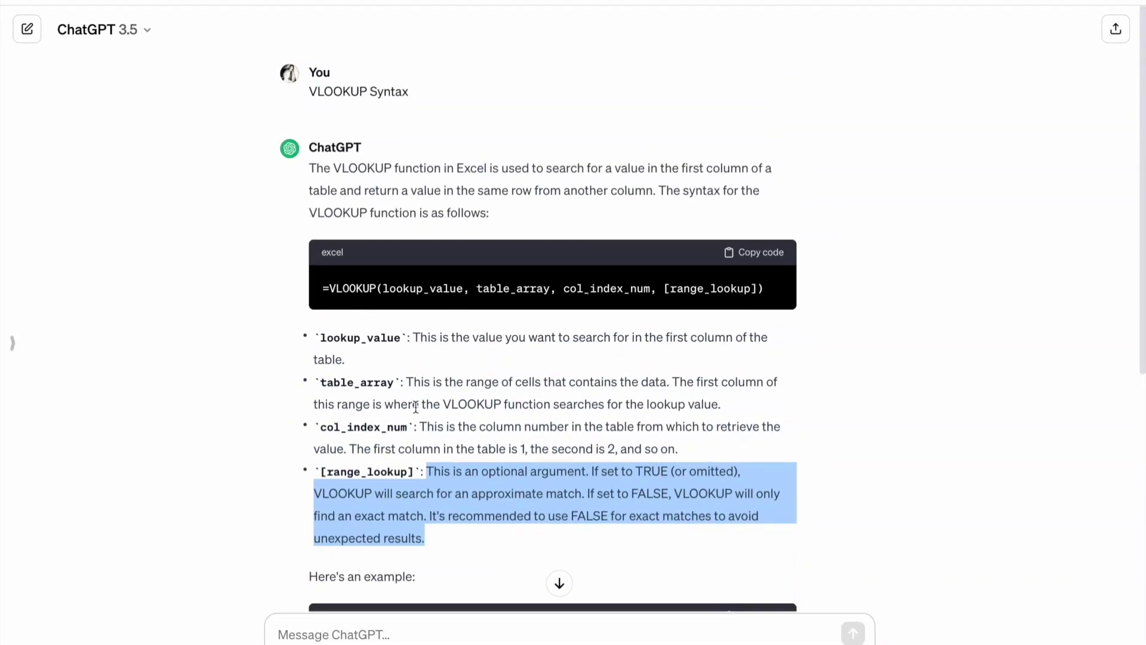
left_click(418, 407)
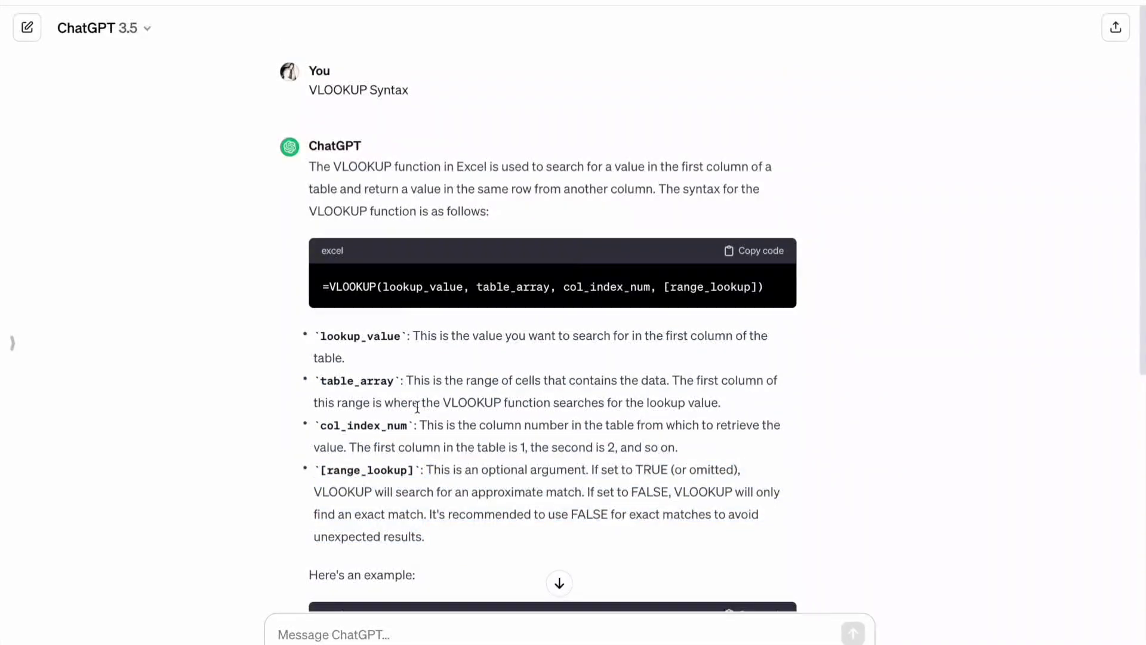
- Back in Excel, begin G2's formula as =iferror(vlookup(F2, with the key cell as lookup value
key("ctrl+Left")
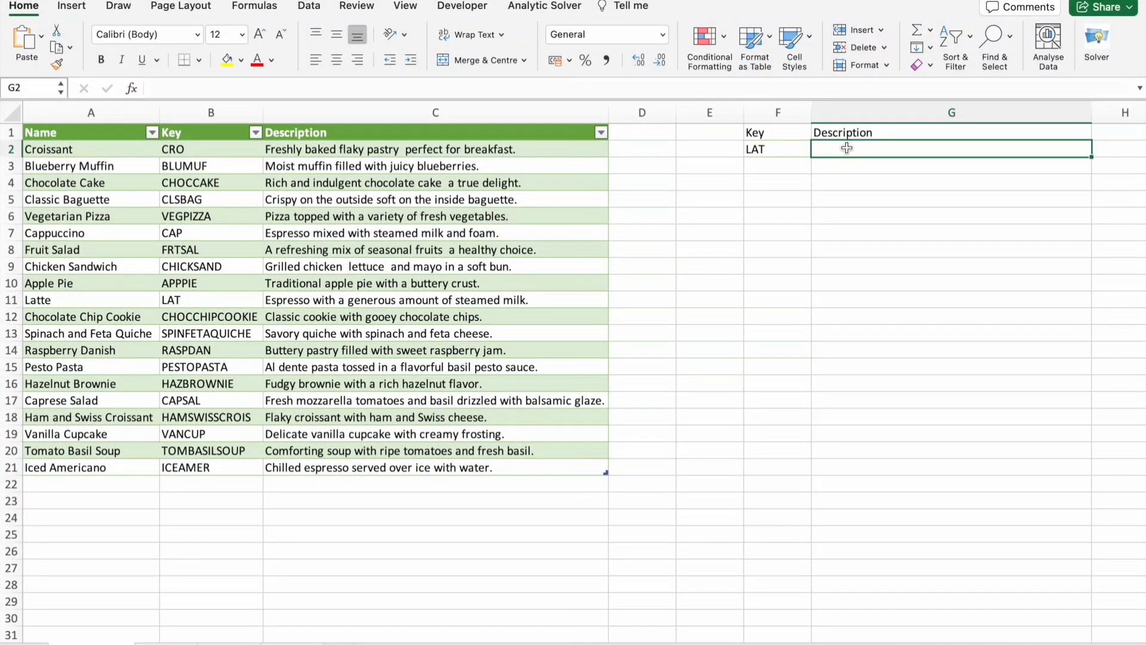
type("=")
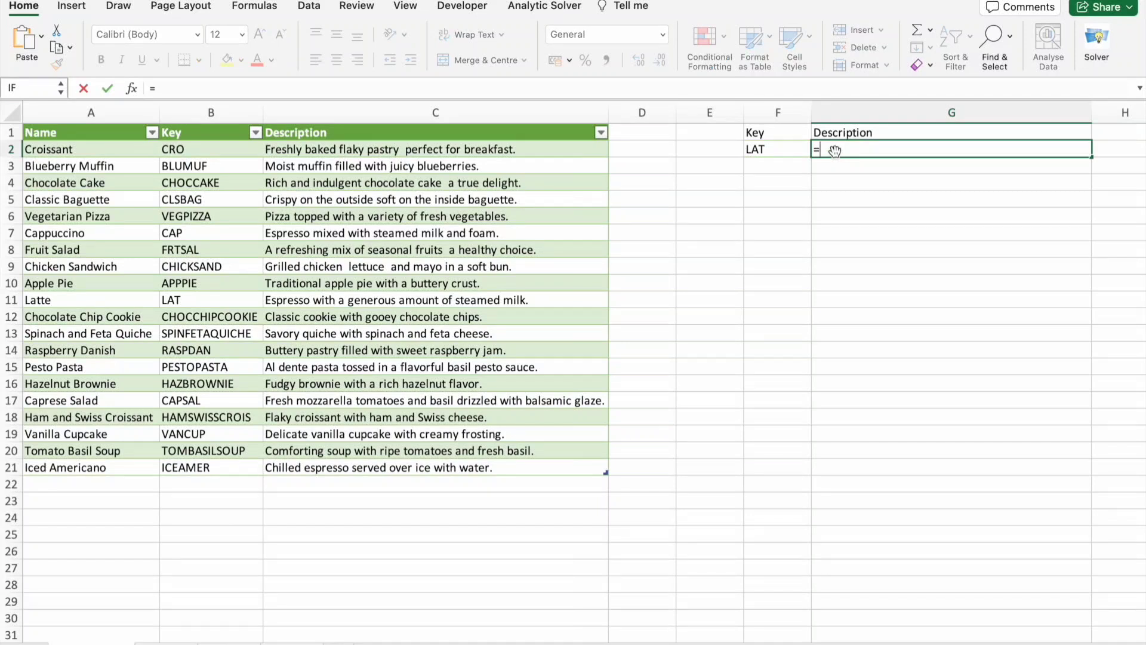
type("if")
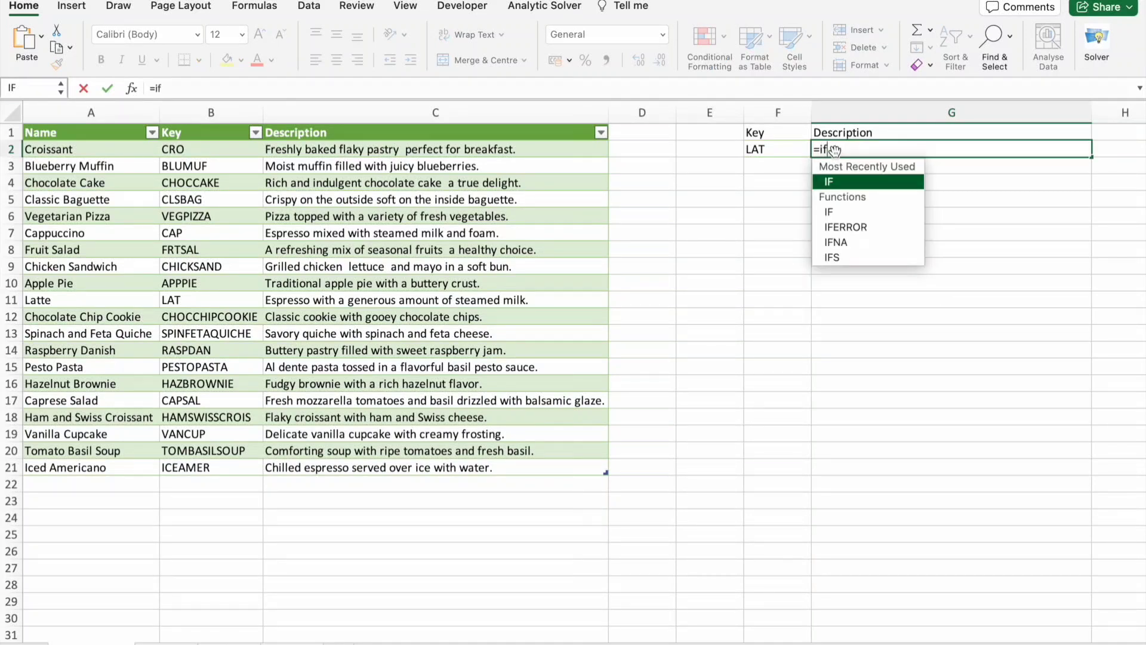
type("e")
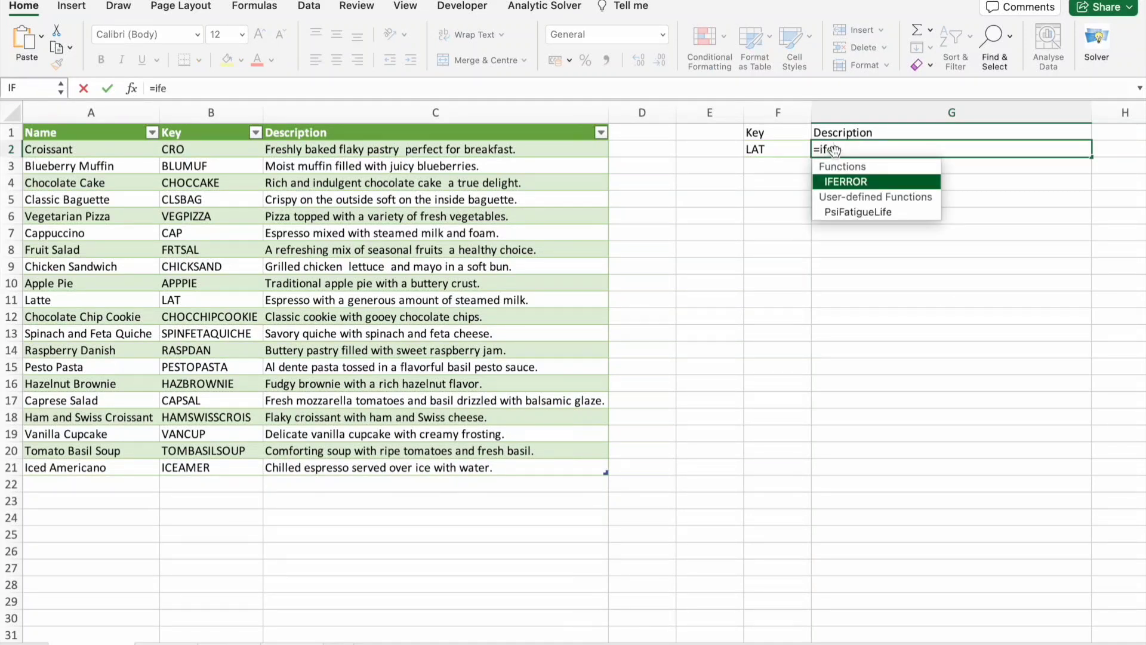
type("rror")
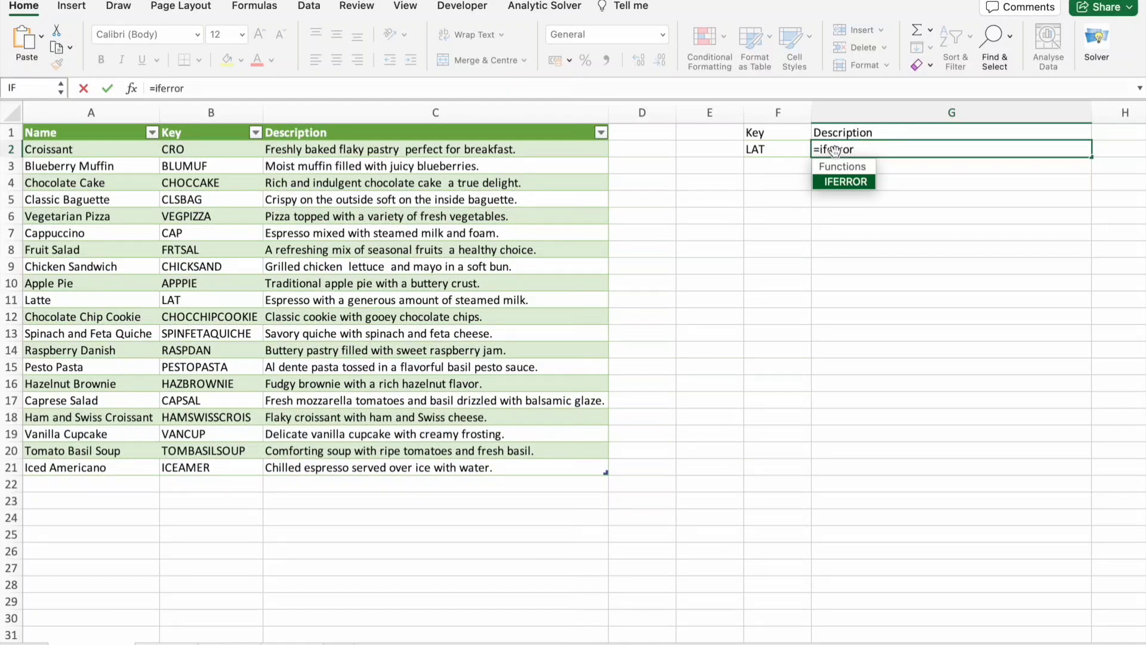
type("(")
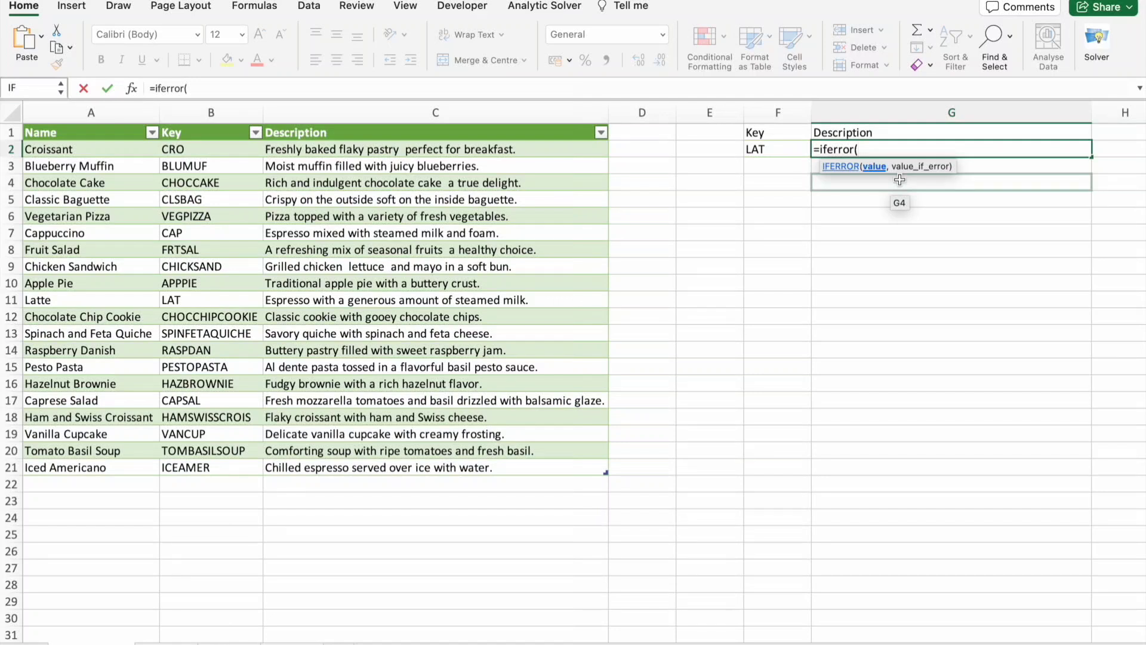
type("vlookup")
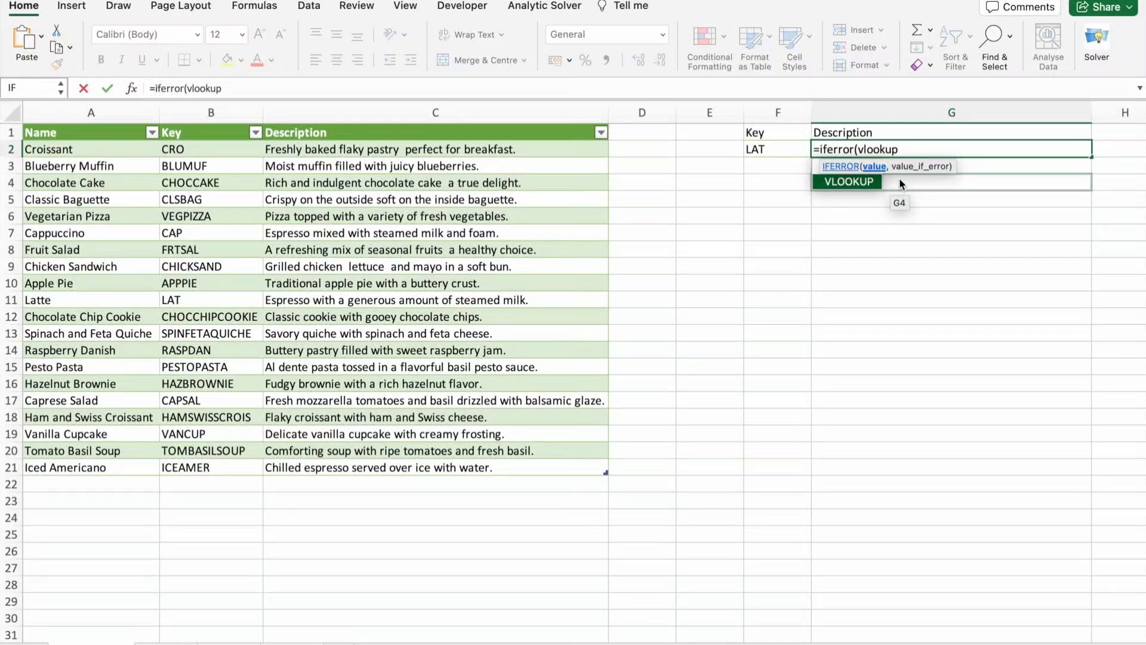
type("(")
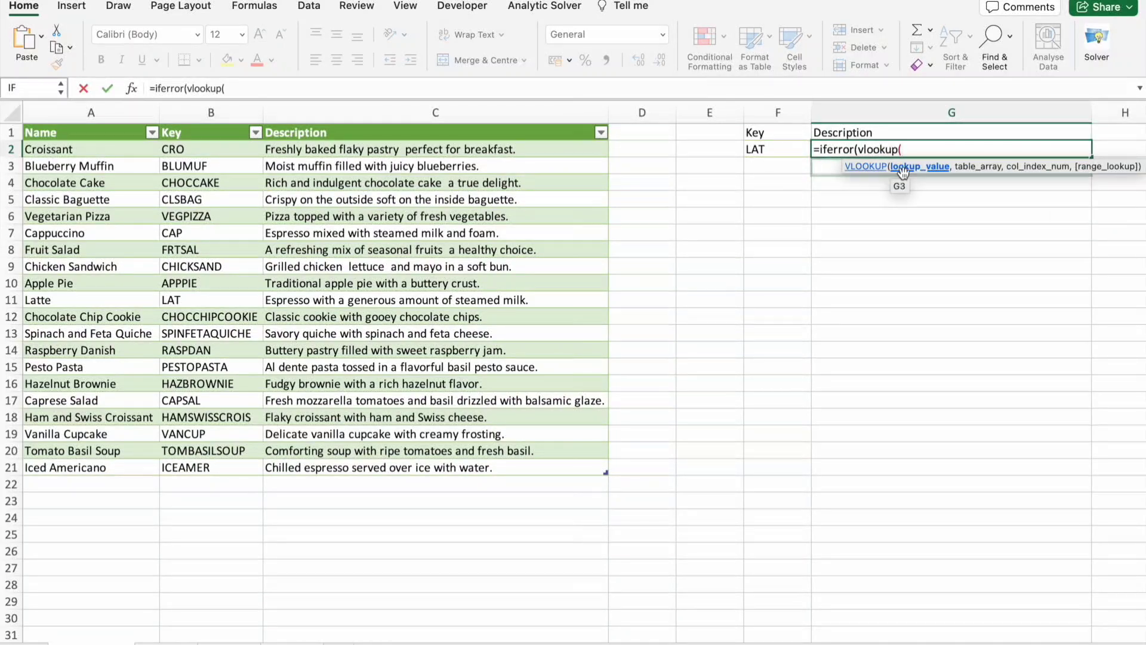
left_click(776, 154)
type(",")
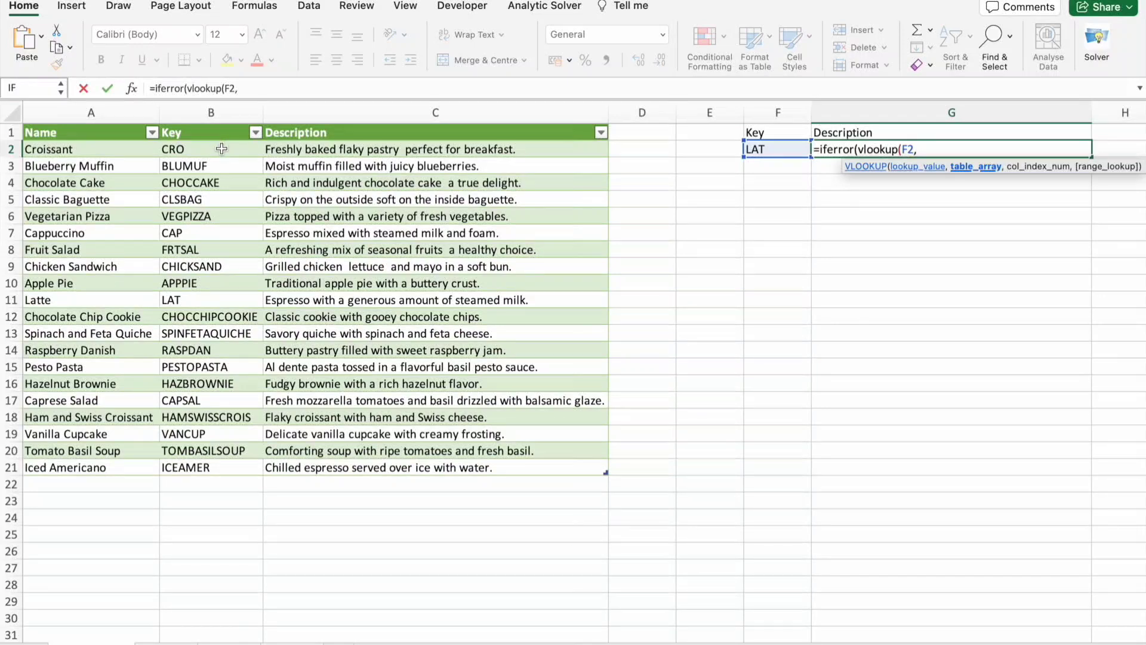
- Add bakery_items[[Key]:[Description]] as the table, column 2 and FALSE exact match
left_click_drag(223, 148, 374, 471)
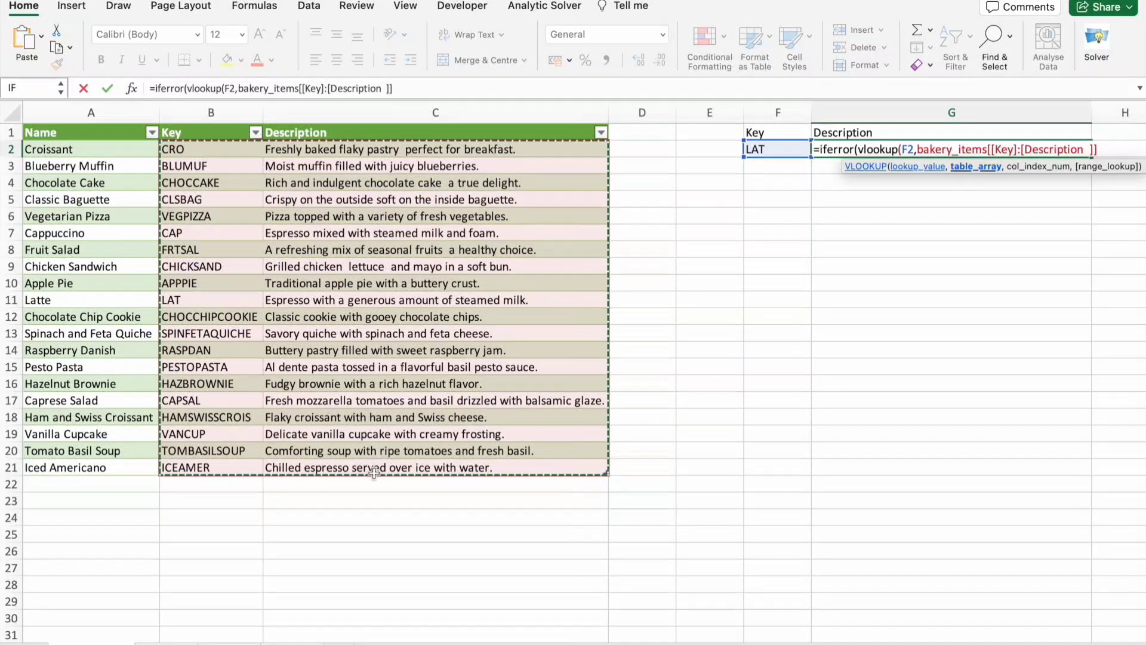
type(",")
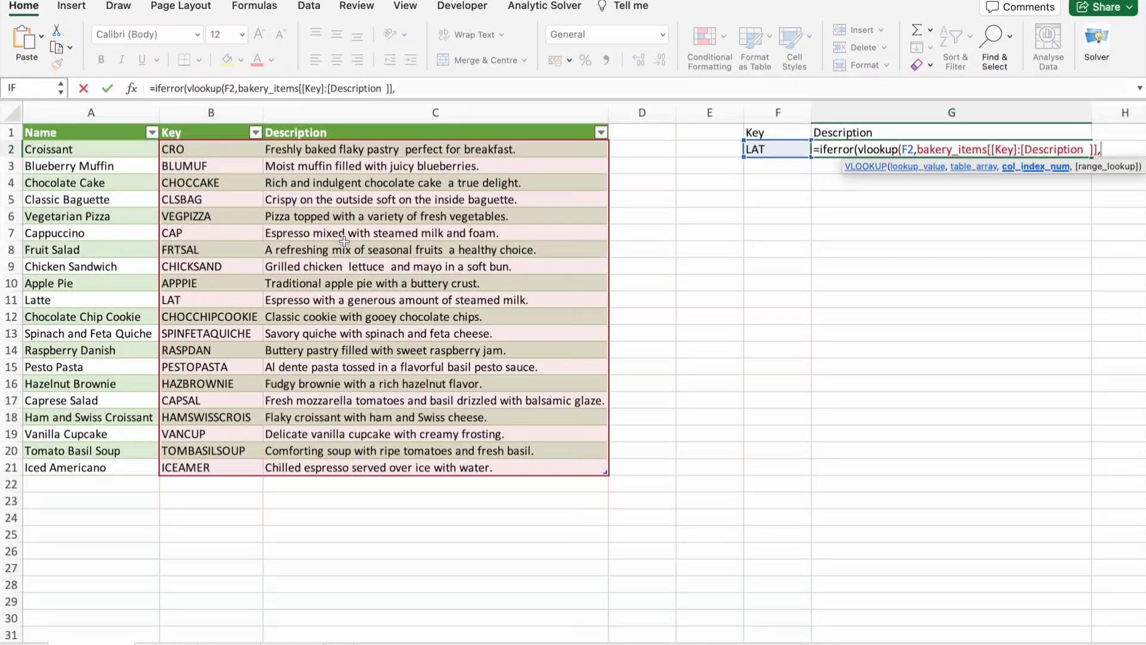
type("2,")
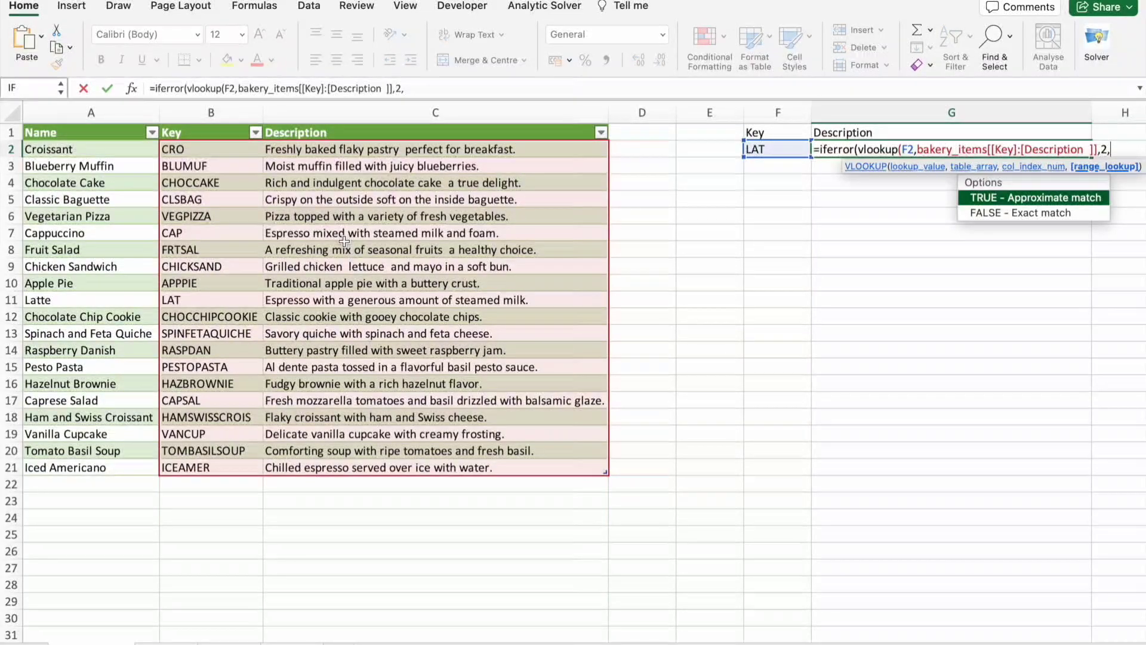
key("Down")
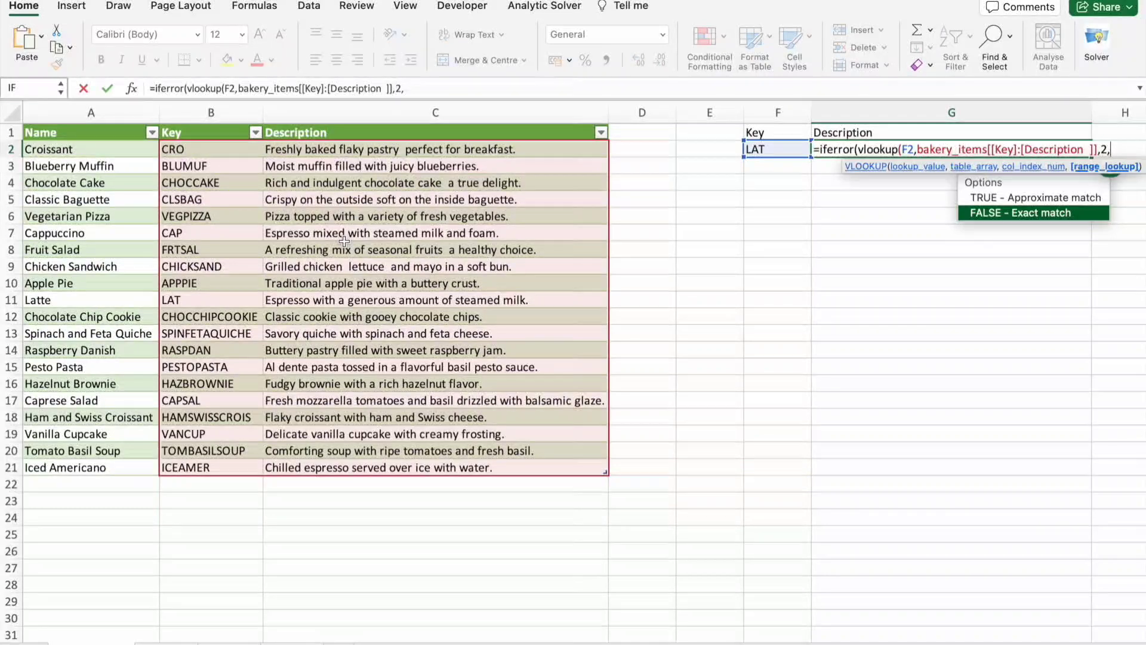
type("FALSE")
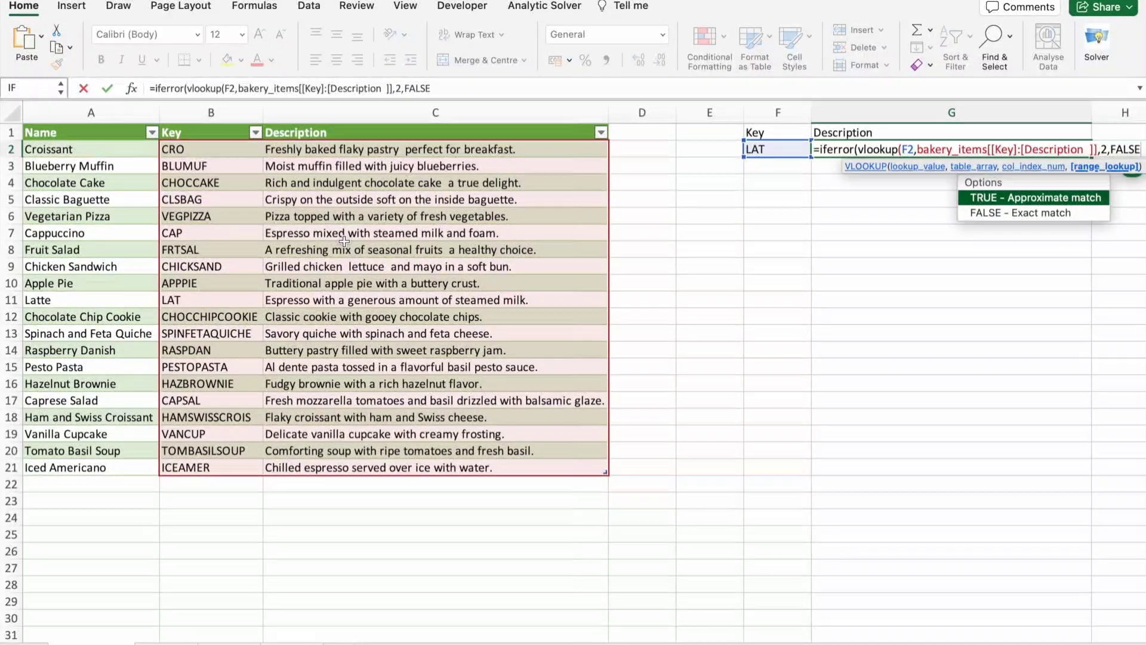
key("Return")
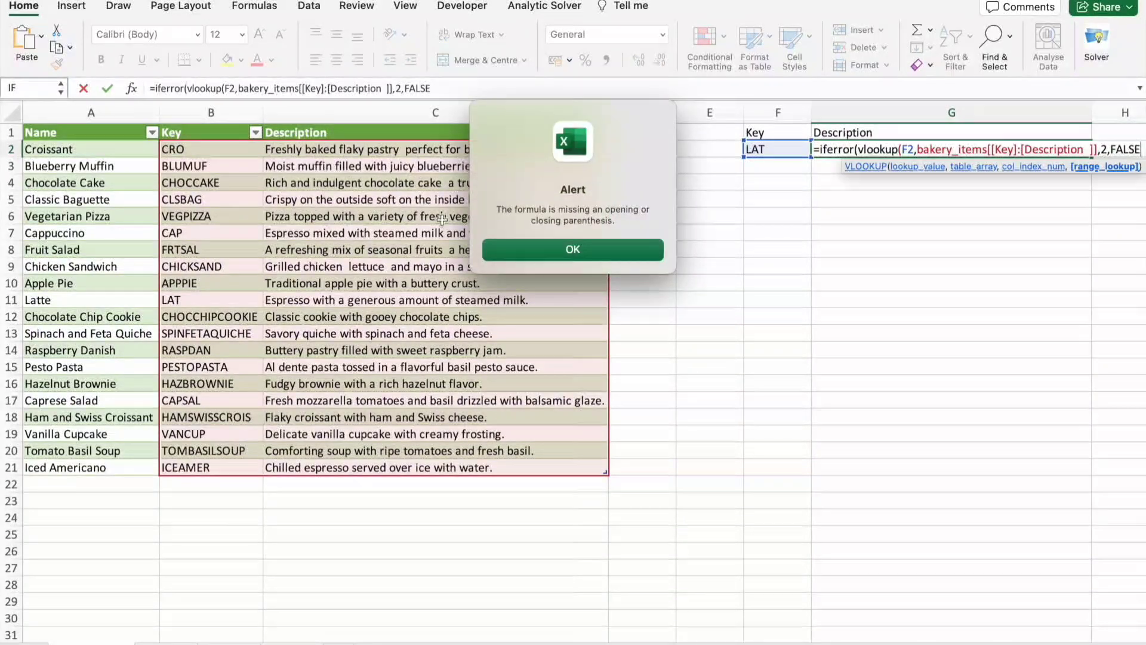
- Dismiss the missing-parenthesis alert and close the formula with a "-" fallback, showing the Latte description
left_click(578, 247)
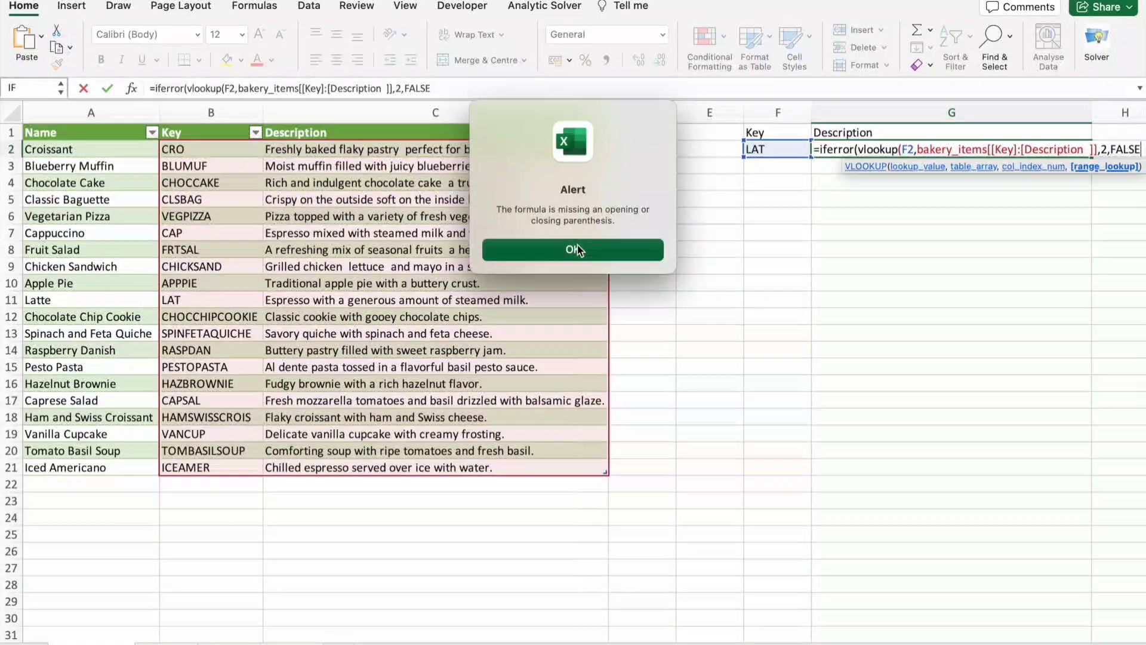
left_click(437, 89)
type(")")
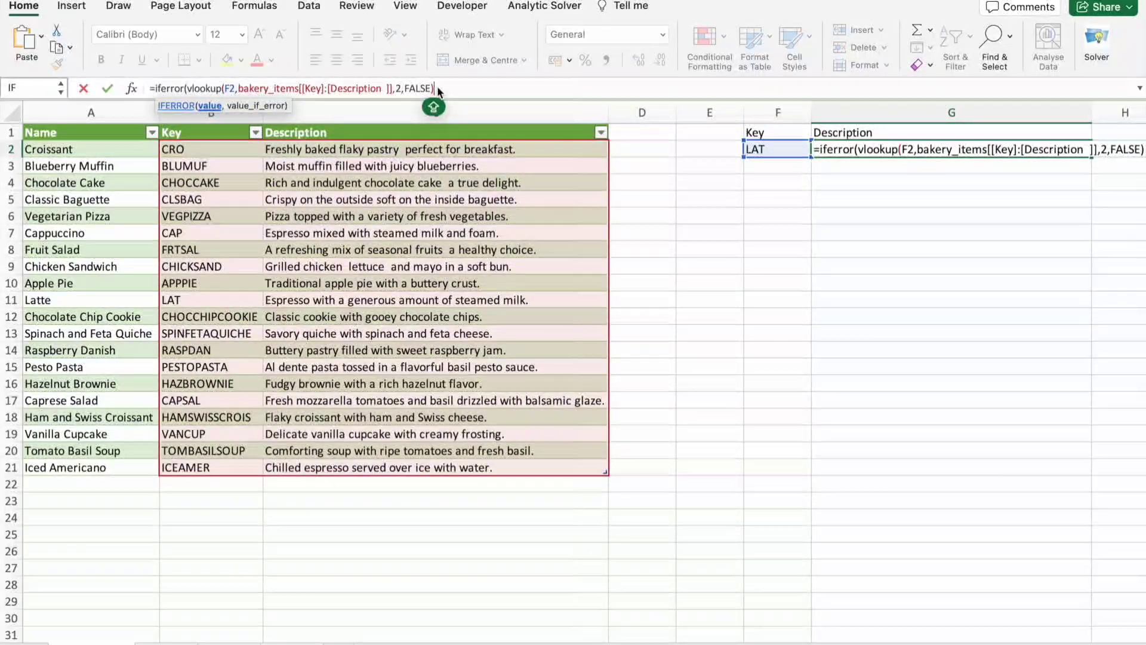
type(",\"")
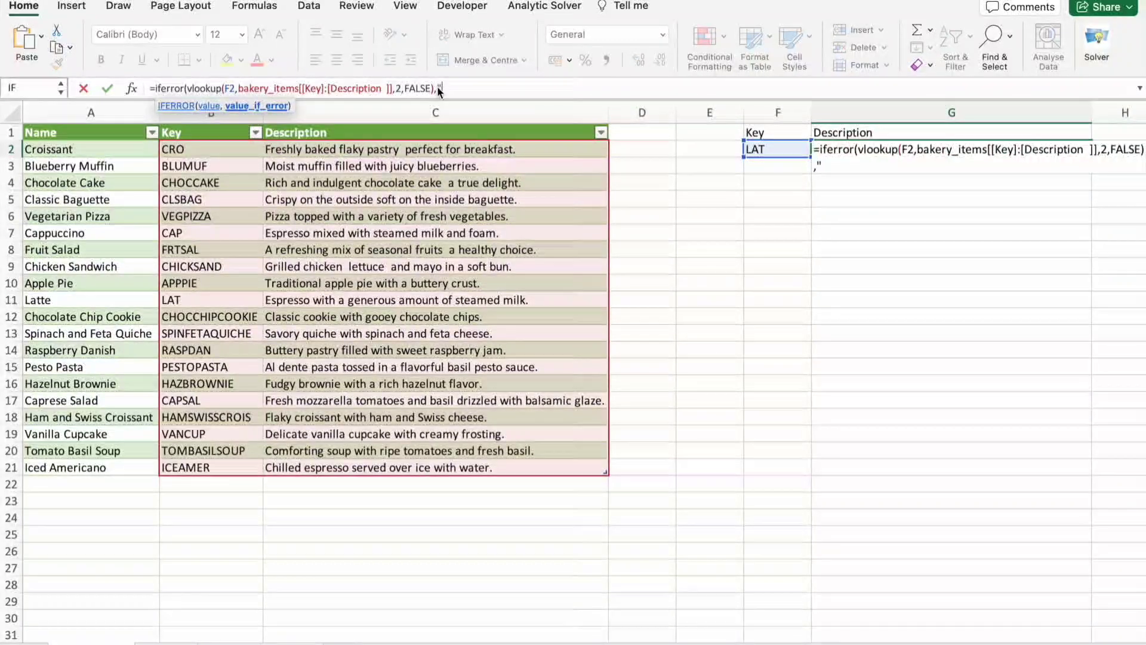
type("-\"")
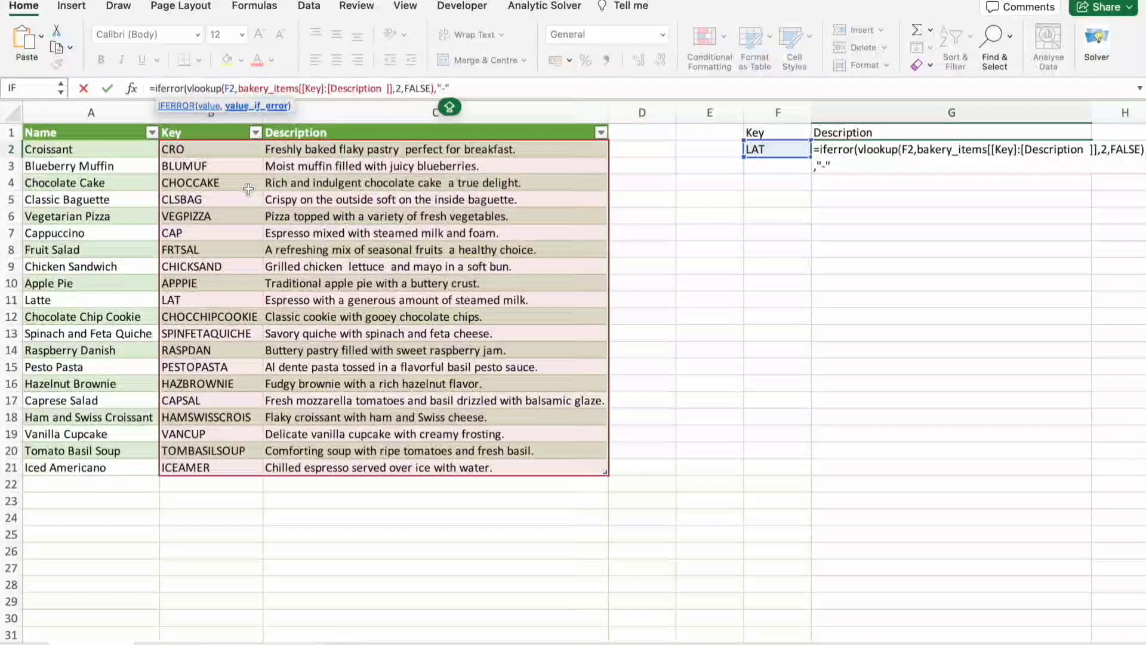
key("Return")
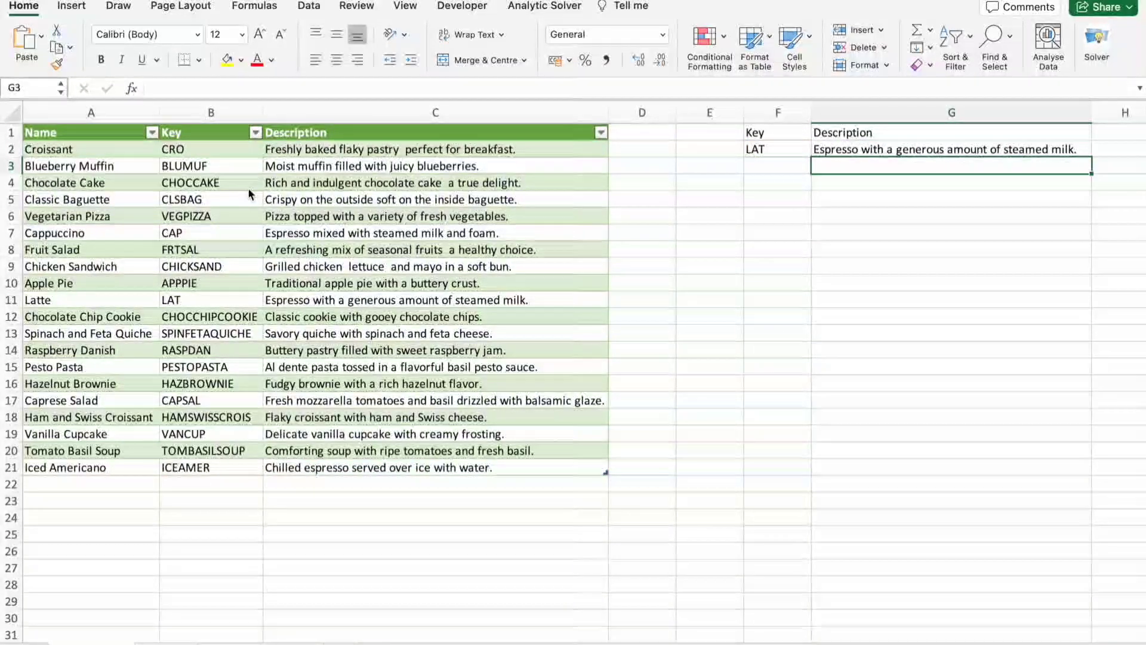
- Inspect the G2 formula, then copy CRO from B2 into F2 and check the result
left_click(184, 299)
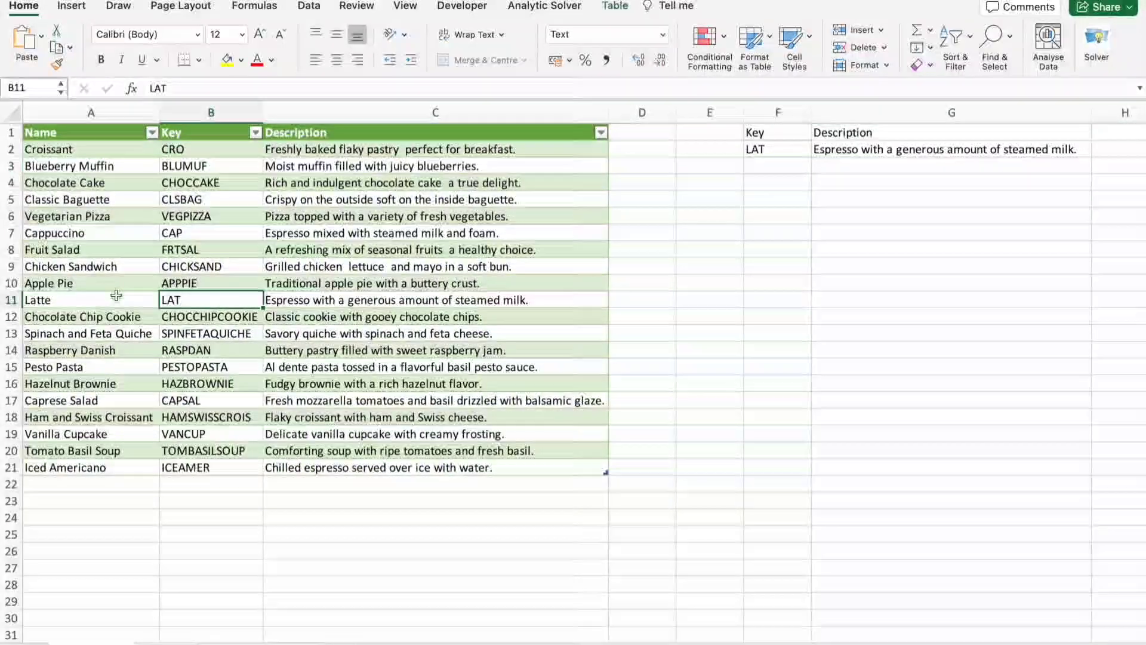
left_click(853, 153)
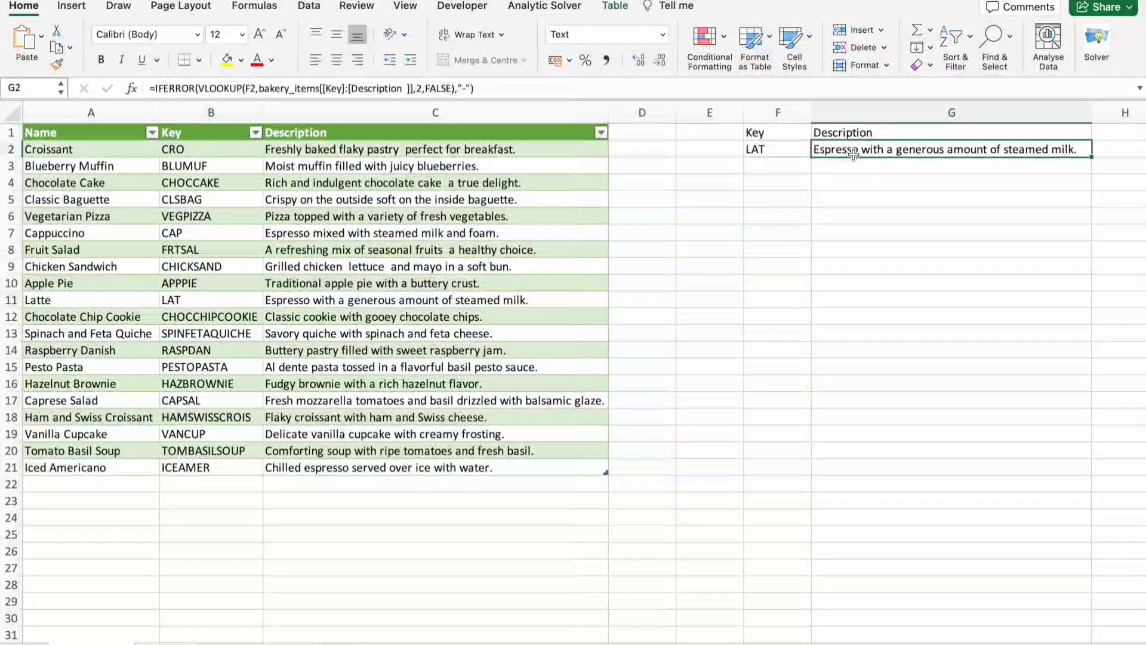
left_click(797, 147)
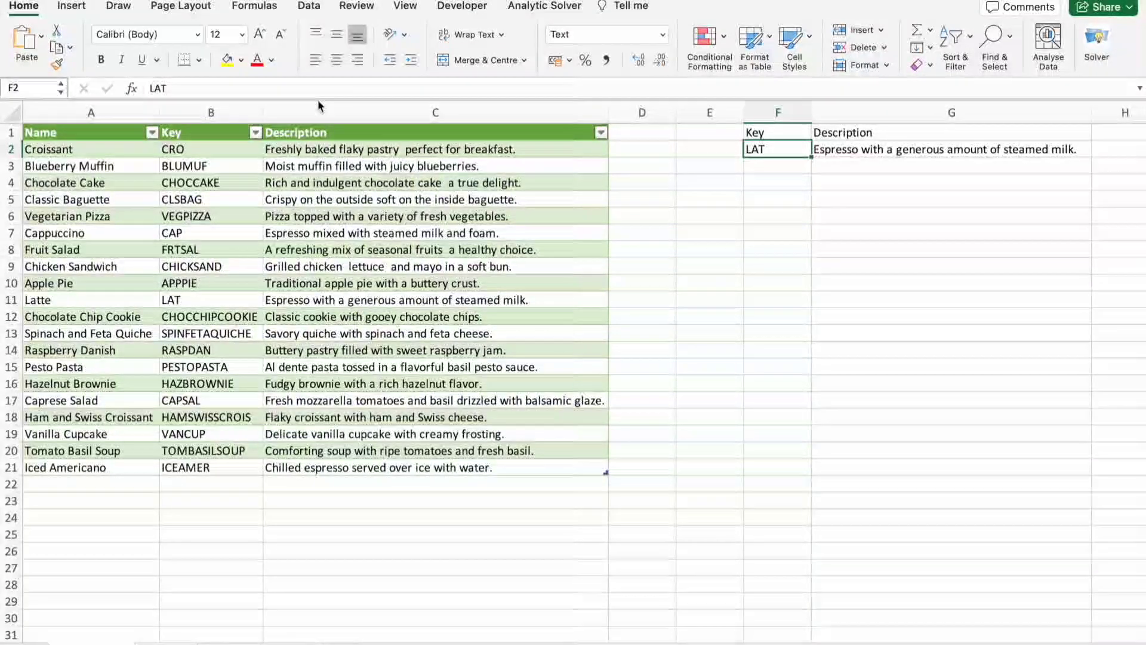
left_click(237, 147)
key("ctrl+c")
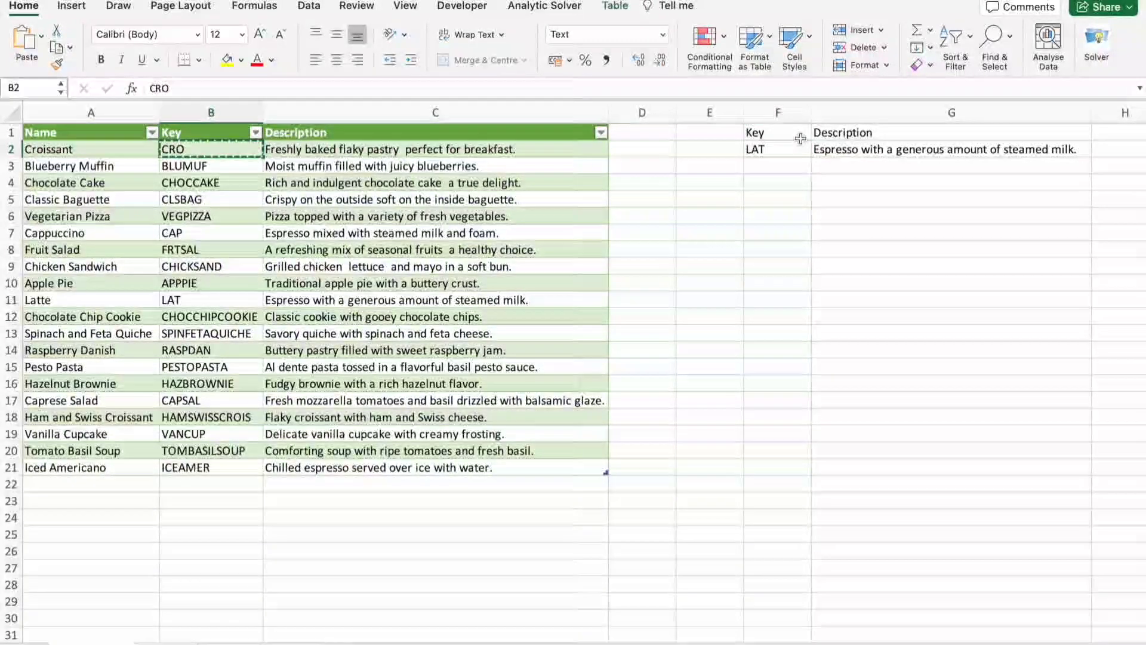
left_click(790, 149)
key("ctrl+v")
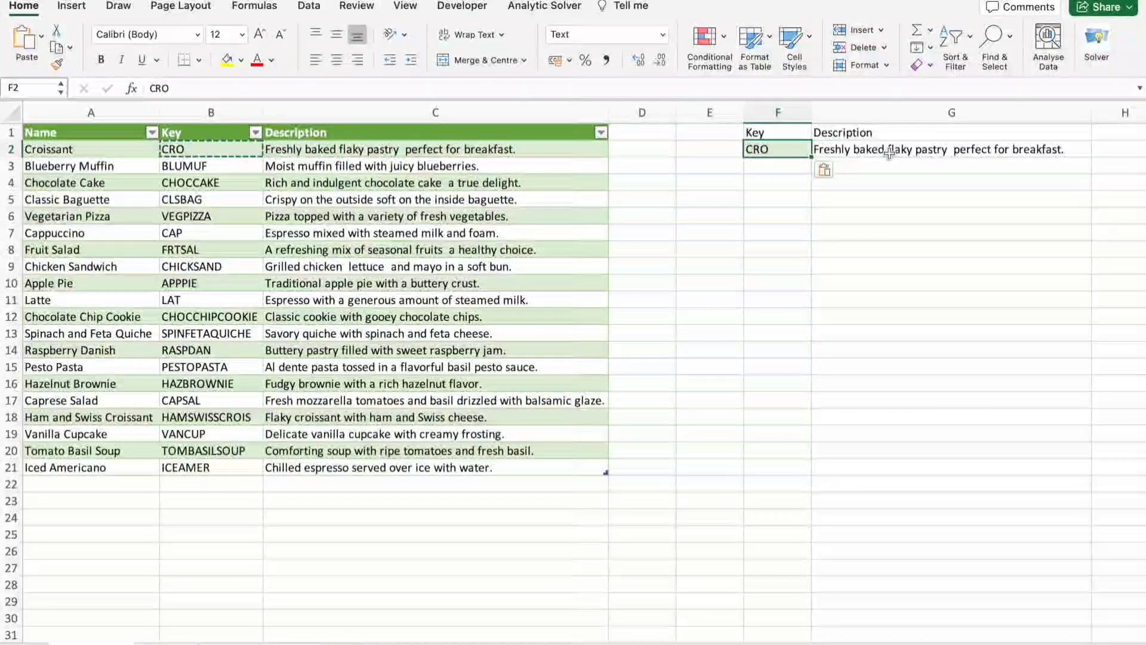
left_click(902, 150)
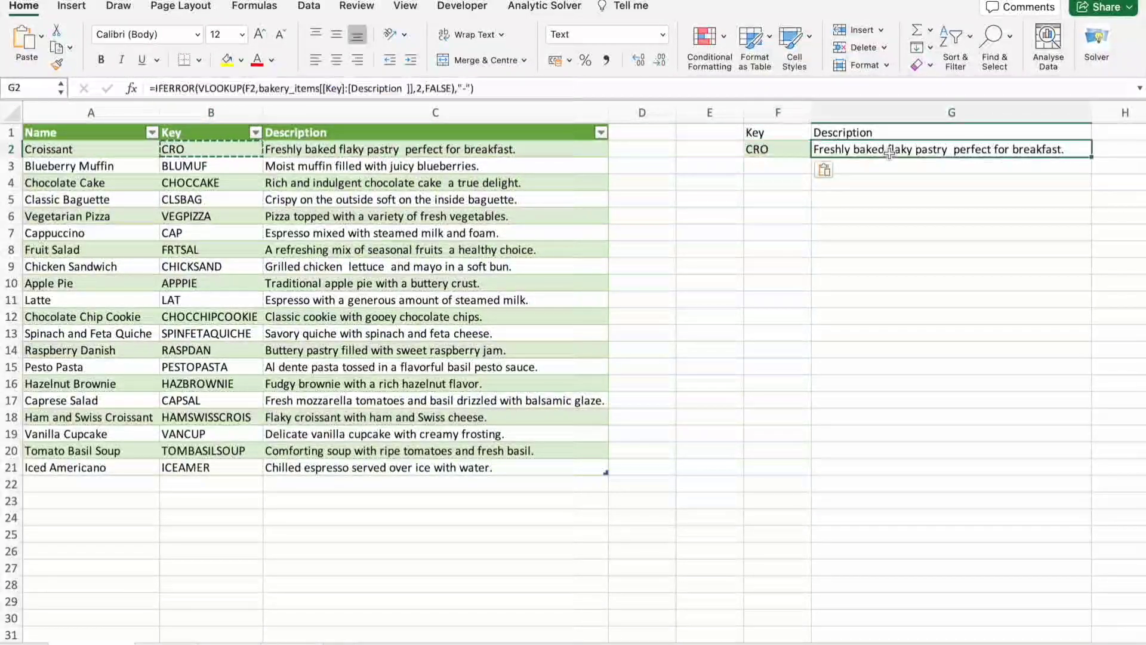
- Paste CAPSAL into F2 so G2 shows the Caprese Salad description
left_click(199, 399)
key("ctrl+c")
left_click(788, 149)
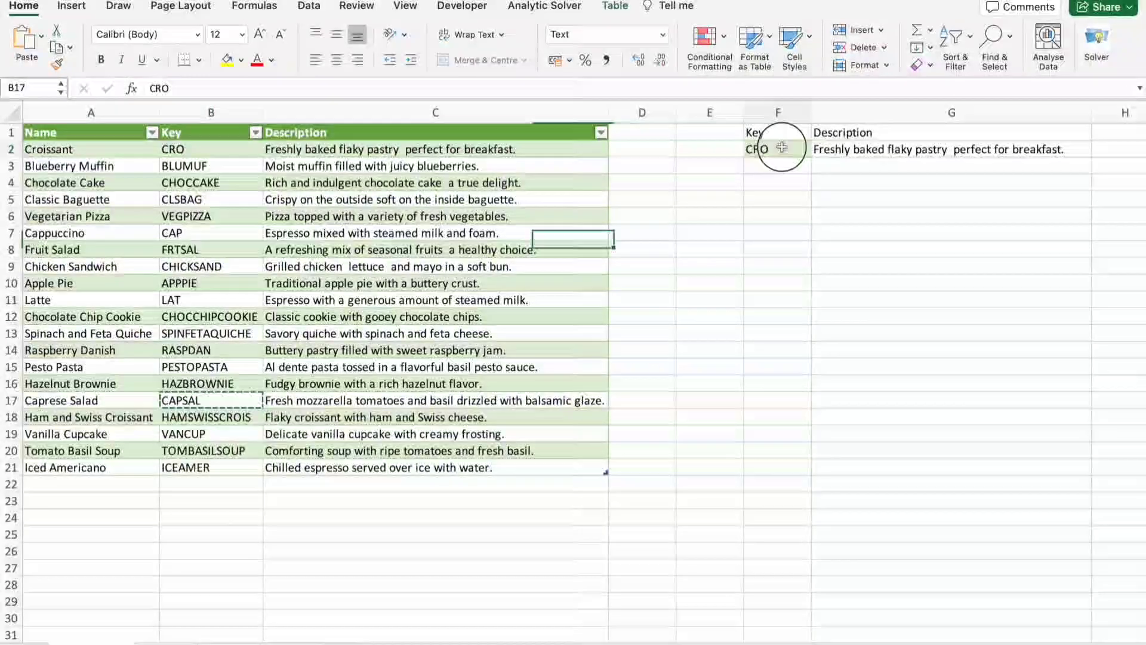
key("ctrl+v")
left_click(947, 151)
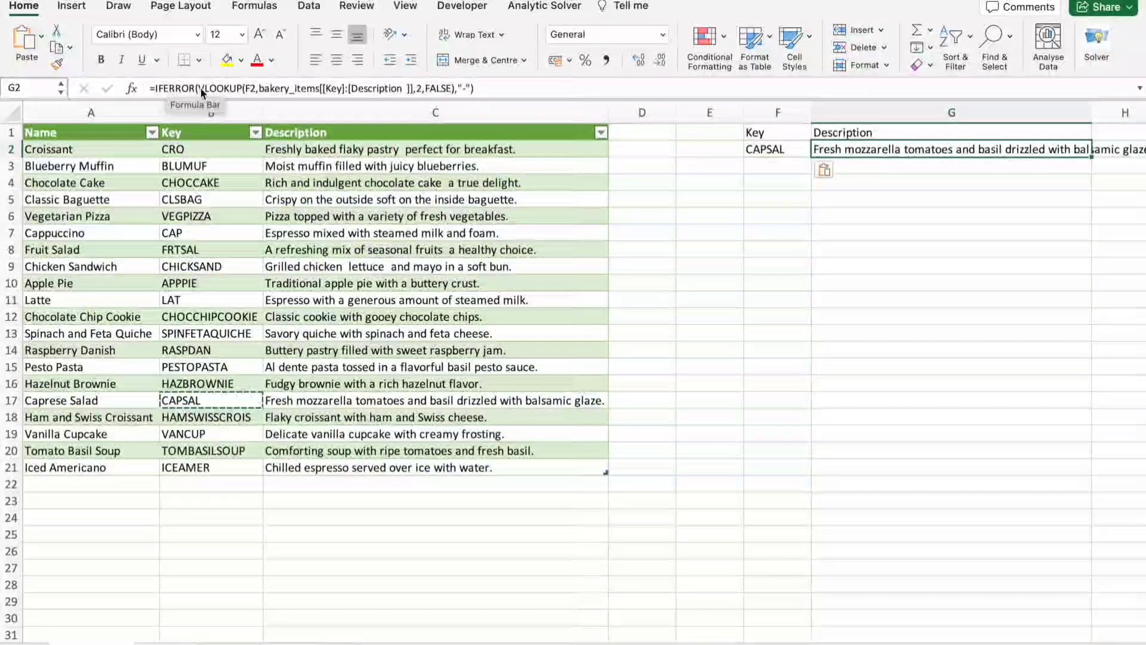
left_click(940, 219)
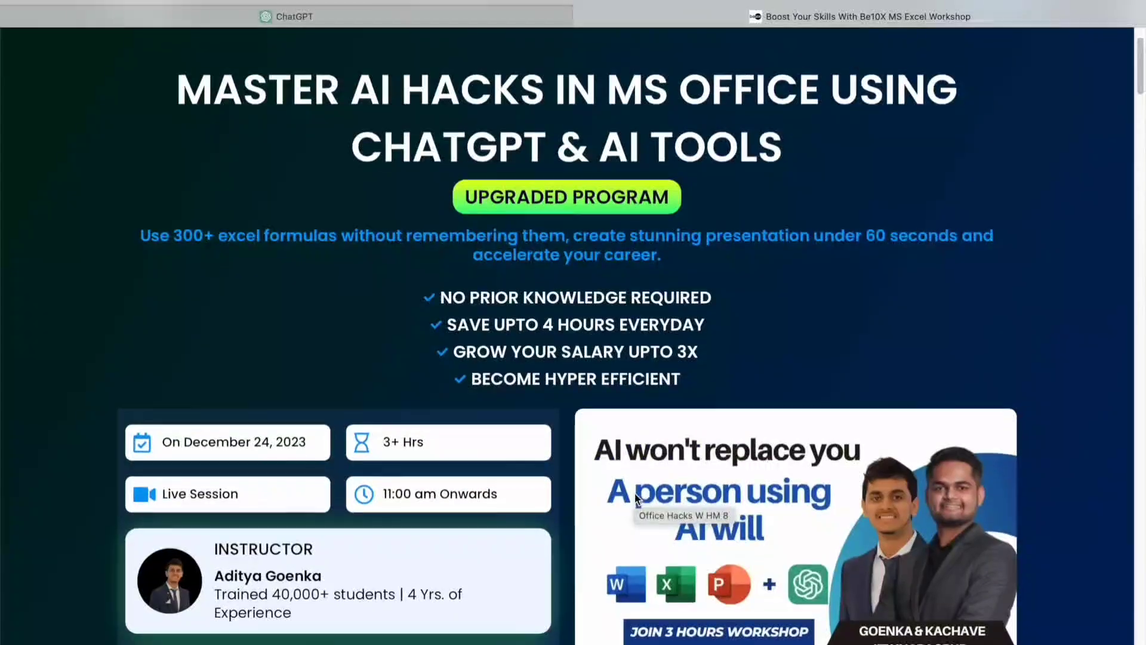
- Scroll down the Be10X workshop page to the Bonus 1–3 cards and customer reviews
scroll(635, 495, "down", 2)
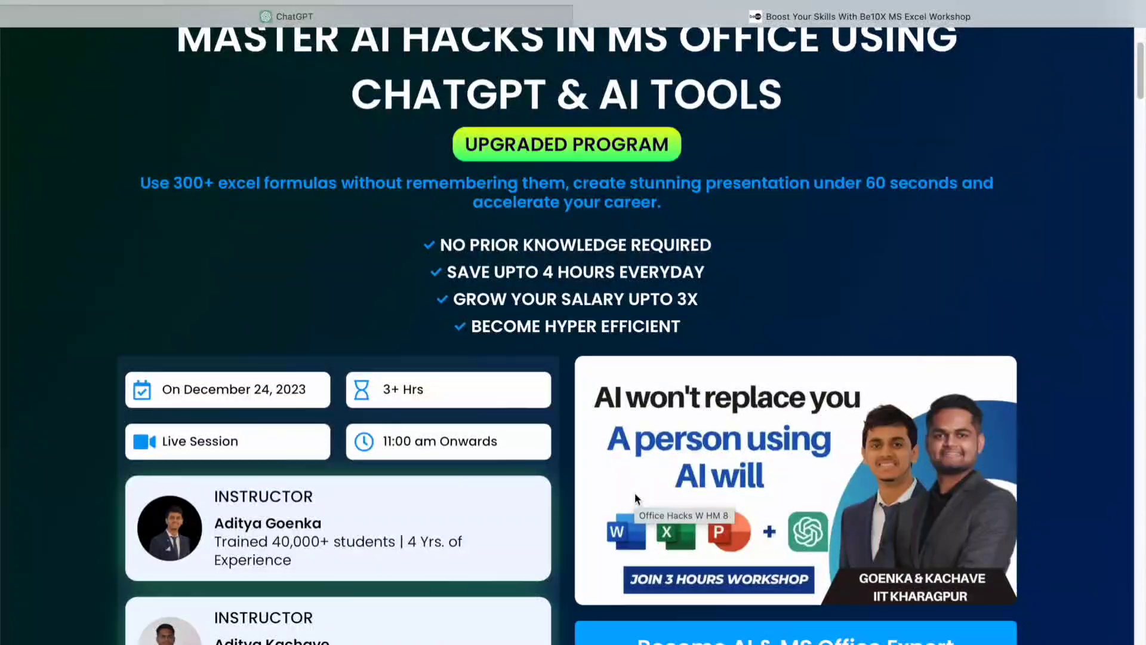
scroll(635, 493, "down", 3)
scroll(635, 493, "down", 5)
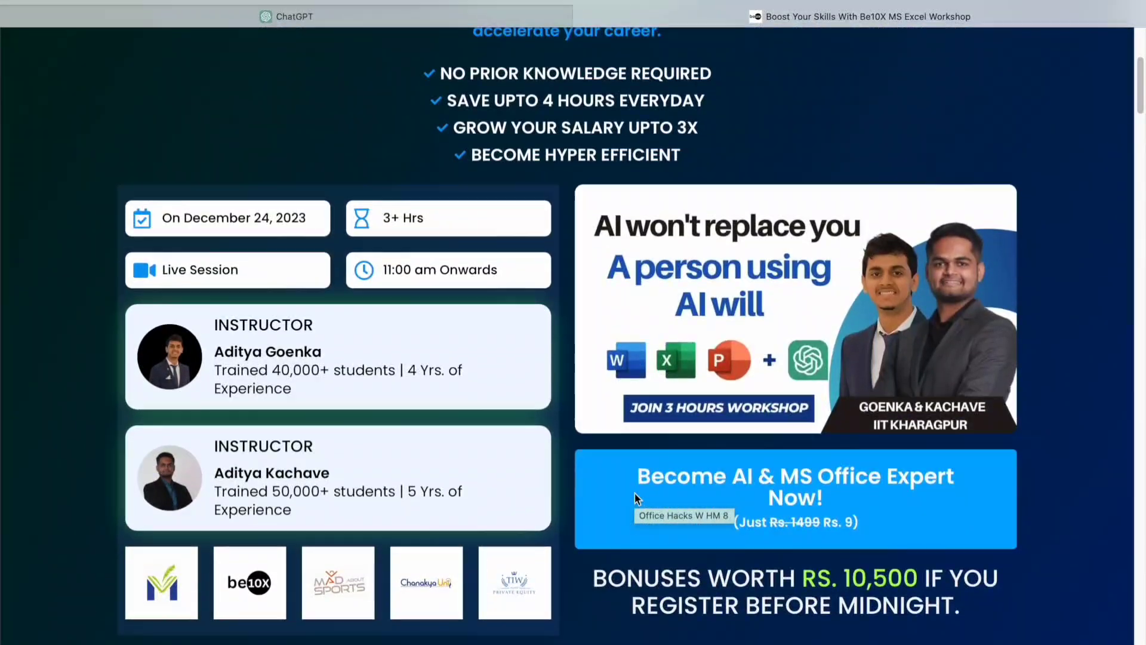
scroll(635, 496, "down", 5)
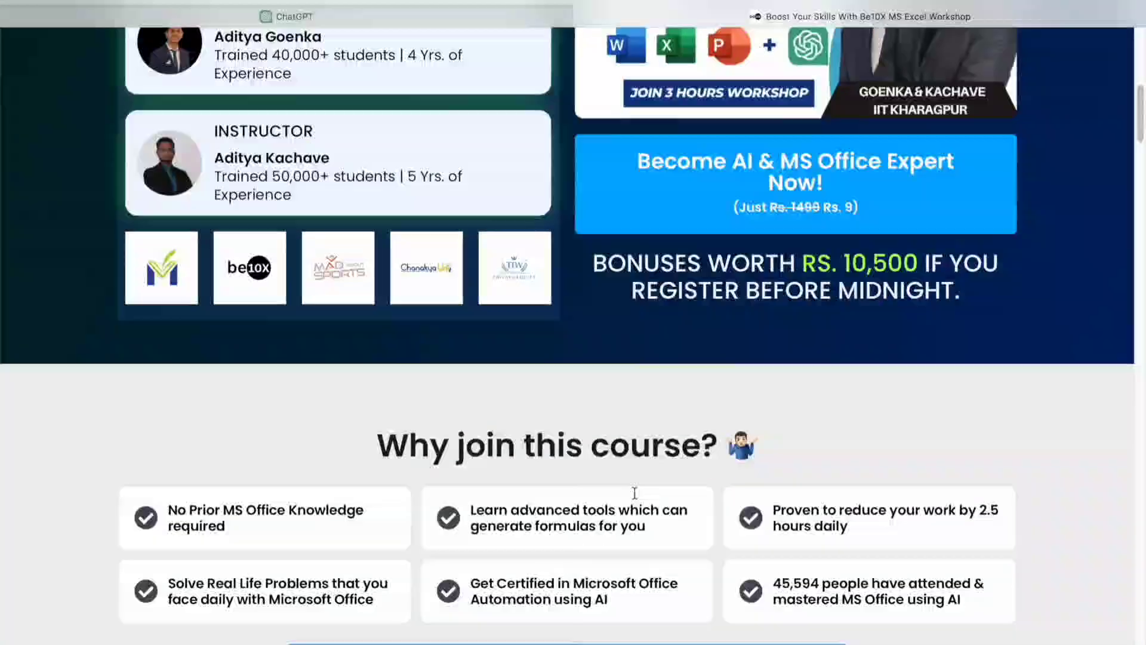
scroll(636, 493, "down", 6)
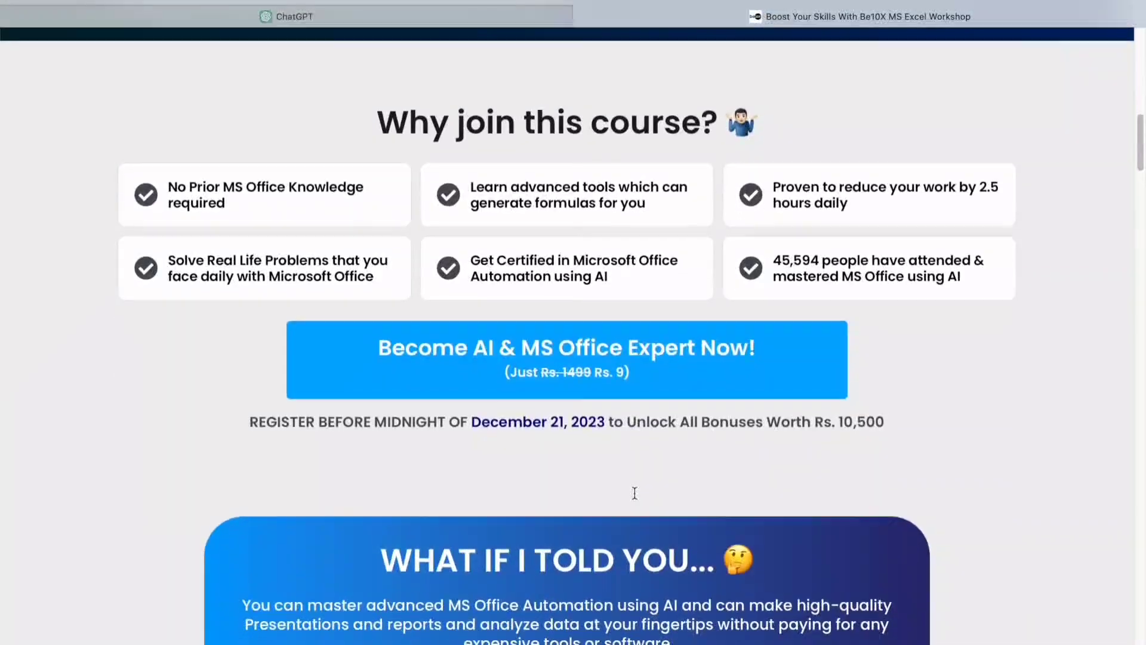
scroll(635, 493, "down", 8)
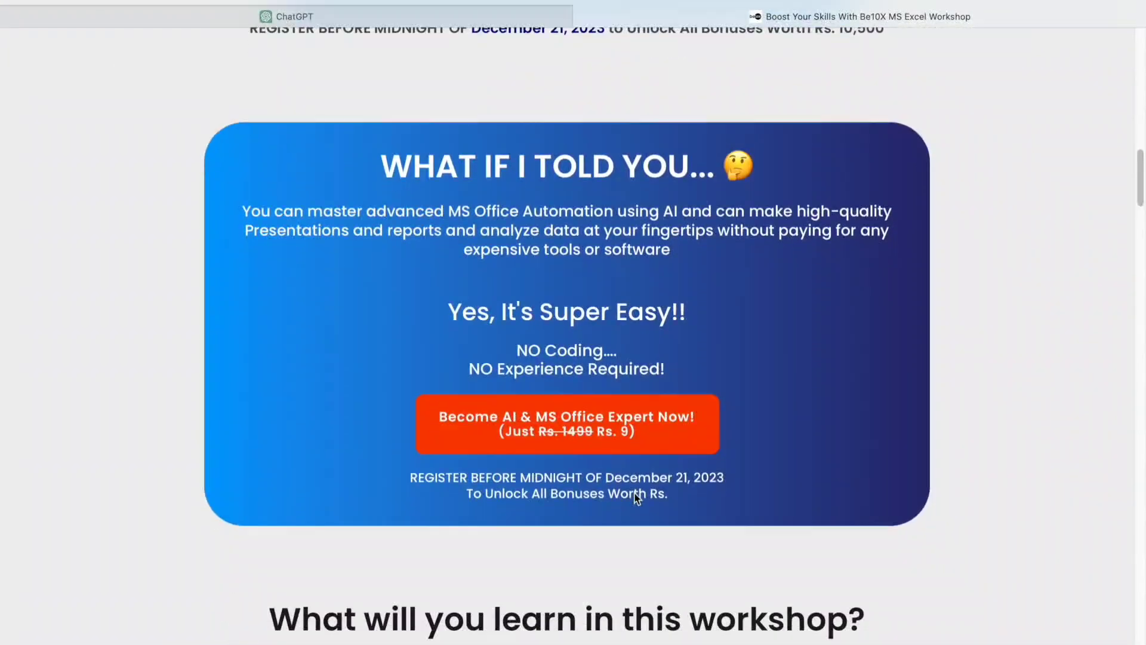
scroll(635, 499, "down", 6)
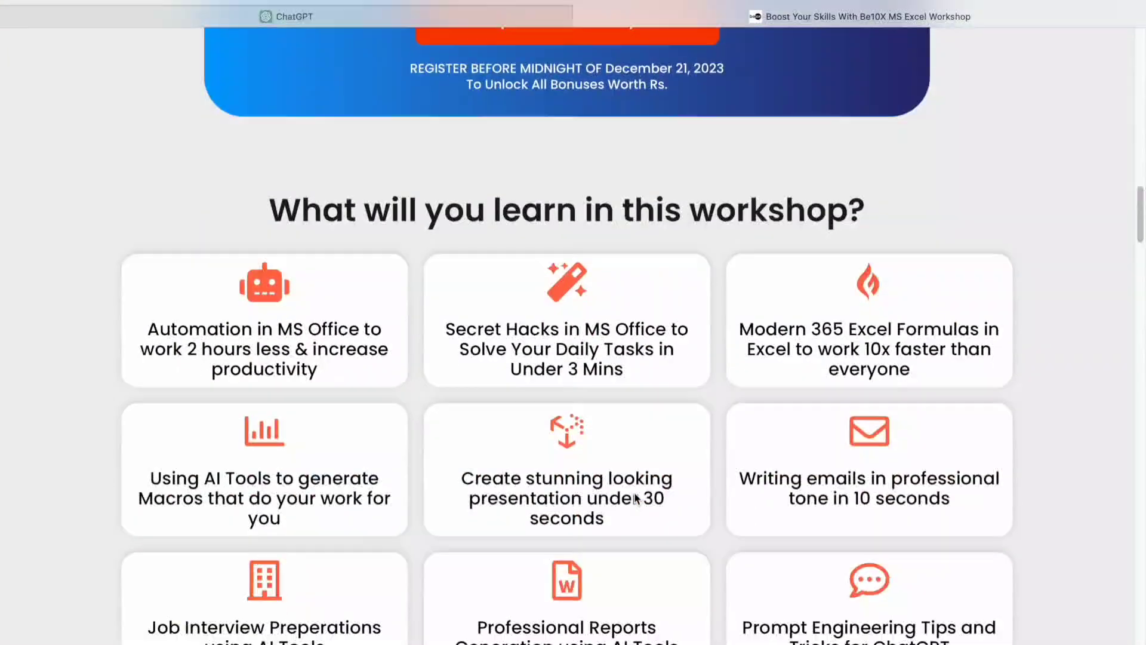
scroll(635, 497, "down", 3)
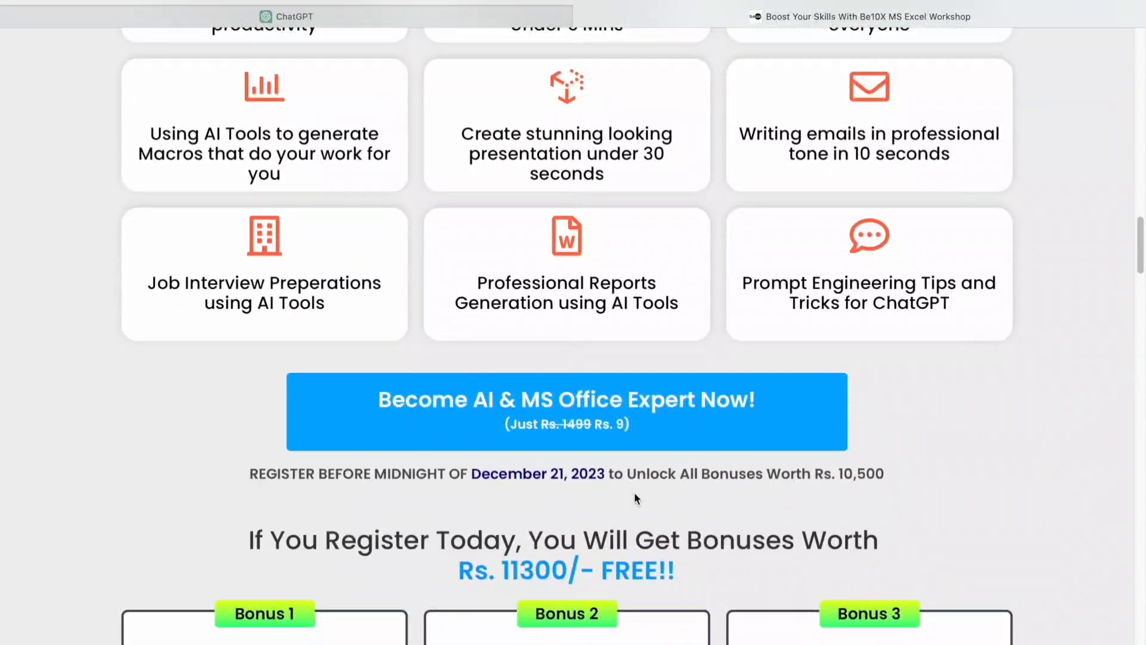
scroll(636, 496, "down", 4)
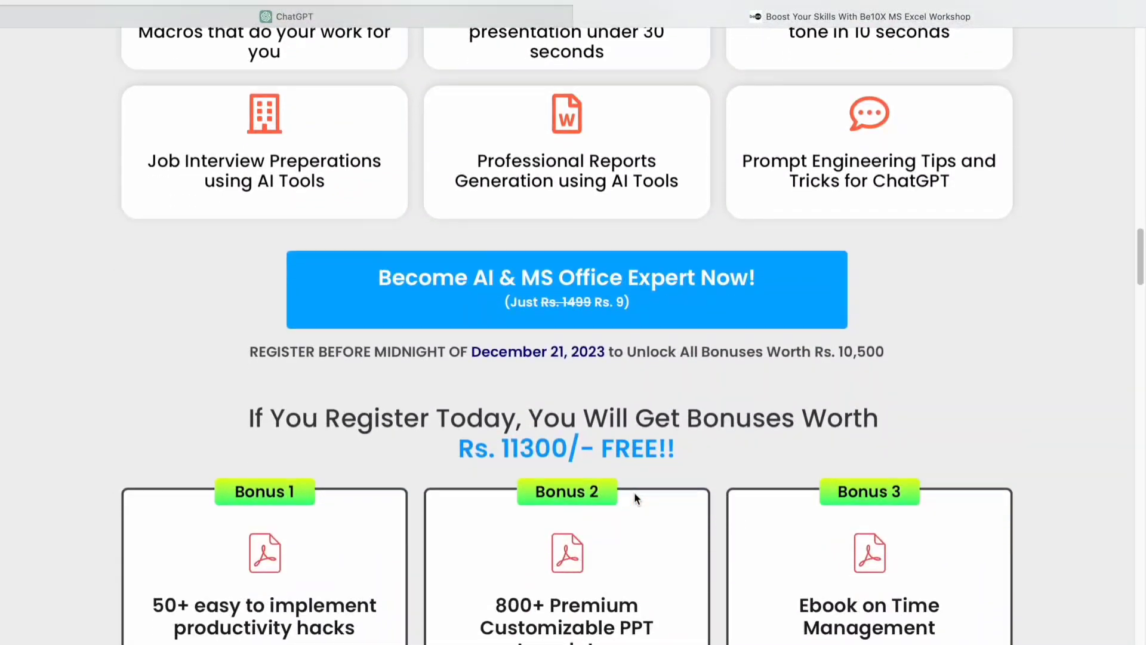
scroll(634, 495, "down", 3)
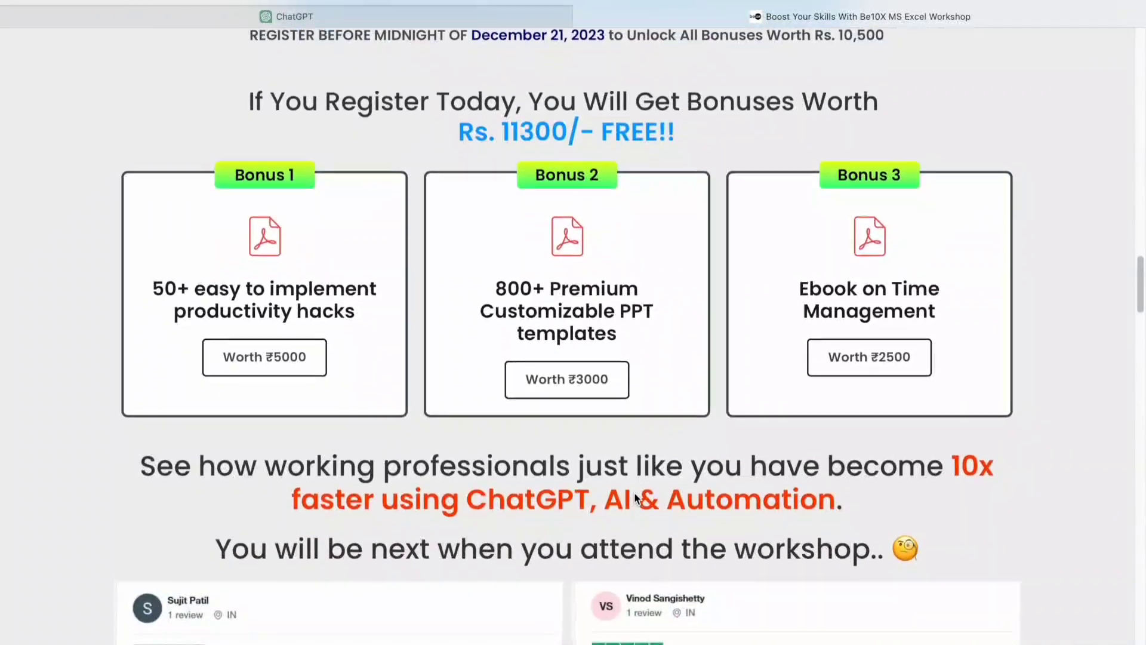
scroll(635, 492, "down", 3)
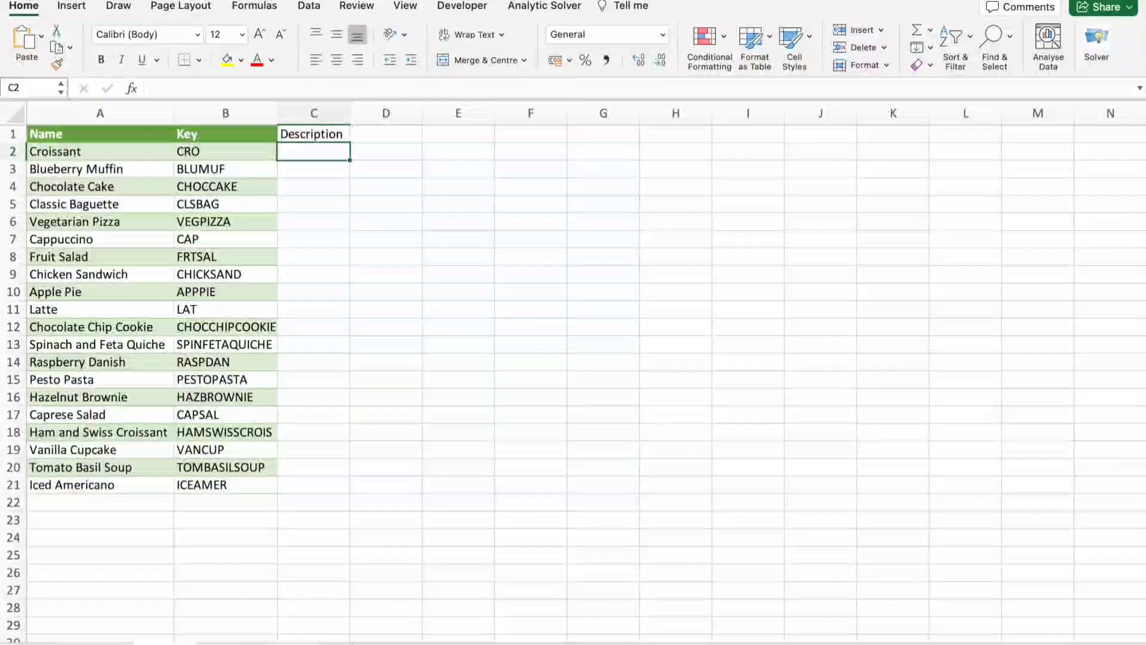
left_click_drag(89, 134, 98, 486)
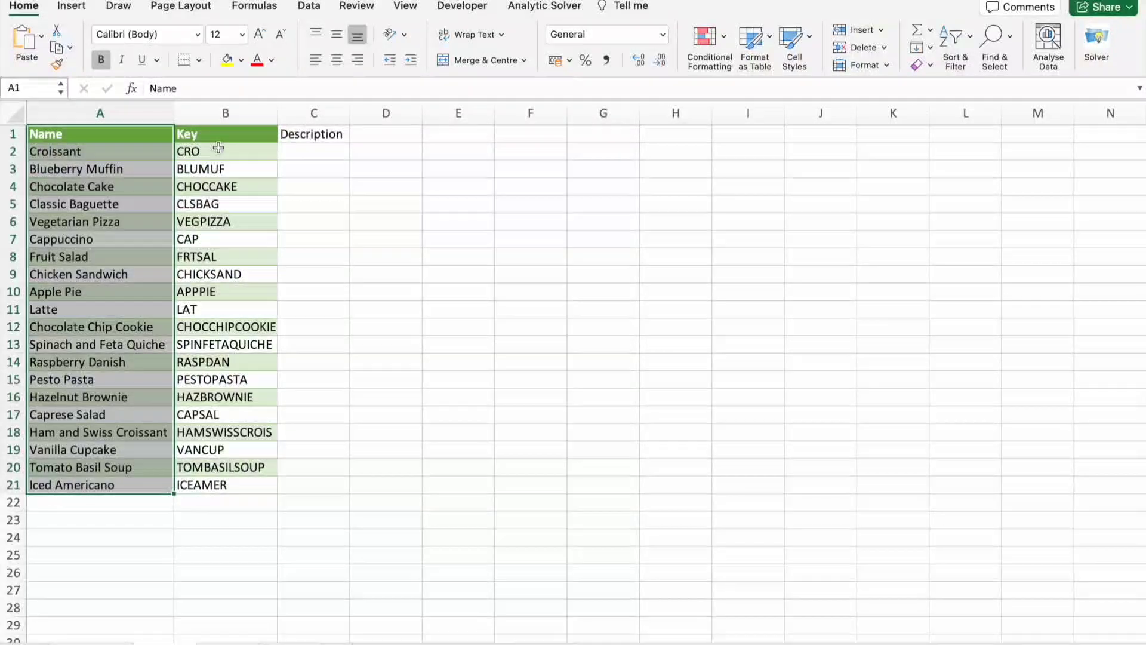
left_click_drag(218, 134, 237, 490)
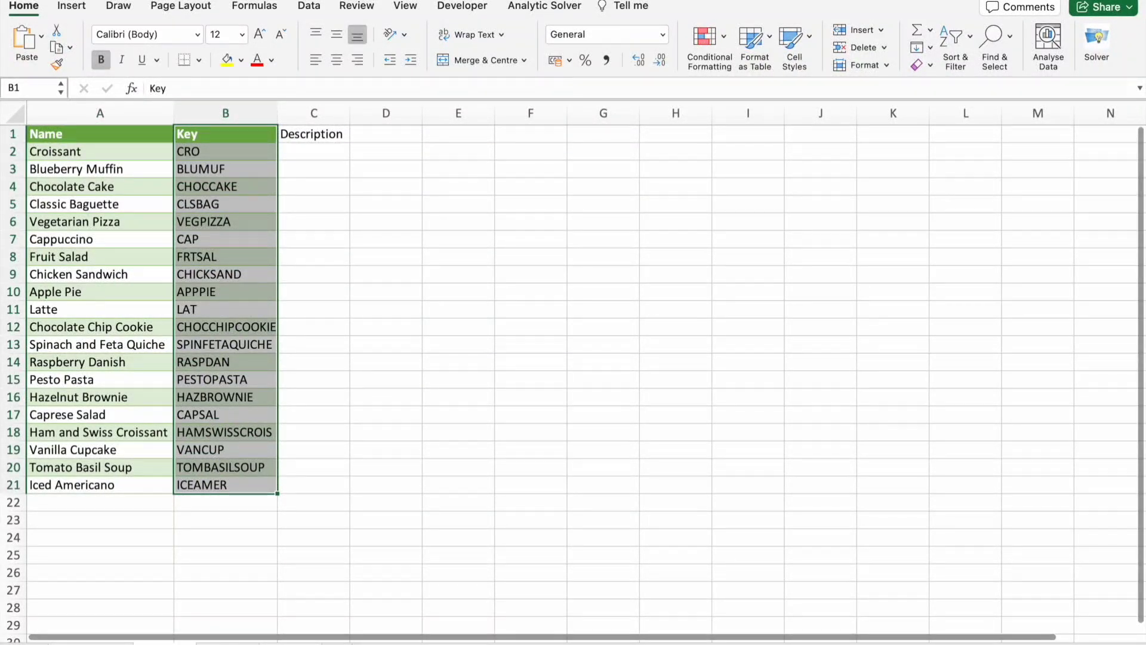
left_click(231, 640)
left_click_drag(70, 134, 66, 484)
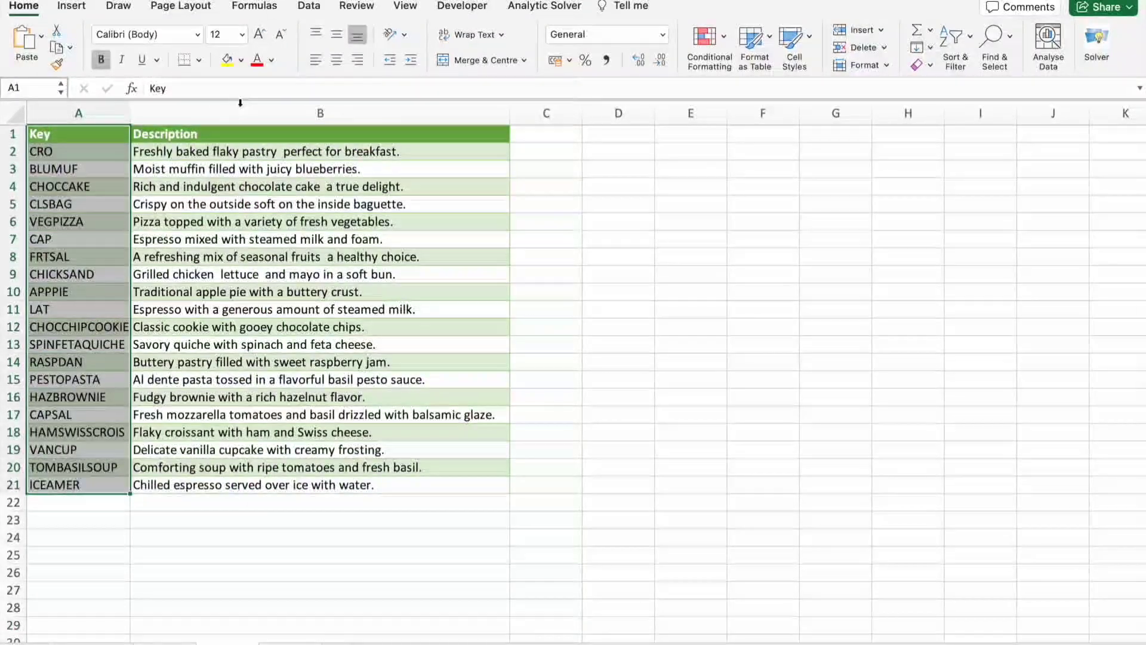
left_click_drag(213, 134, 231, 486)
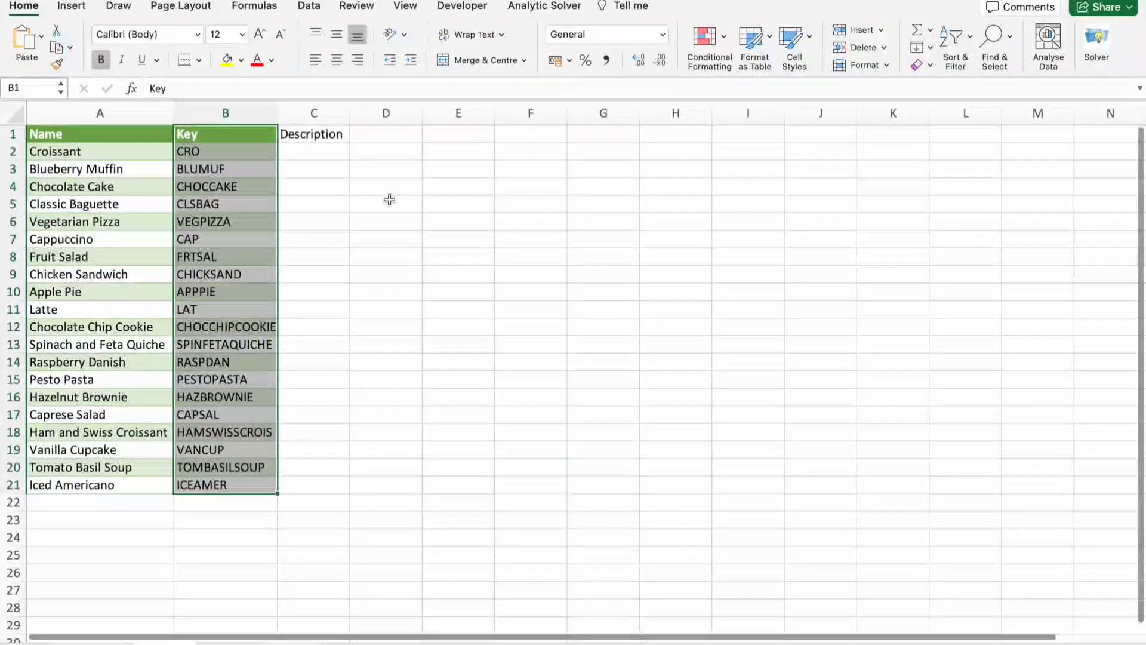
left_click_drag(307, 154, 327, 476)
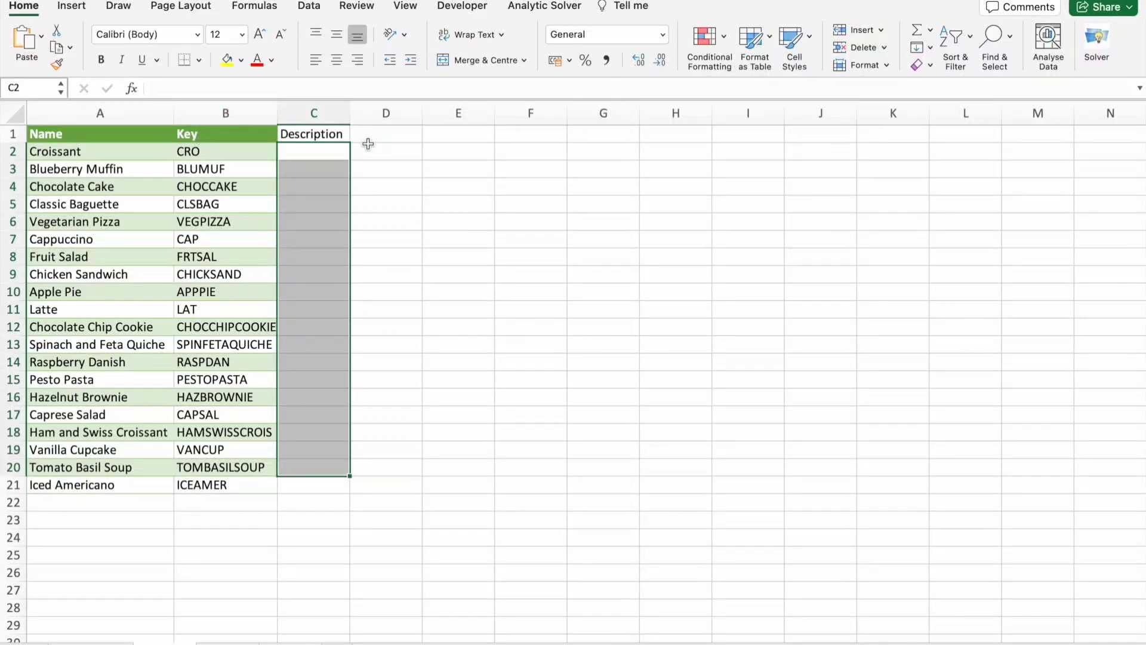
left_click(365, 473)
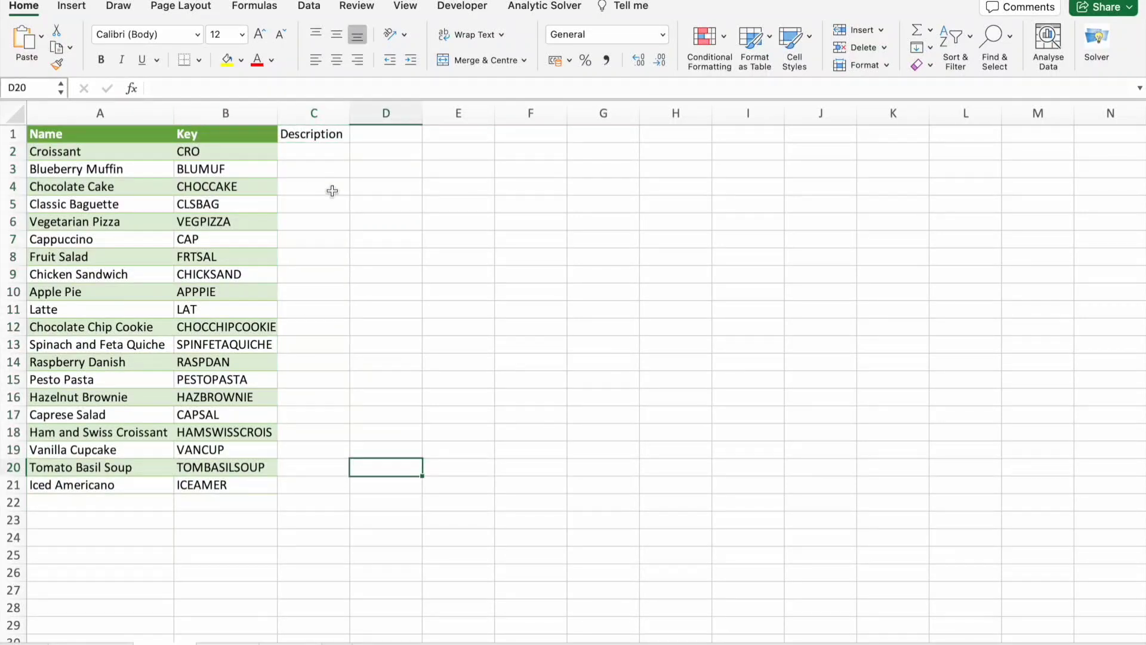
left_click(312, 151)
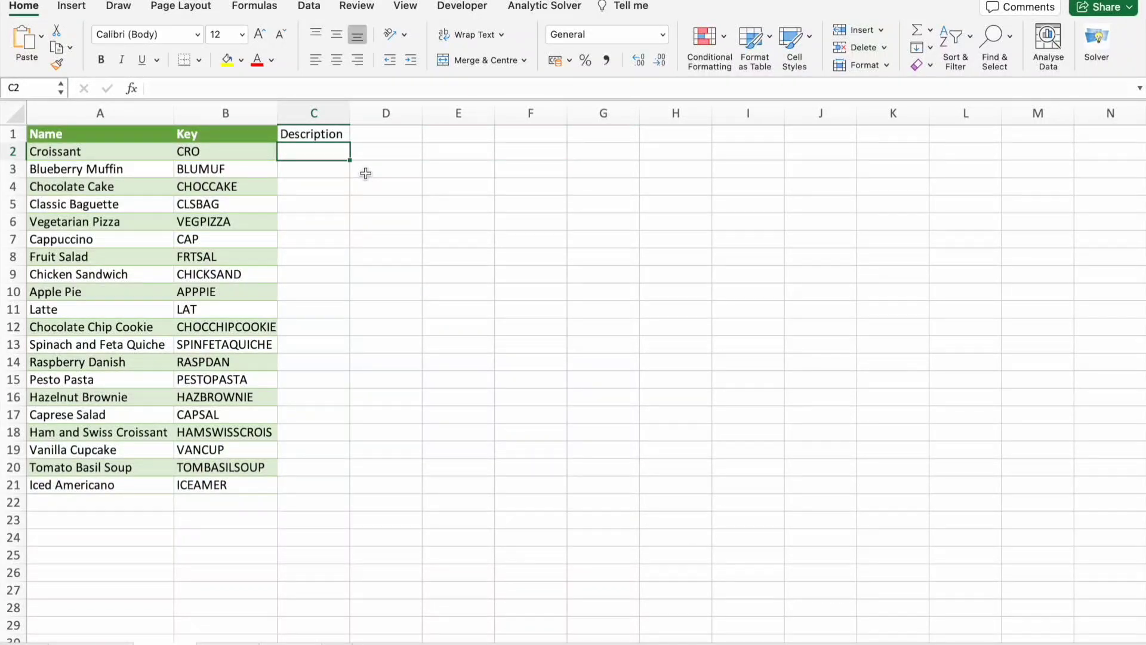
- In C2 enter =IFERROR(VLOOKUP(B2,Sheet2!A2:B21,2,FALSE),"-"), picking the table range on Sheet2
key("Caps_Lock")
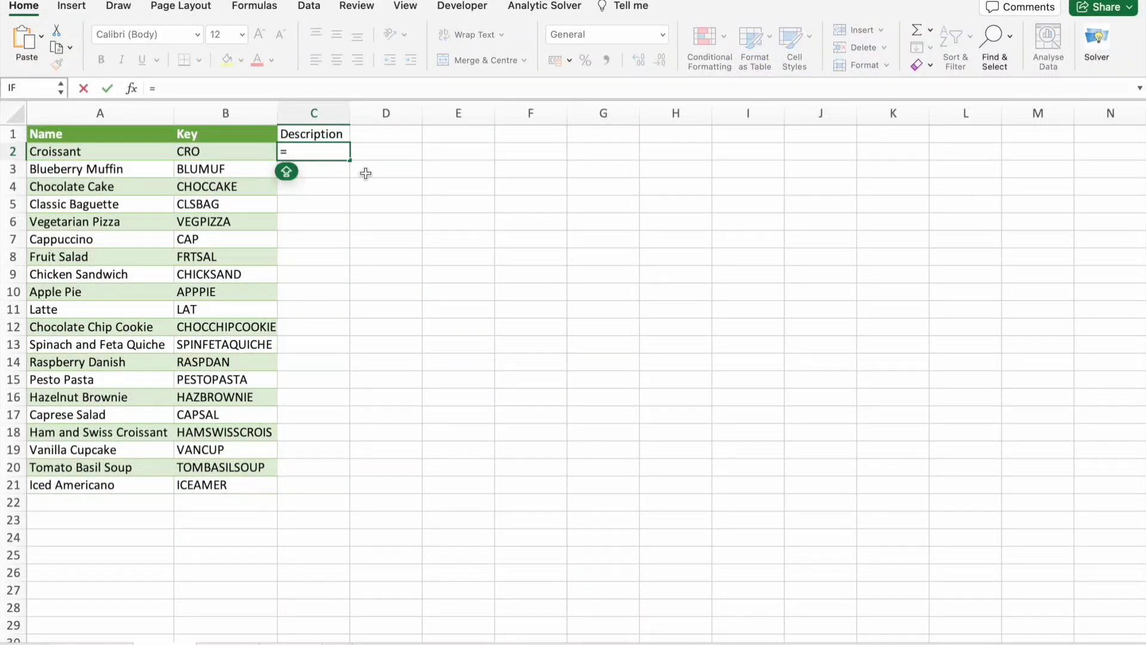
type("I")
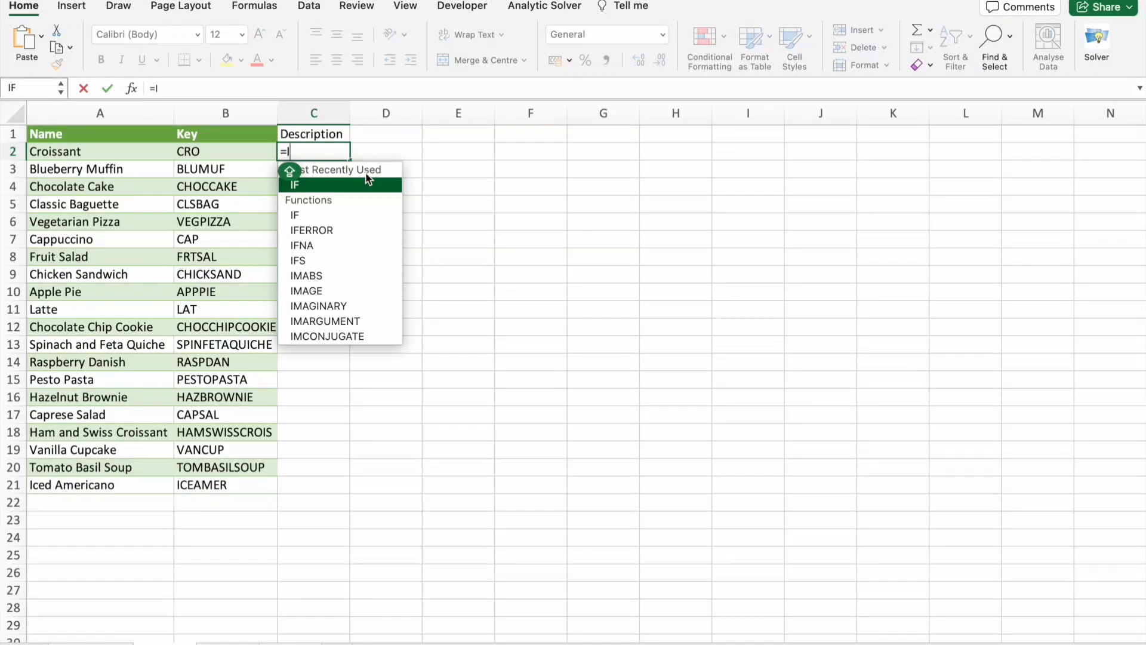
type("FE")
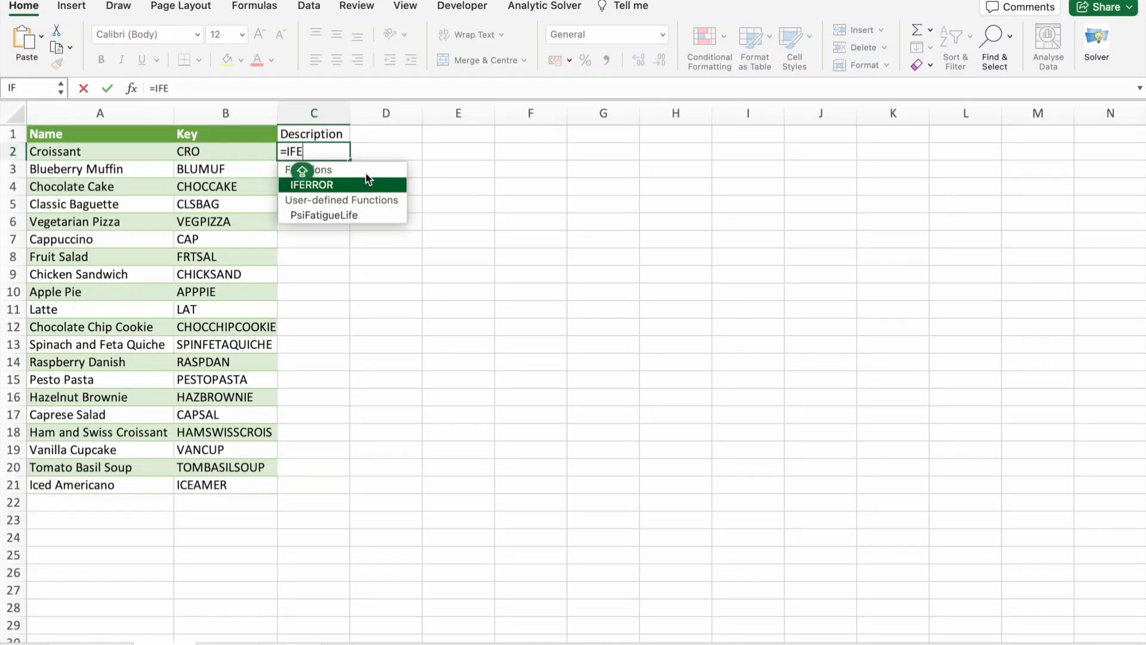
type("RR")
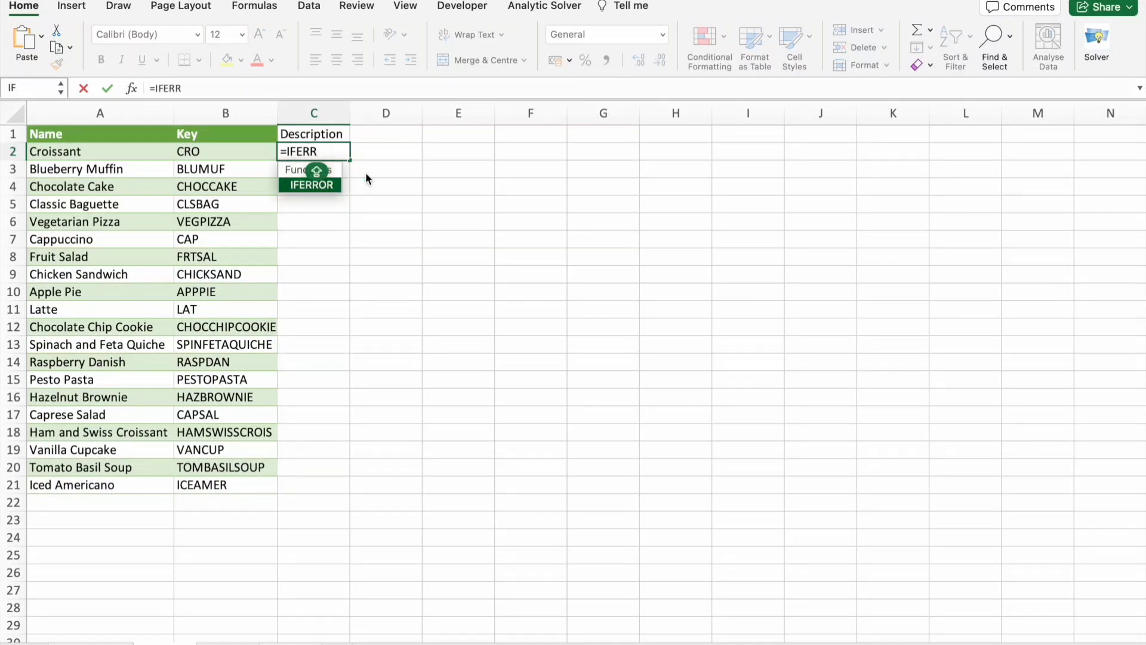
type("OR(")
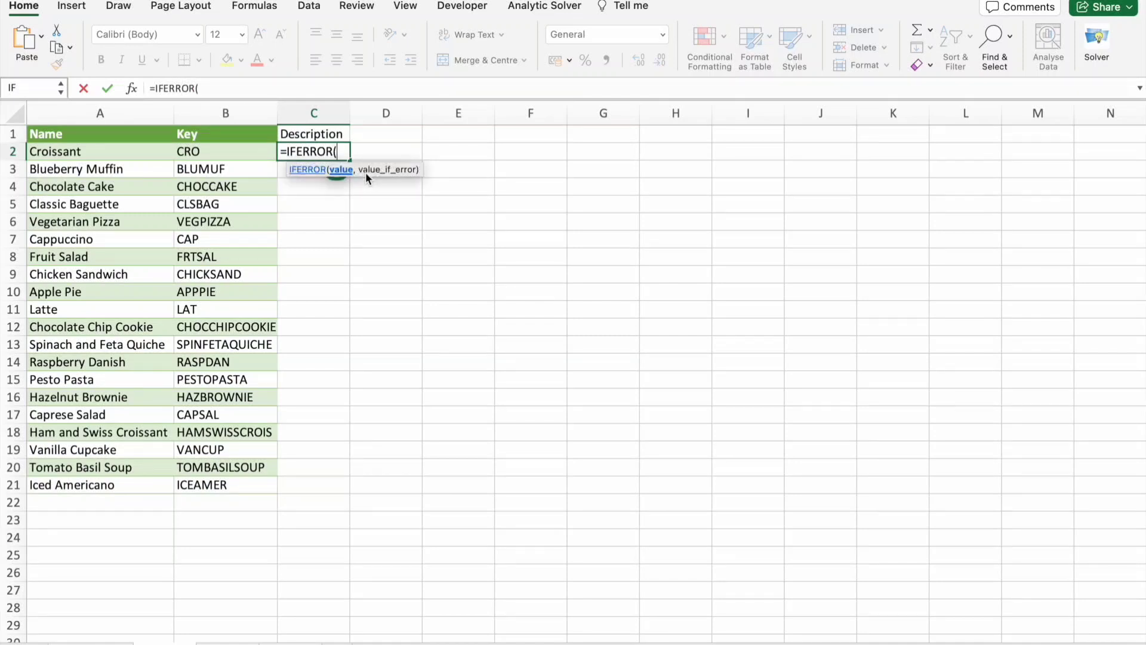
type("vl")
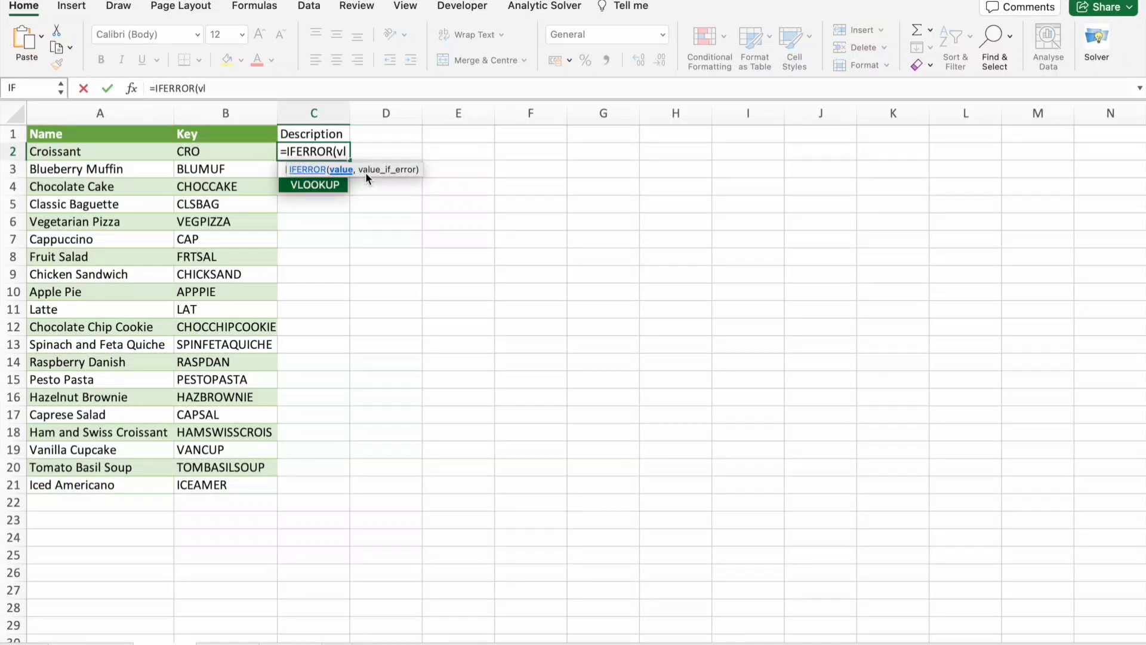
key("Tab")
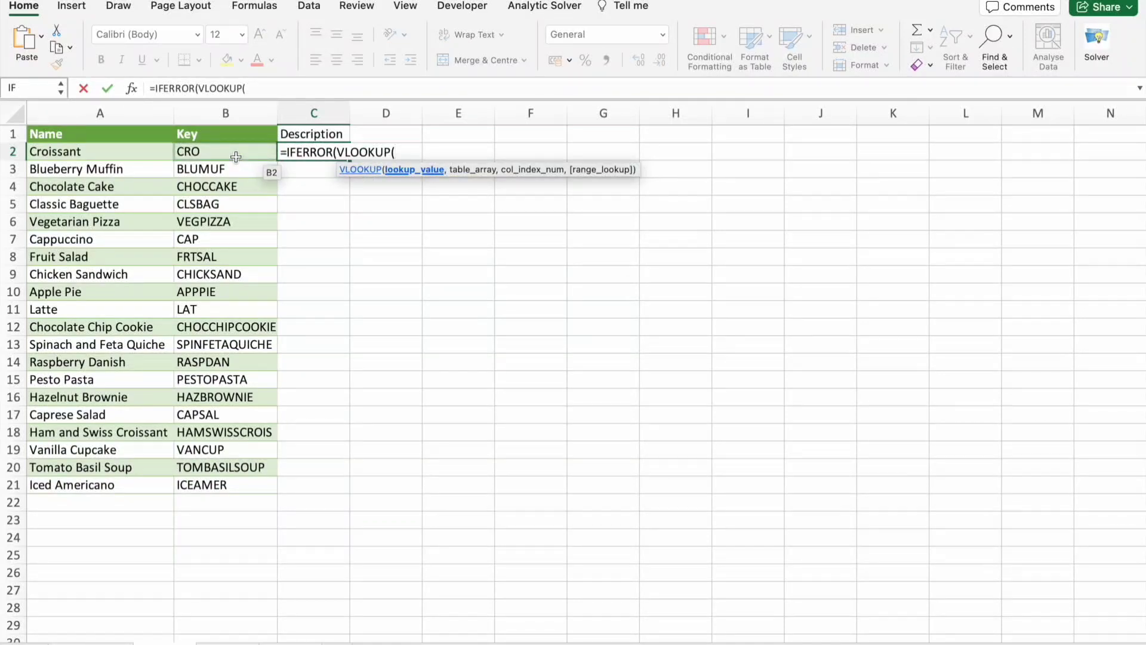
left_click(236, 156)
type(",")
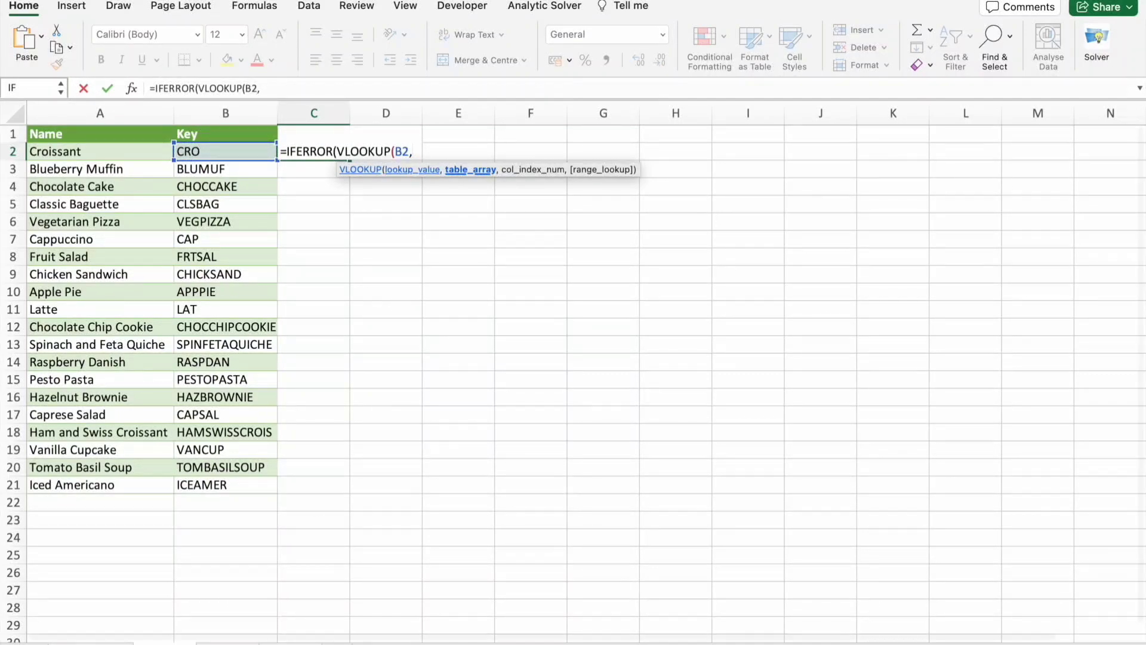
left_click(227, 642)
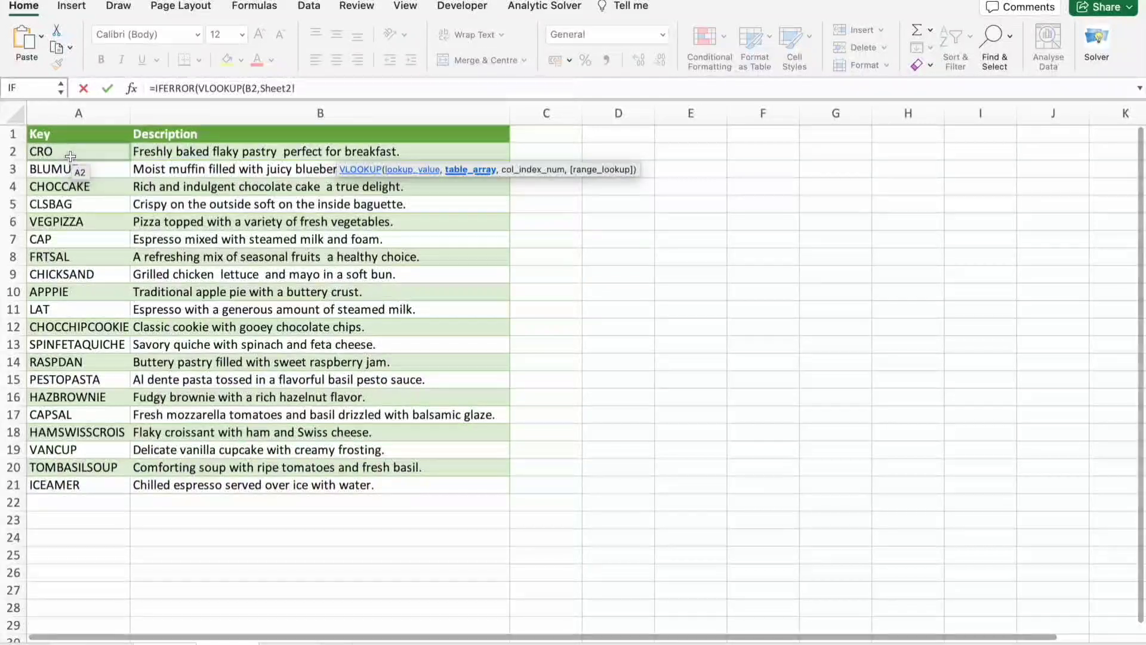
left_click_drag(70, 153, 246, 481)
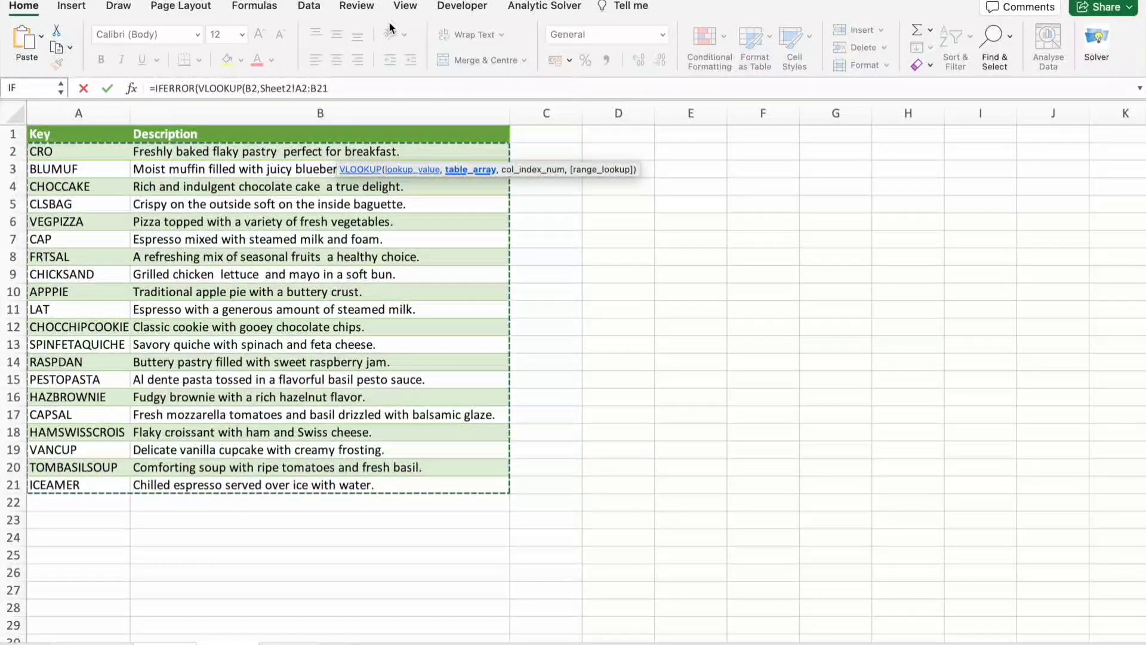
left_click(338, 88)
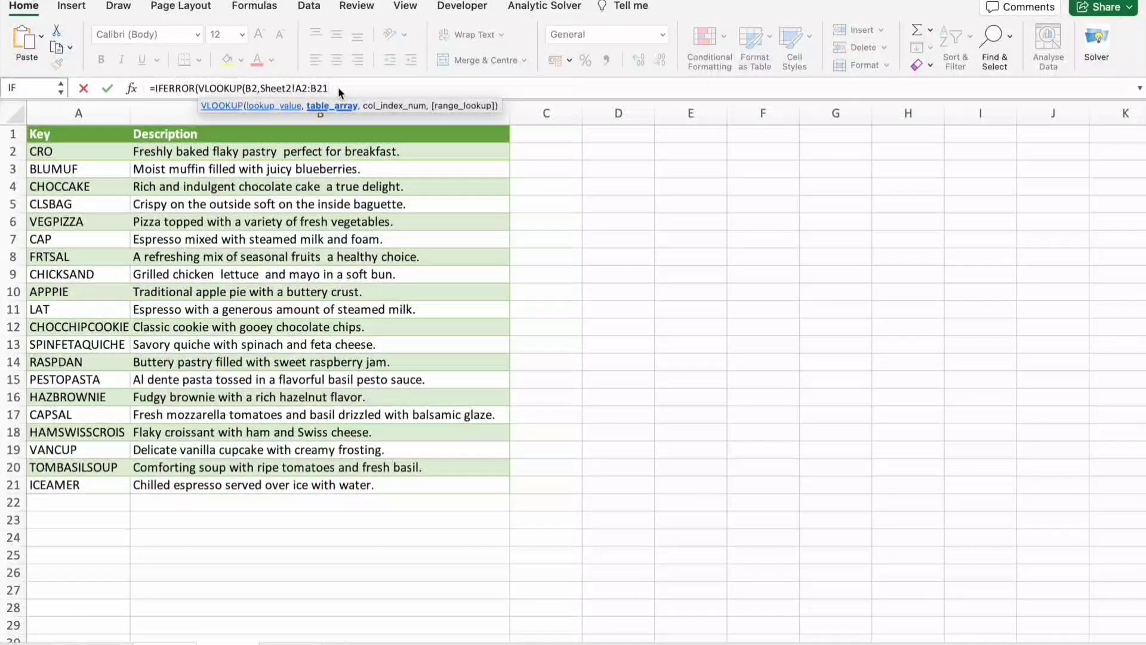
type(",2,")
key("Down")
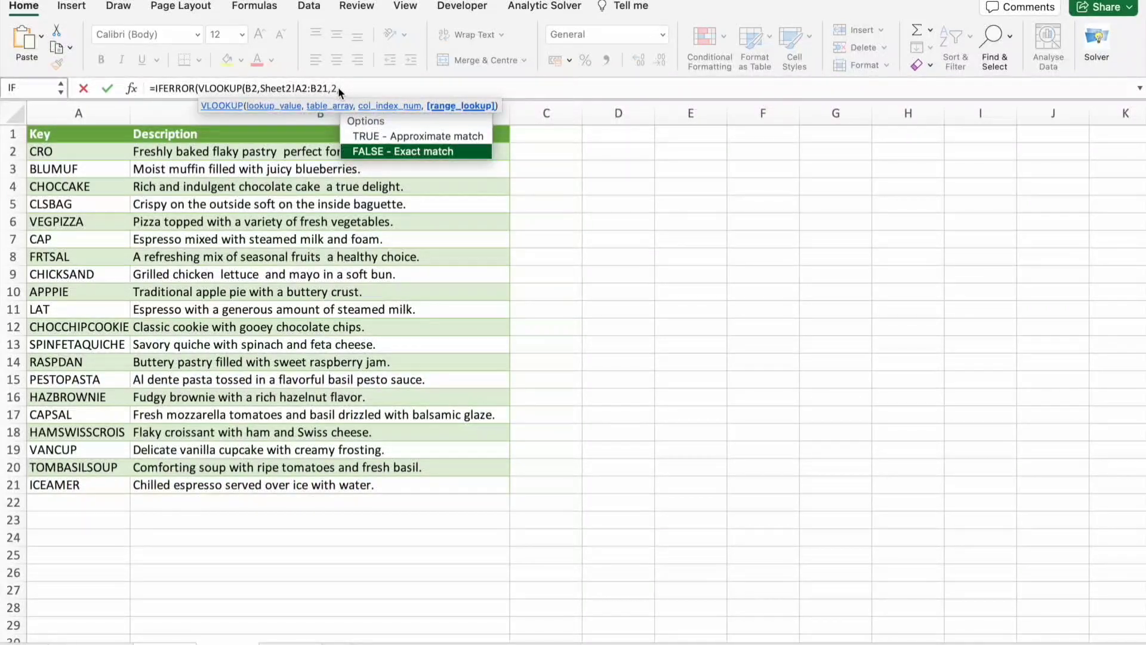
key("Up")
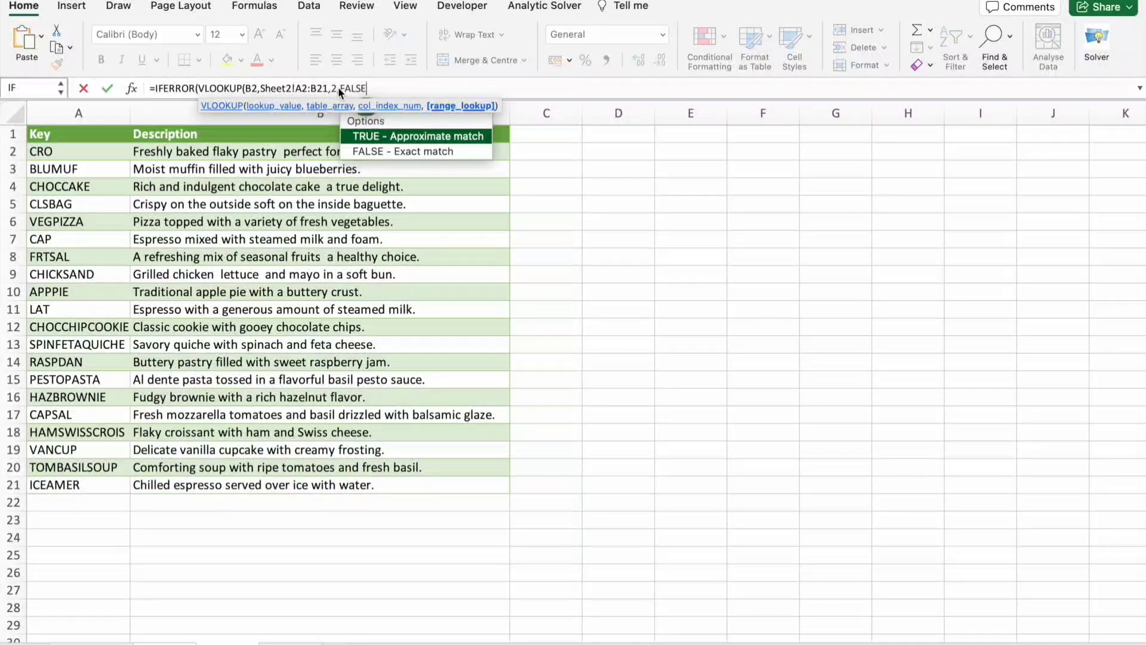
type(")")
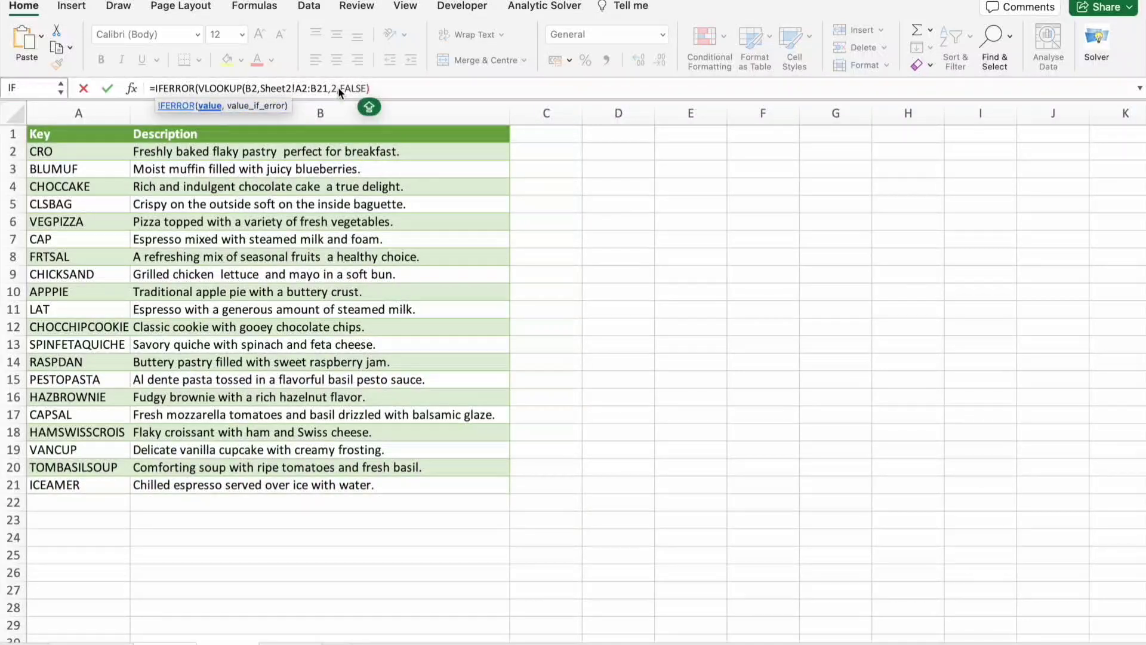
type(",\"")
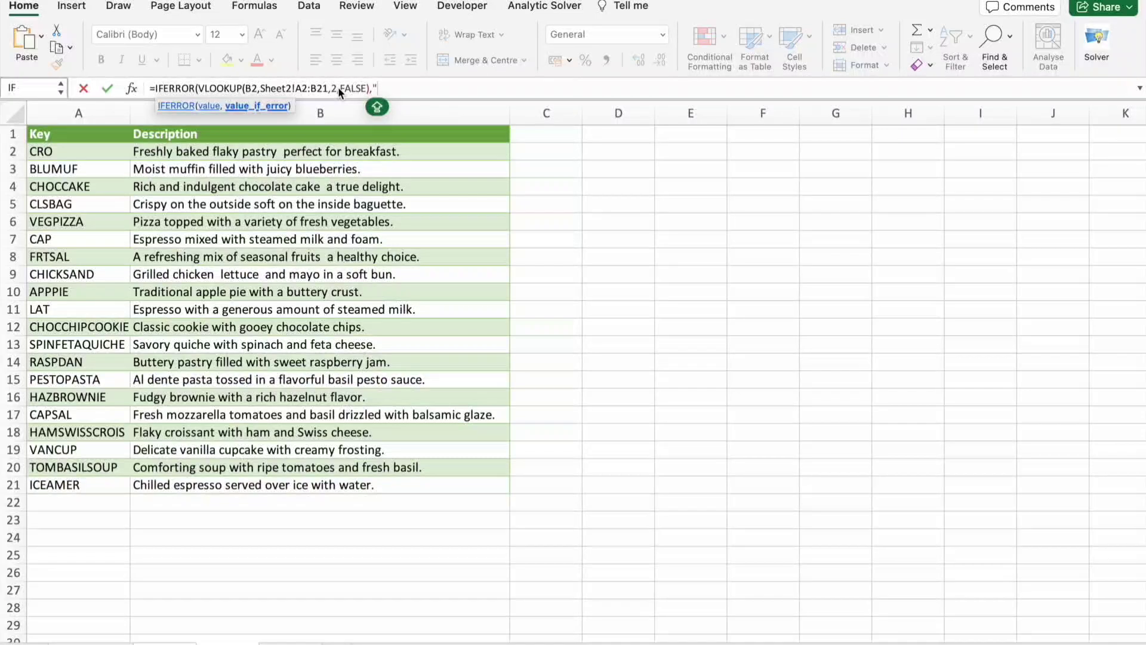
type("-\"")
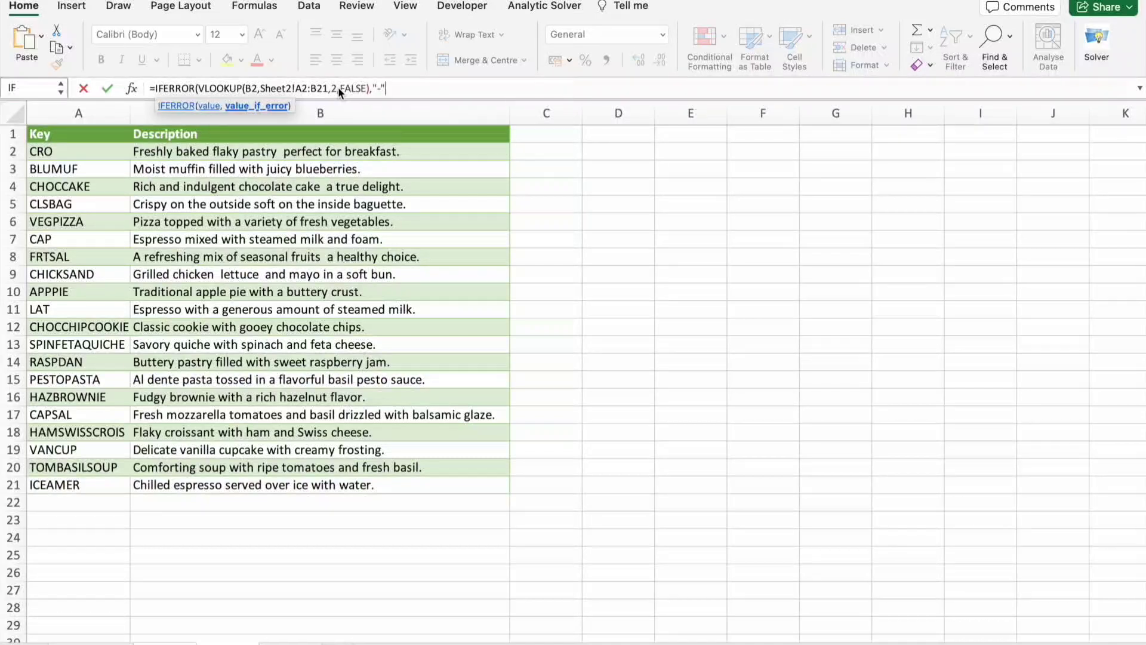
type(")")
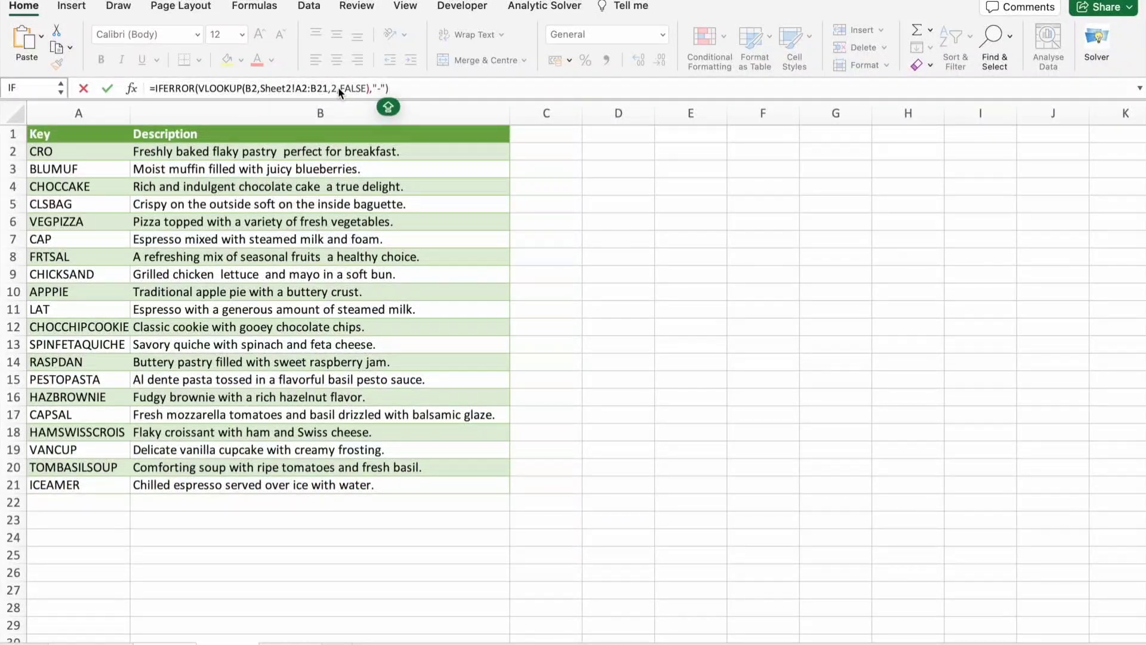
- Commit the C2 lookup and fill it down to C21 for all 20 items
key("Return")
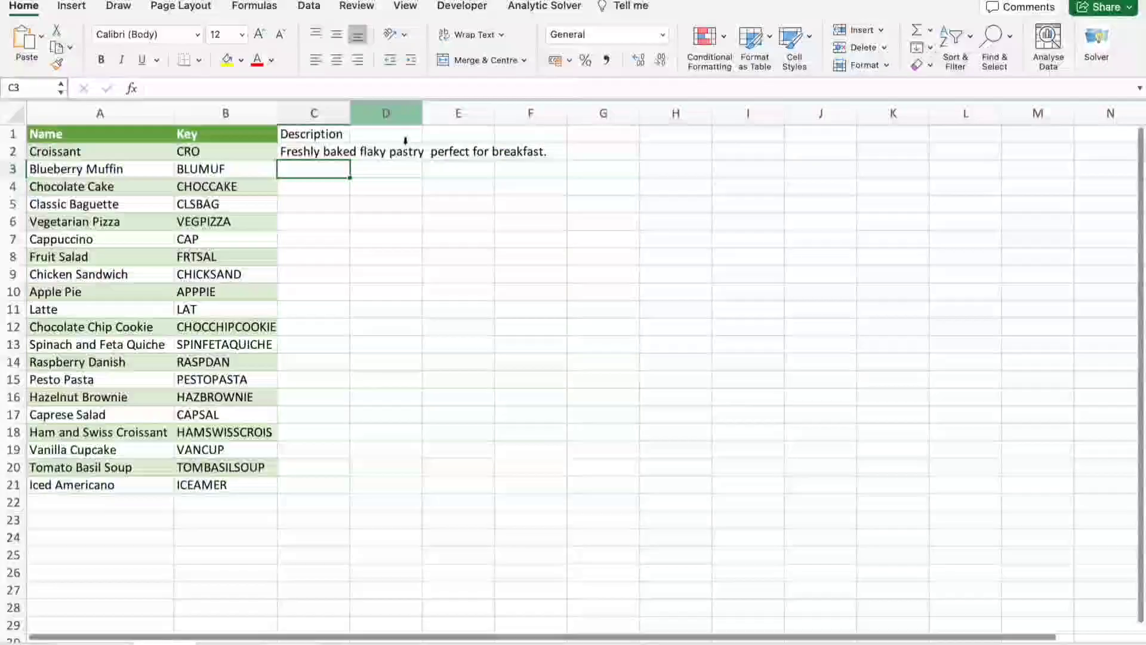
left_click(341, 152)
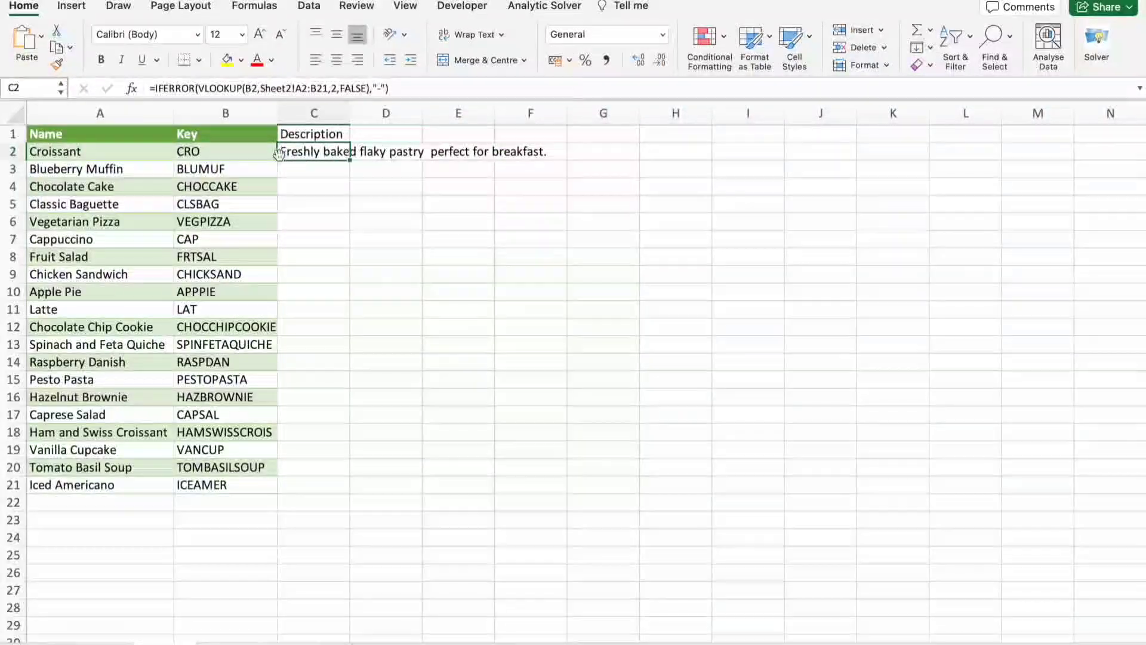
left_click(239, 155)
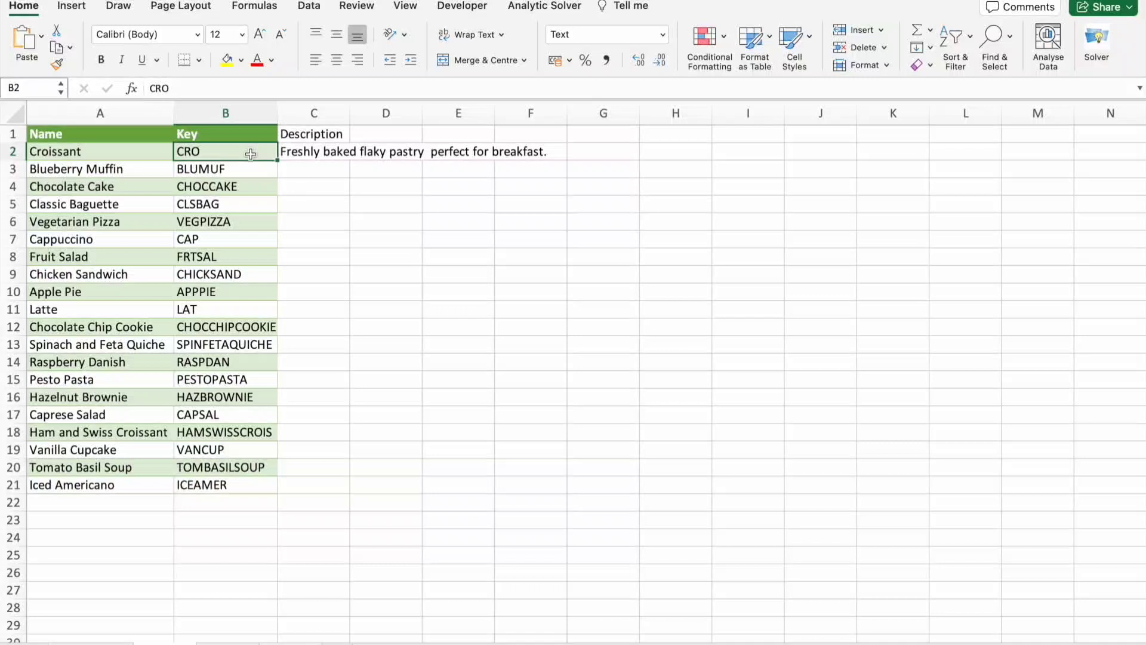
left_click(322, 153)
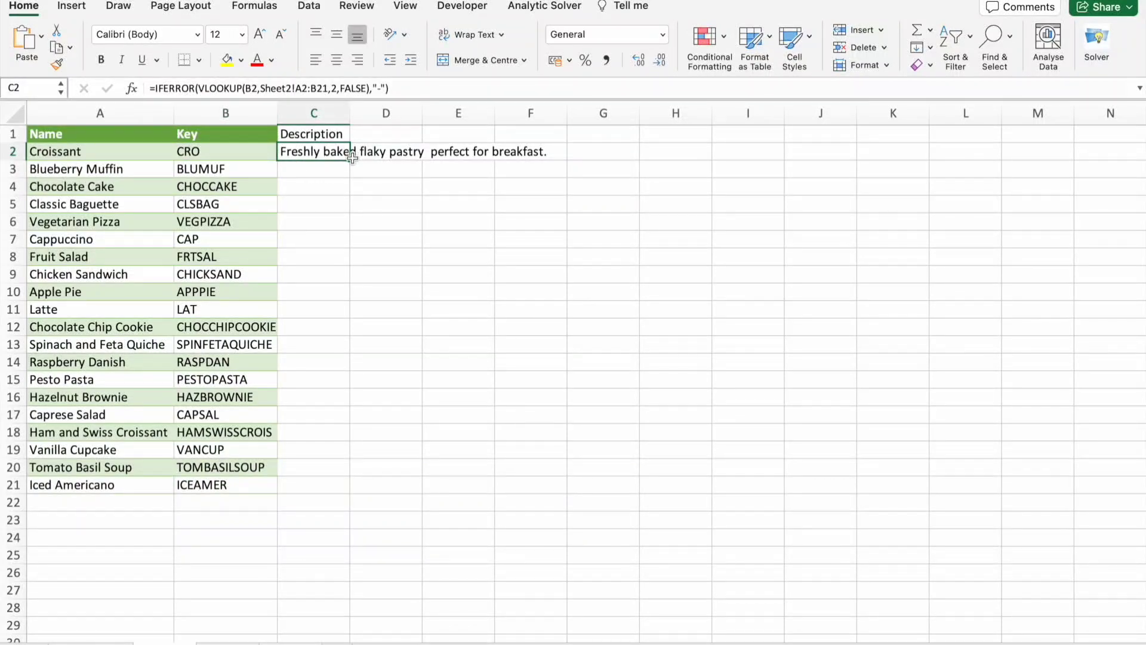
left_click_drag(352, 160, 336, 486)
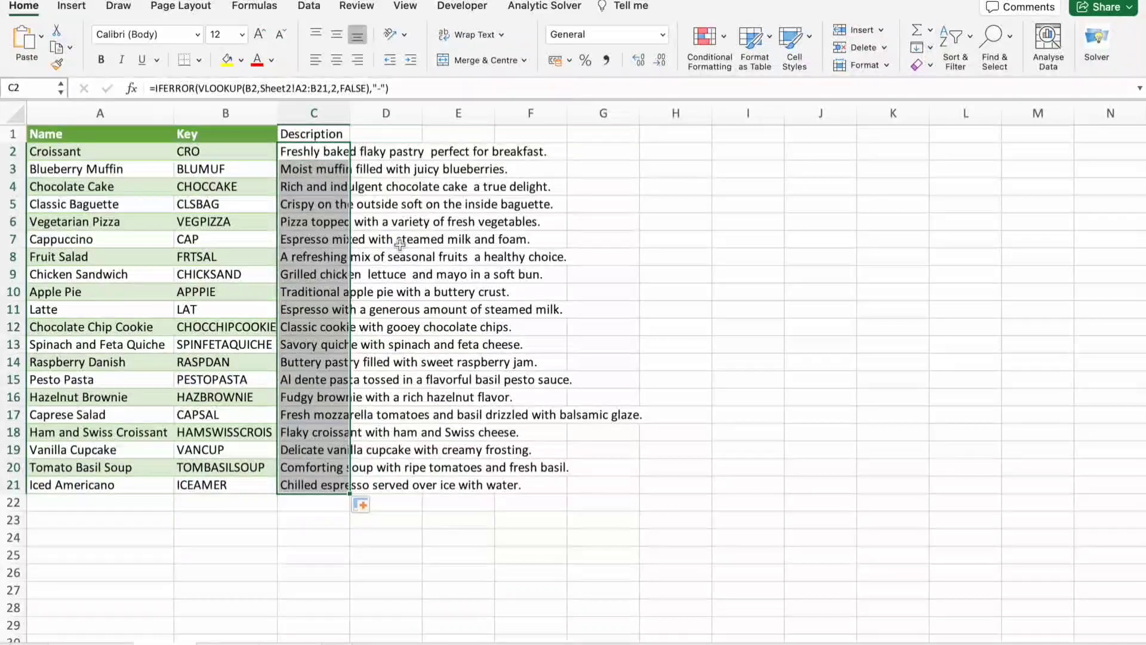
- Widen column C to fit the descriptions, then move to the chicken discount sheet
left_click_drag(350, 115, 658, 114)
left_click(653, 185)
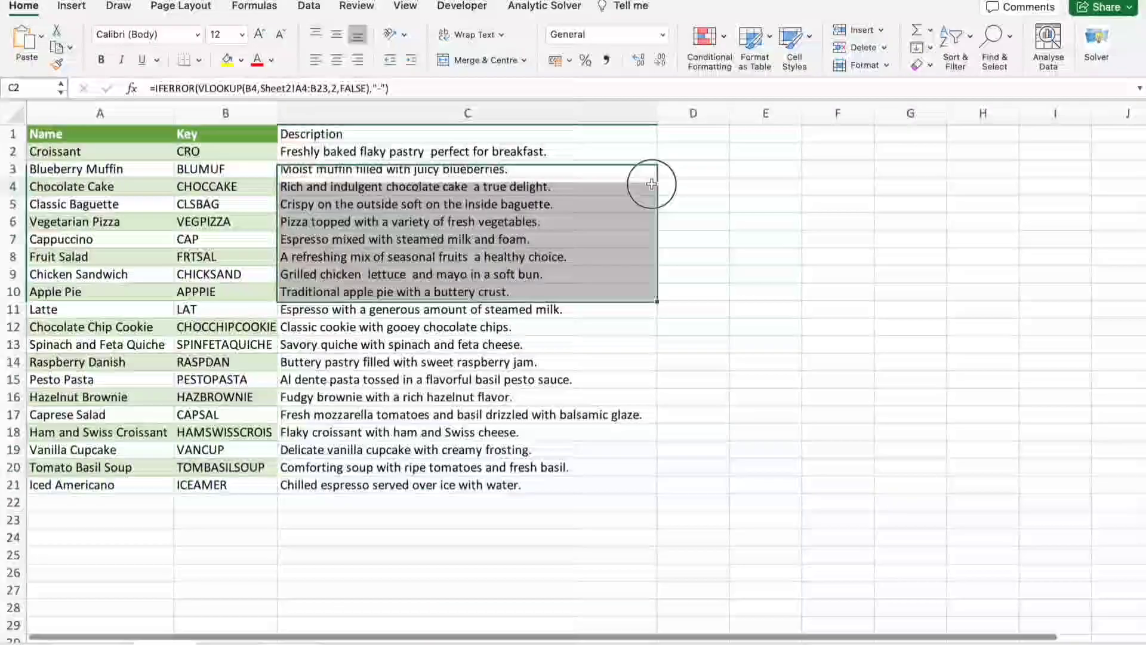
left_click_drag(361, 152, 410, 485)
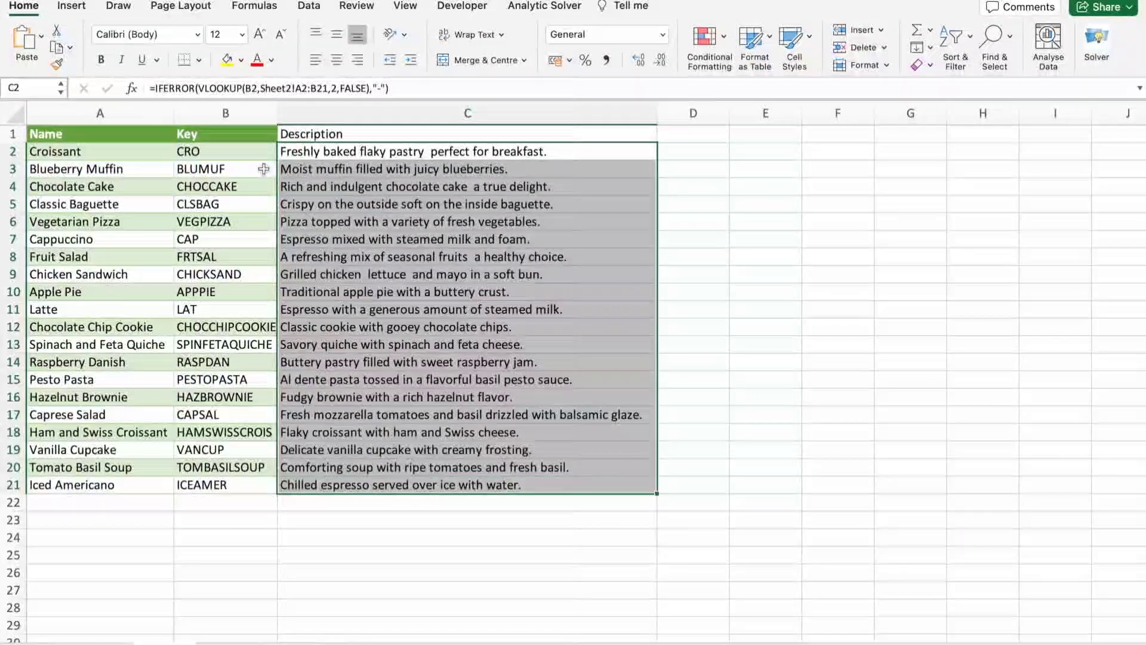
left_click_drag(247, 151, 272, 477)
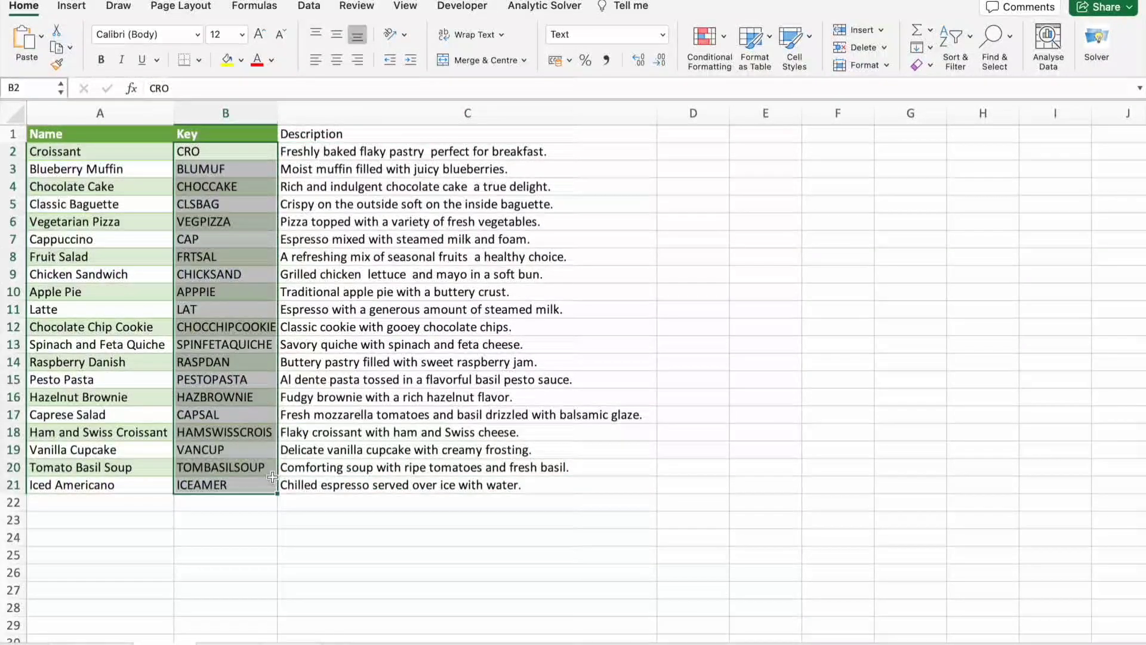
left_click(547, 517)
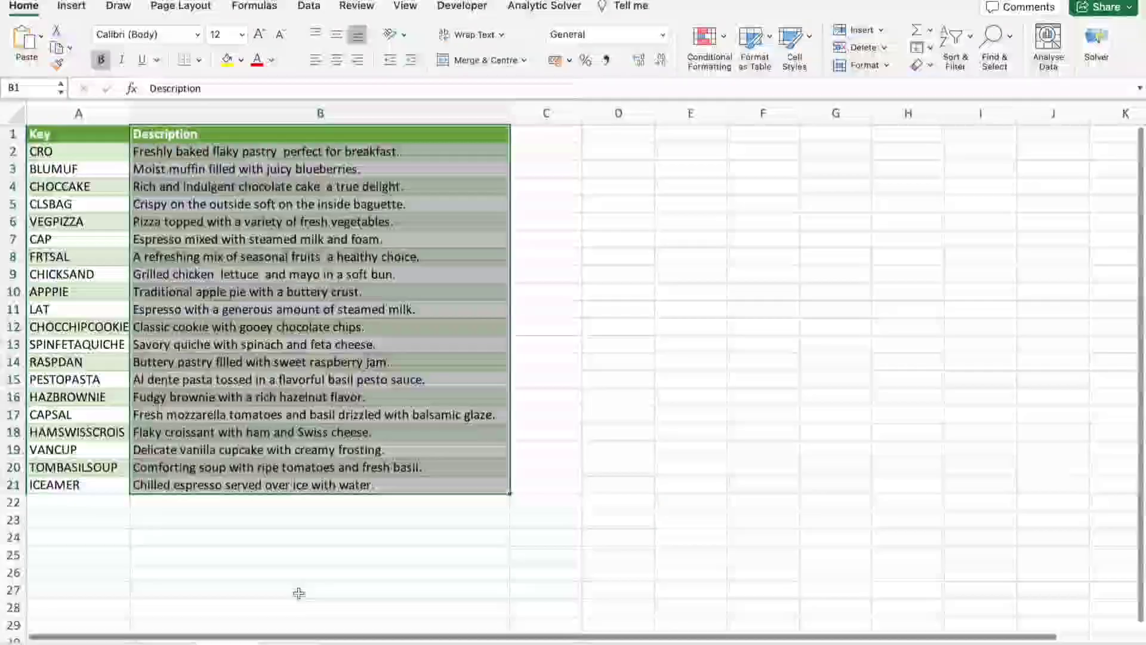
left_click(299, 590)
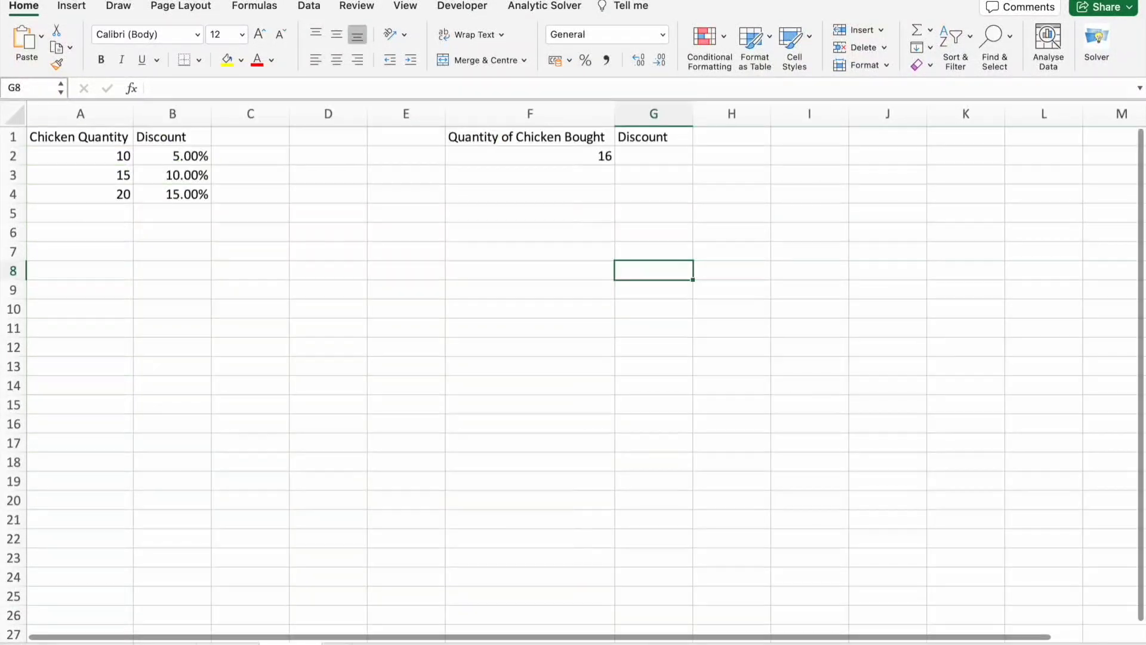
left_click(296, 452)
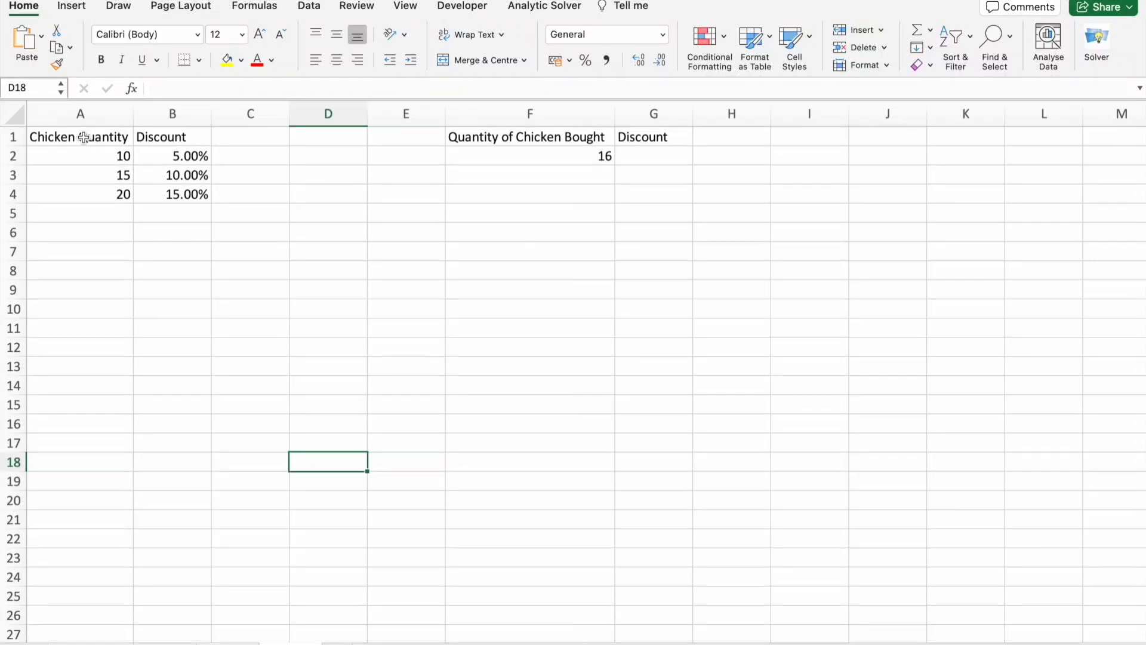
left_click(84, 138)
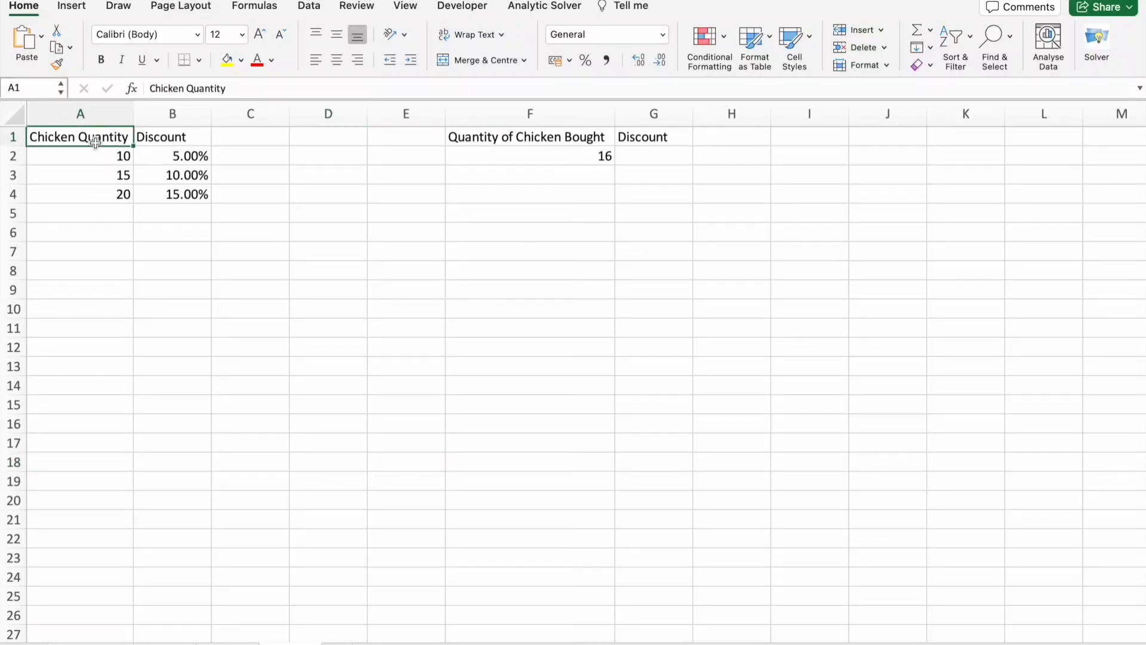
left_click(160, 138)
left_click(106, 160)
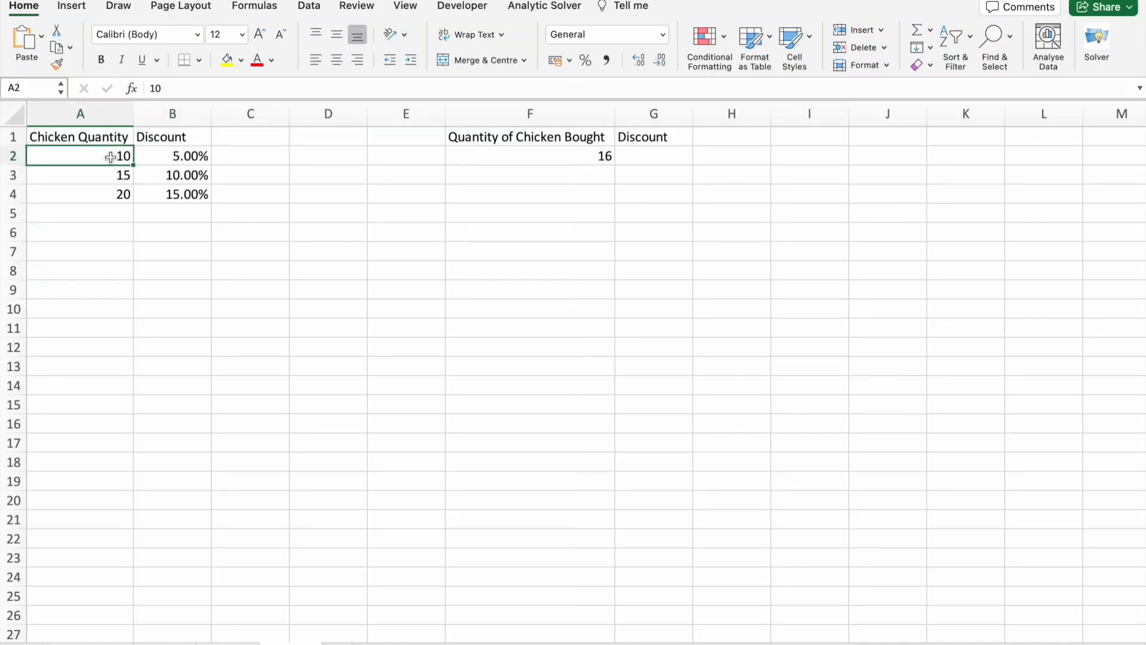
left_click(165, 158)
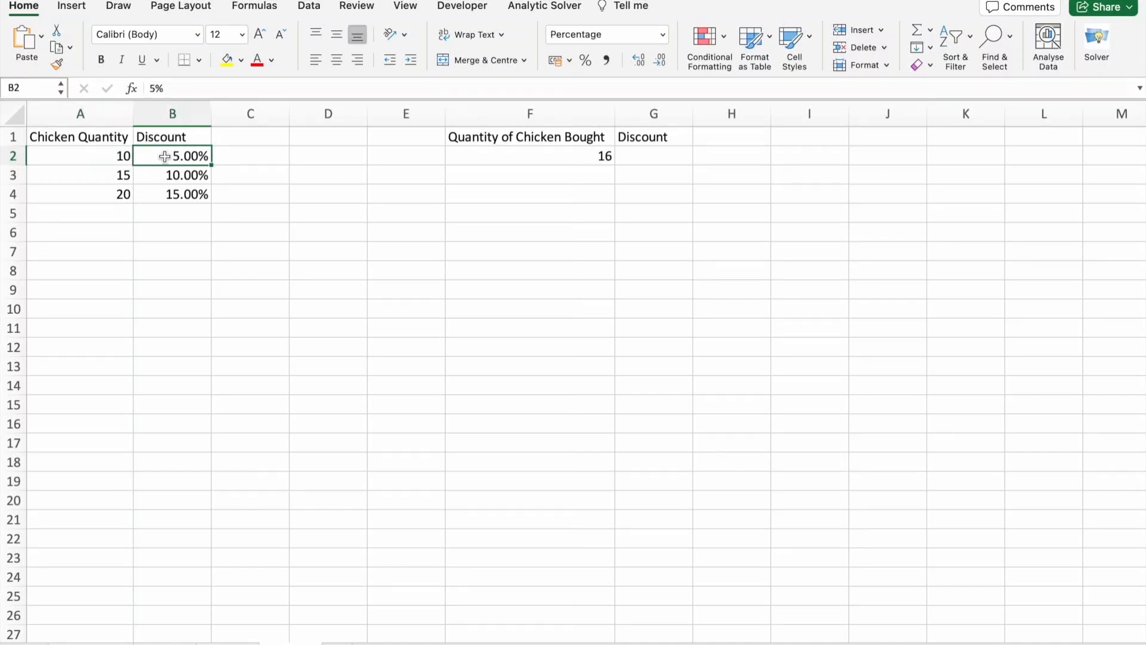
left_click(120, 177)
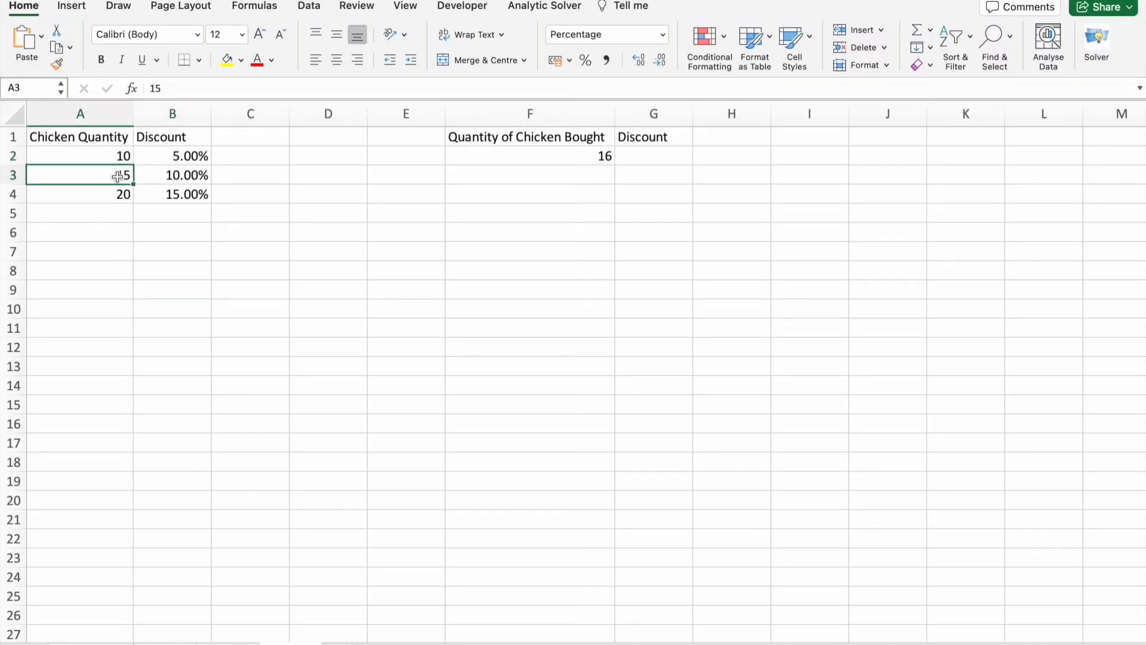
left_click(165, 178)
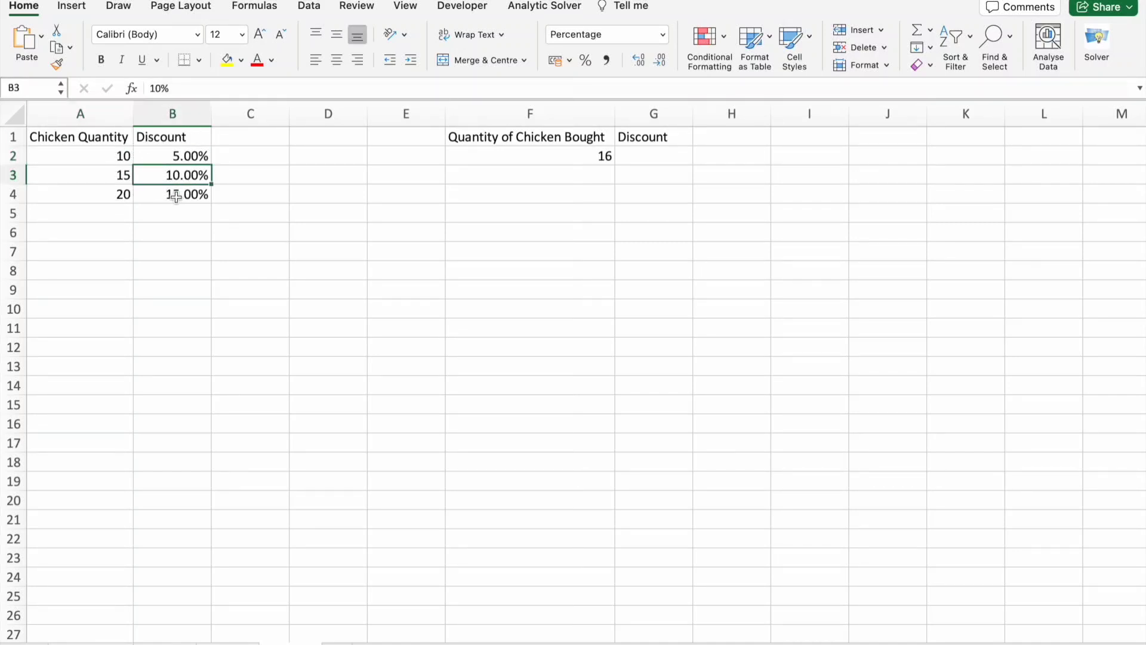
left_click(99, 195)
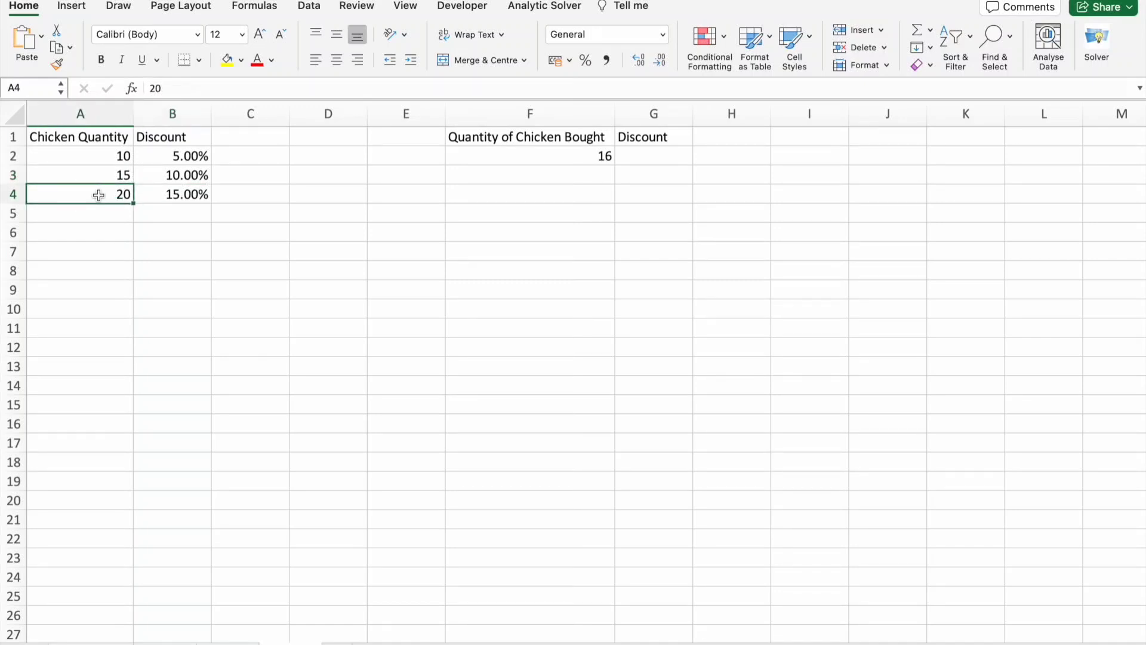
left_click(166, 195)
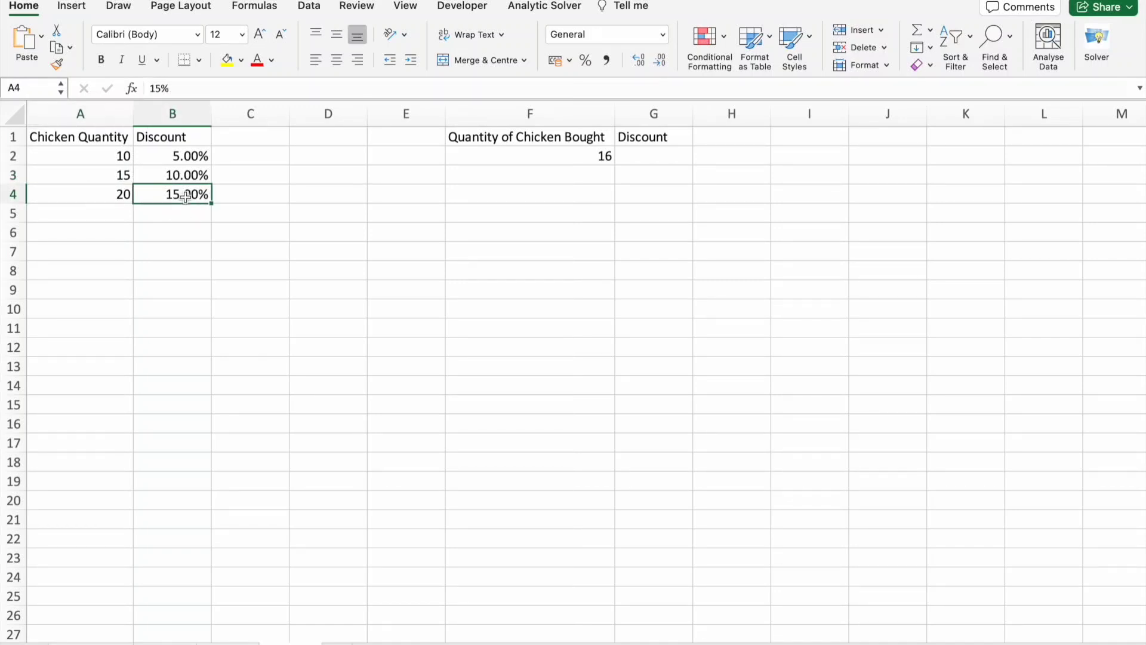
left_click(534, 158)
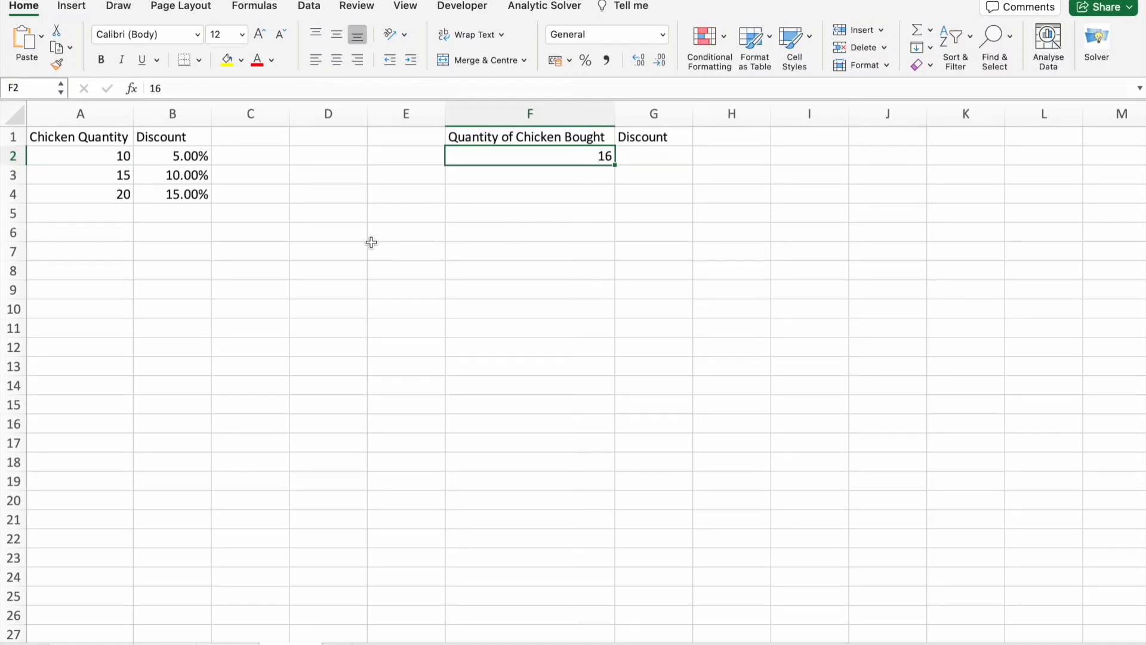
left_click(151, 177)
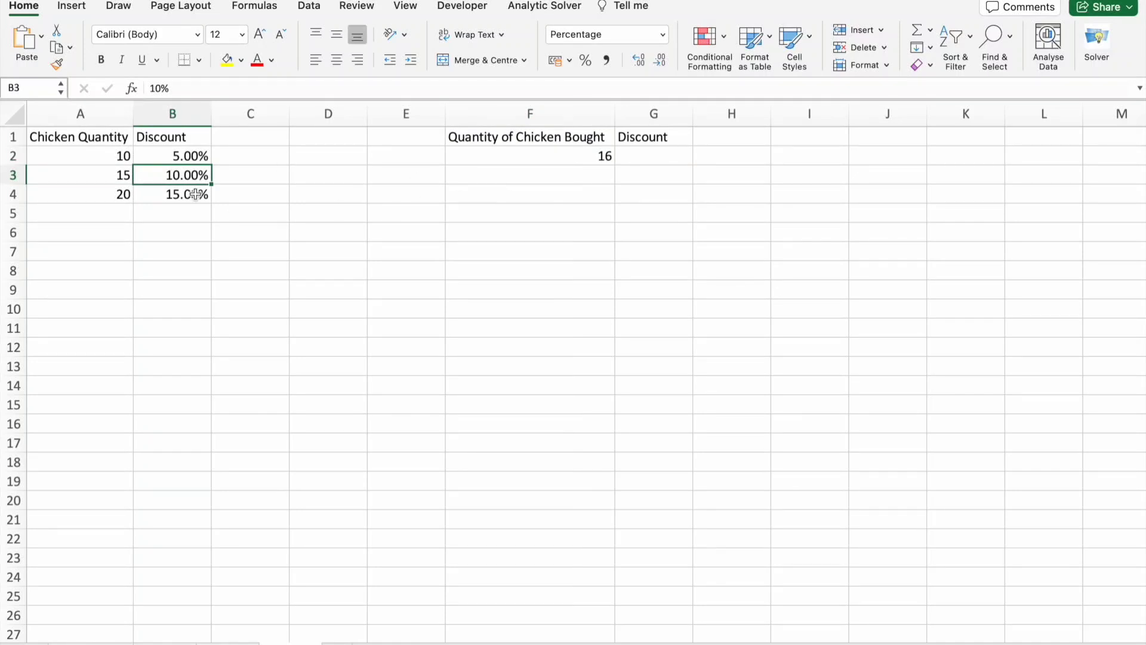
left_click(112, 175)
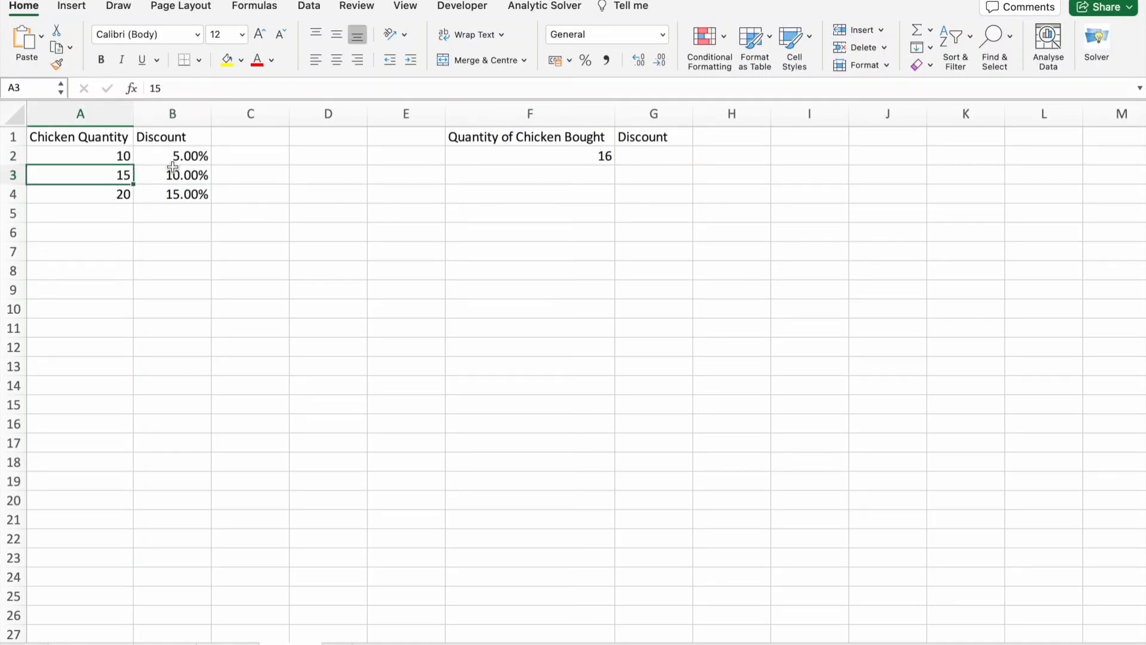
left_click(190, 174)
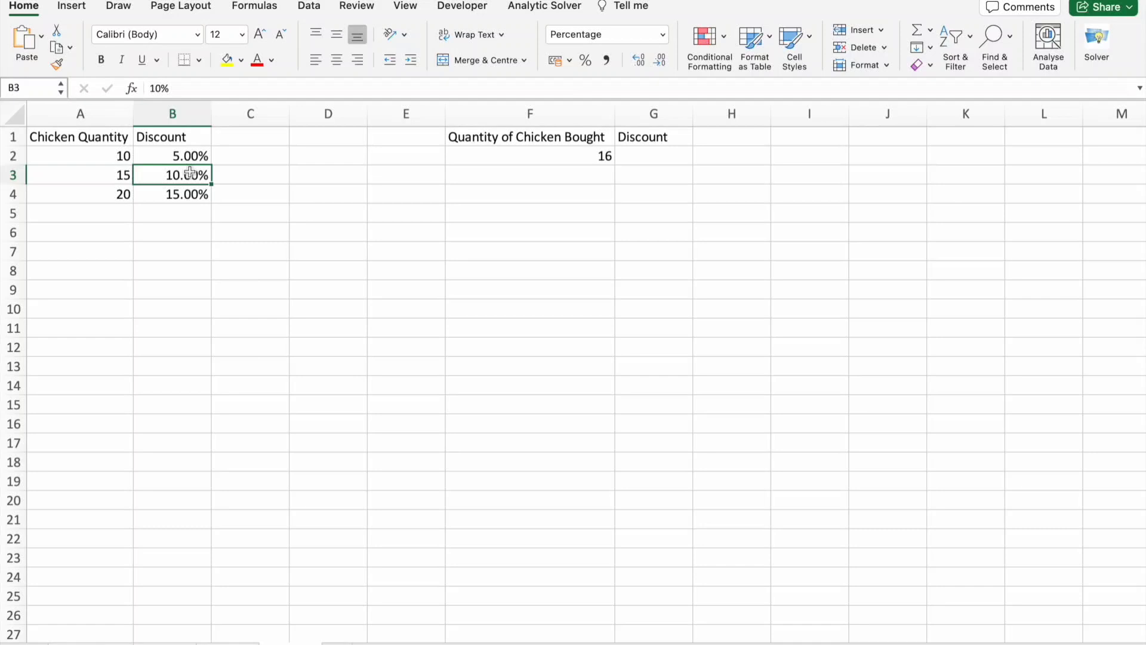
left_click(666, 154)
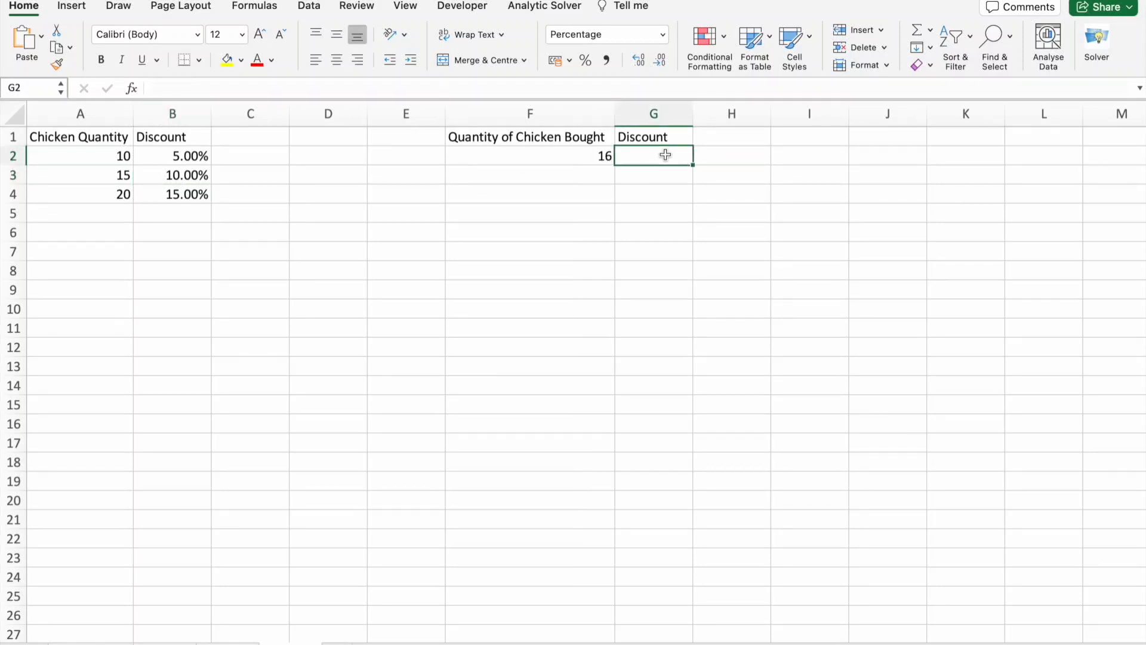
- Enter =IFERROR(VLOOKUP(F2,A1:B4,2,TRUE),"-") in G2, giving 10% for 16 birds
type("=")
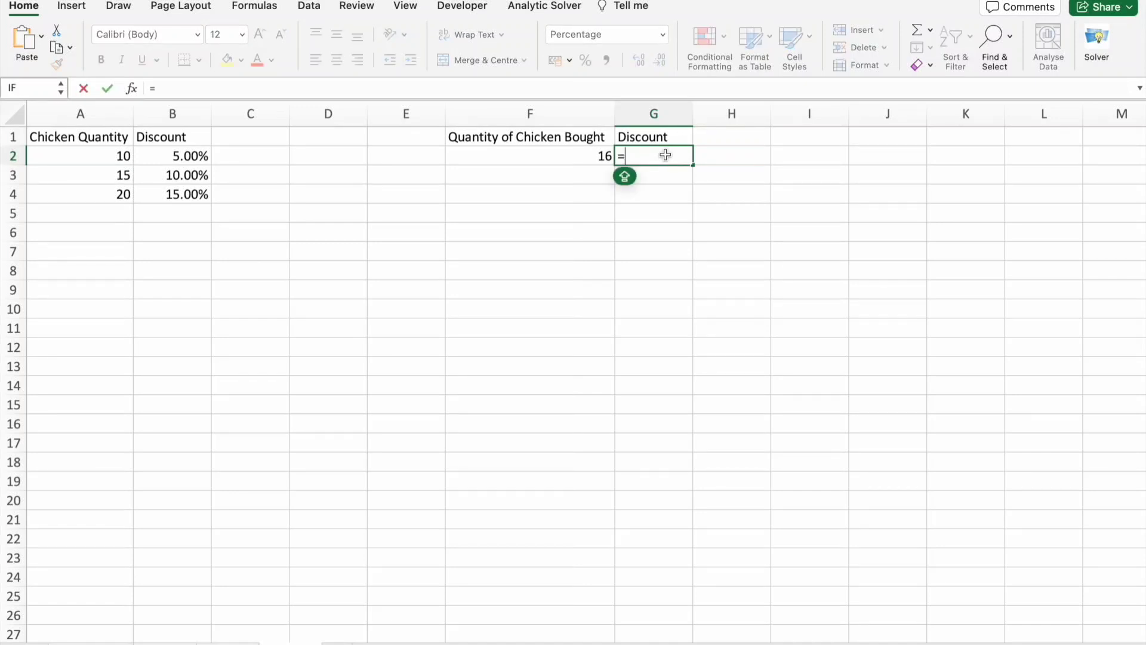
type("IF")
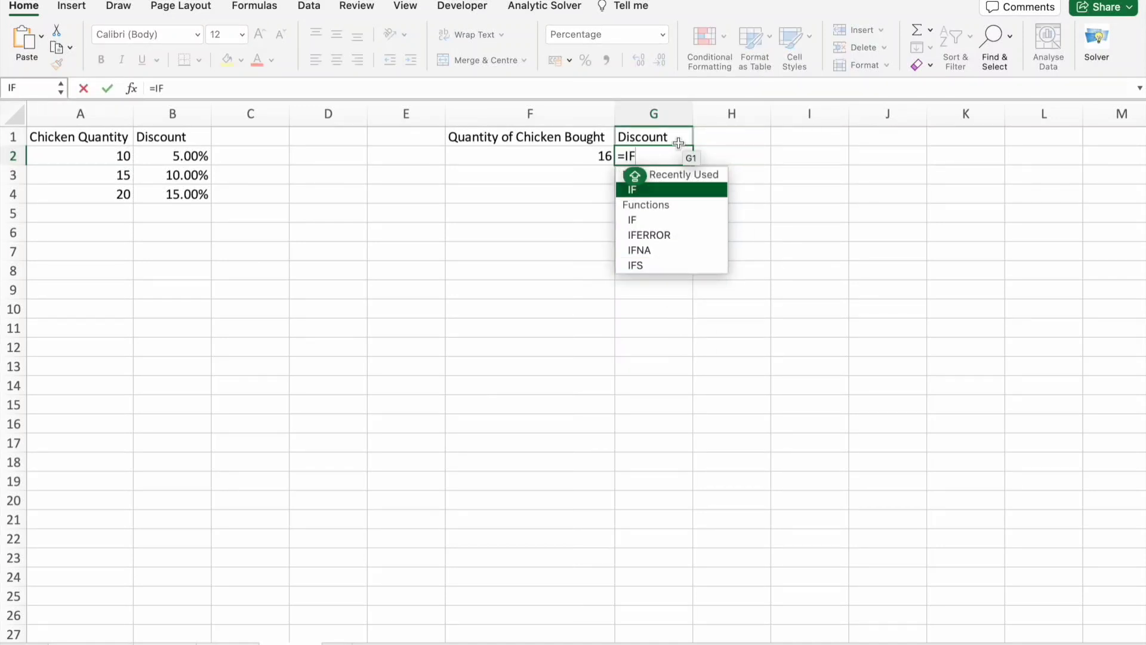
type("ERR")
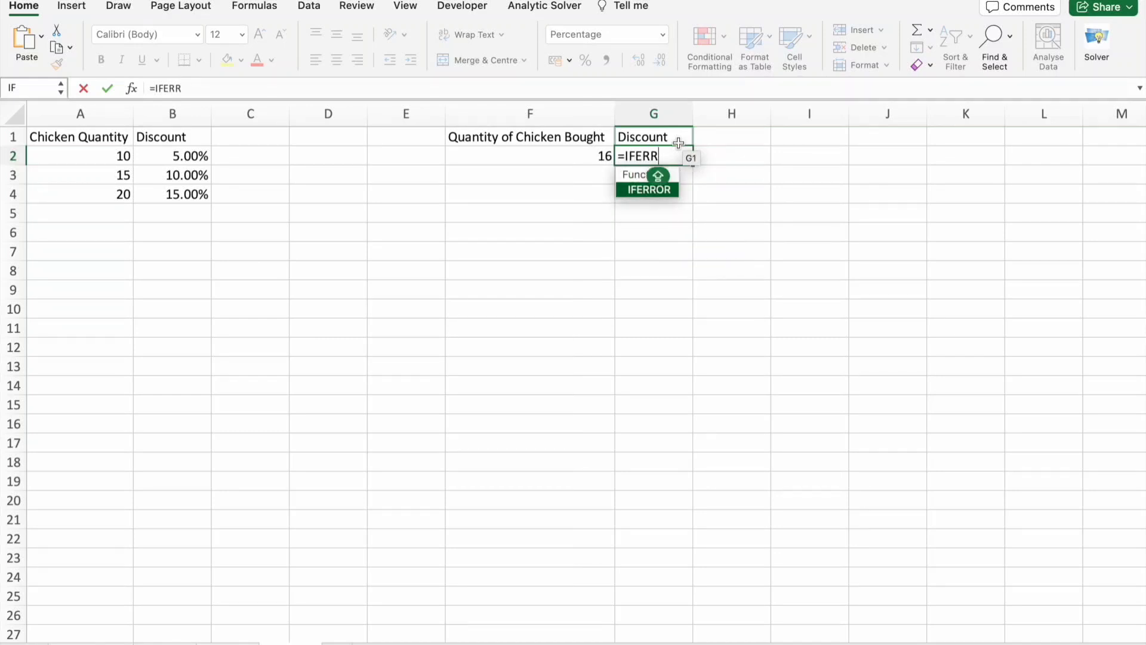
type("OR(")
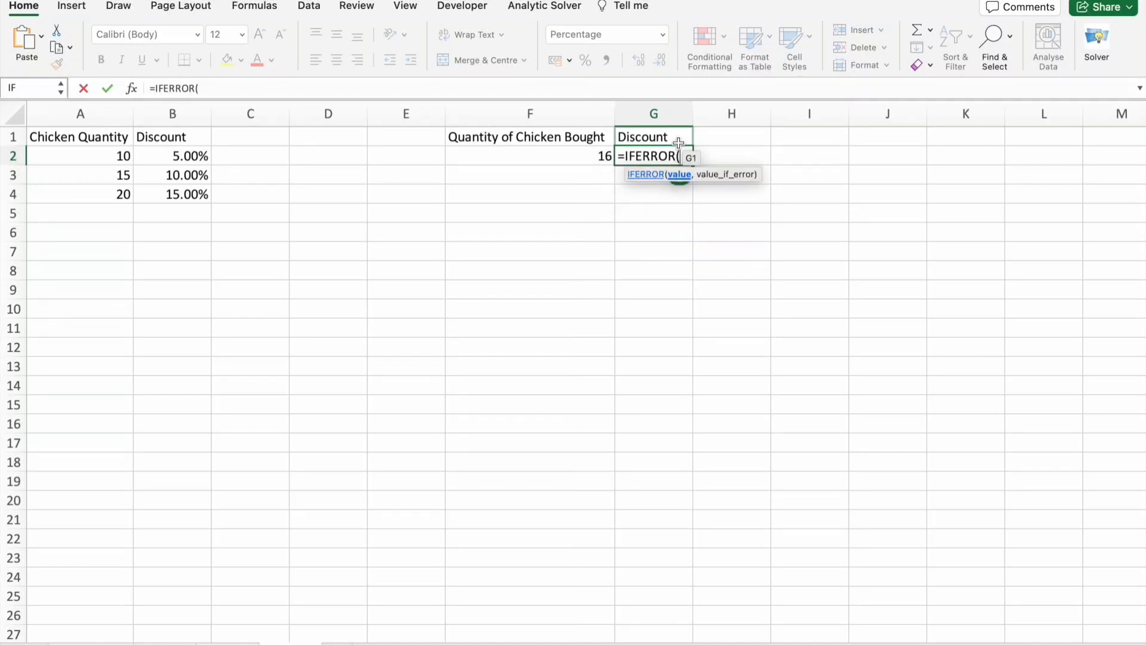
type("V")
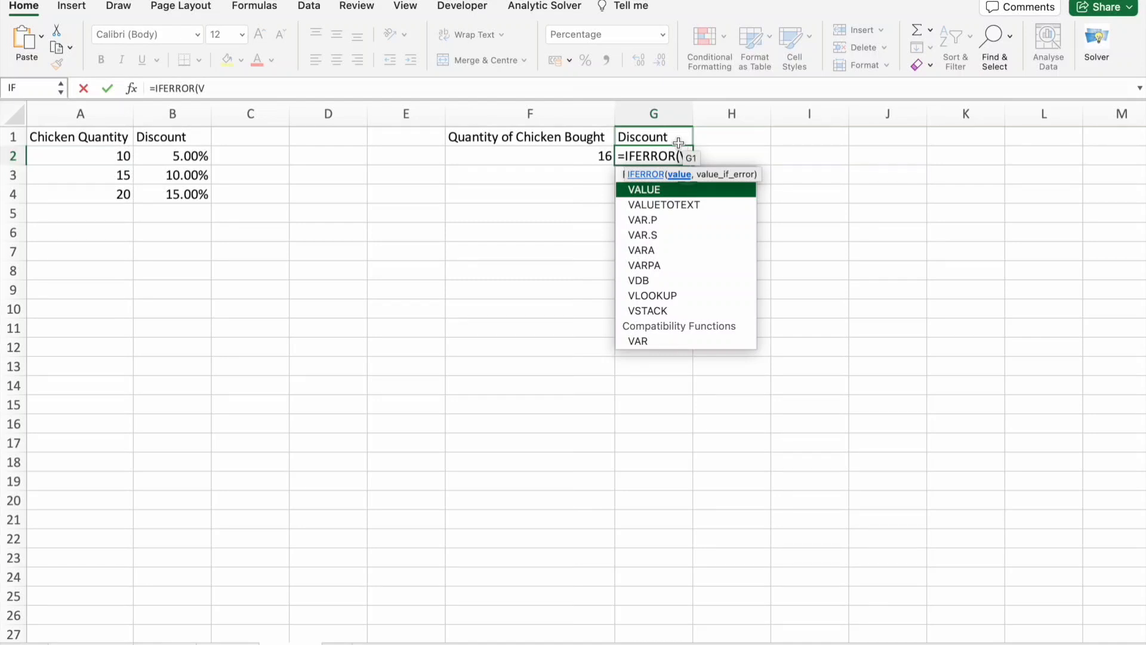
type("LO")
key("Tab")
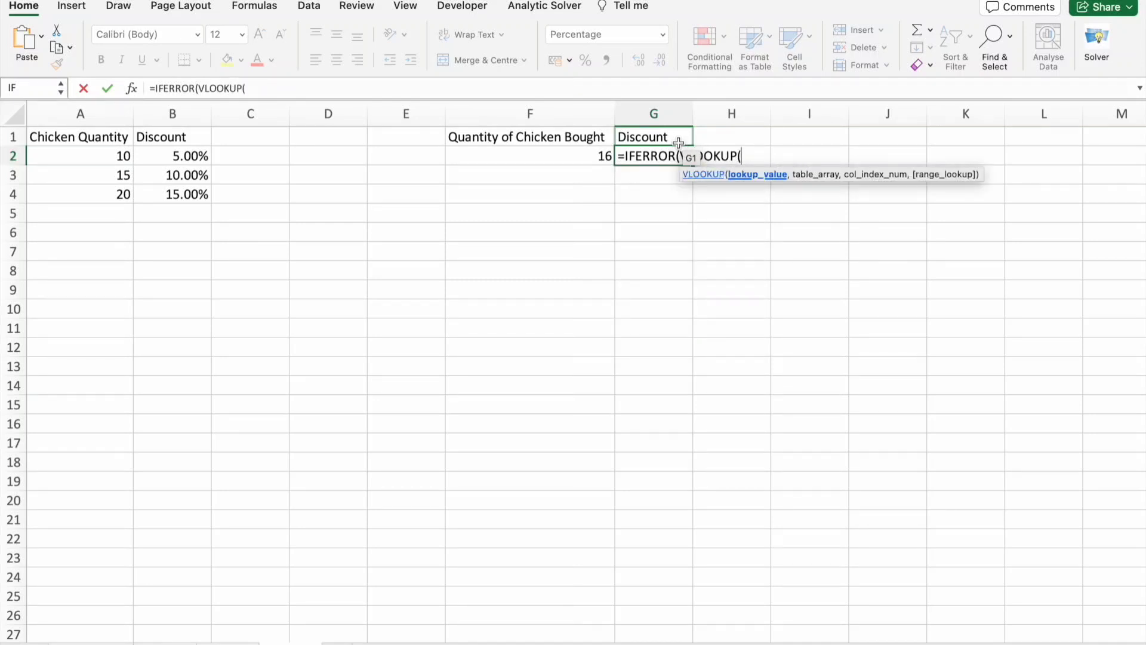
left_click(568, 155)
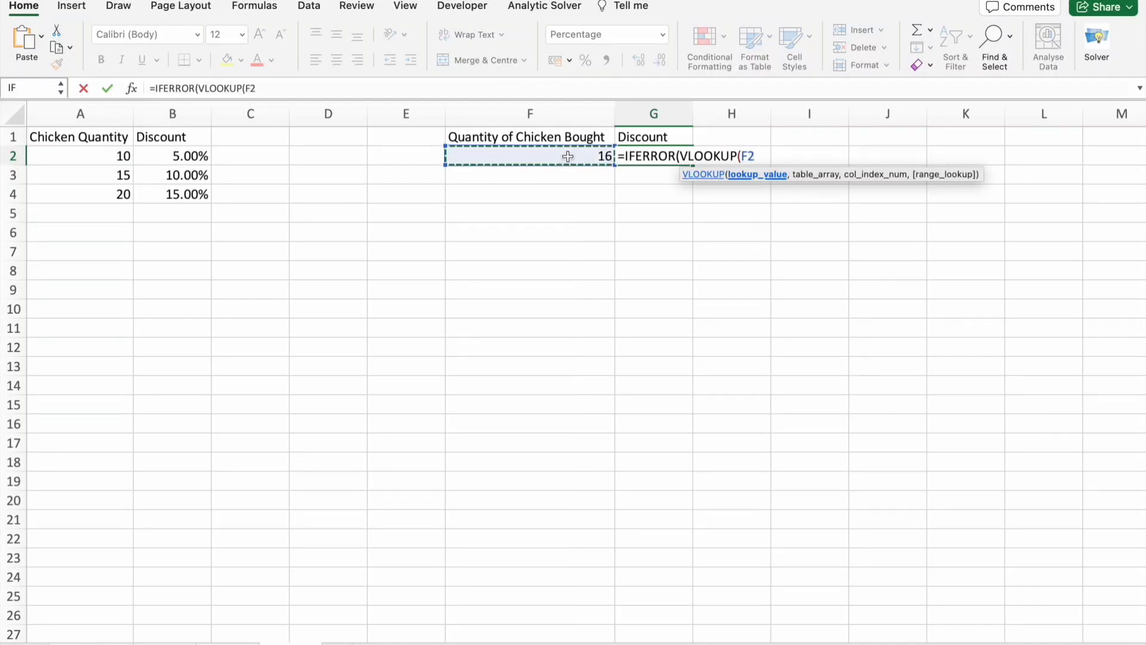
type(",")
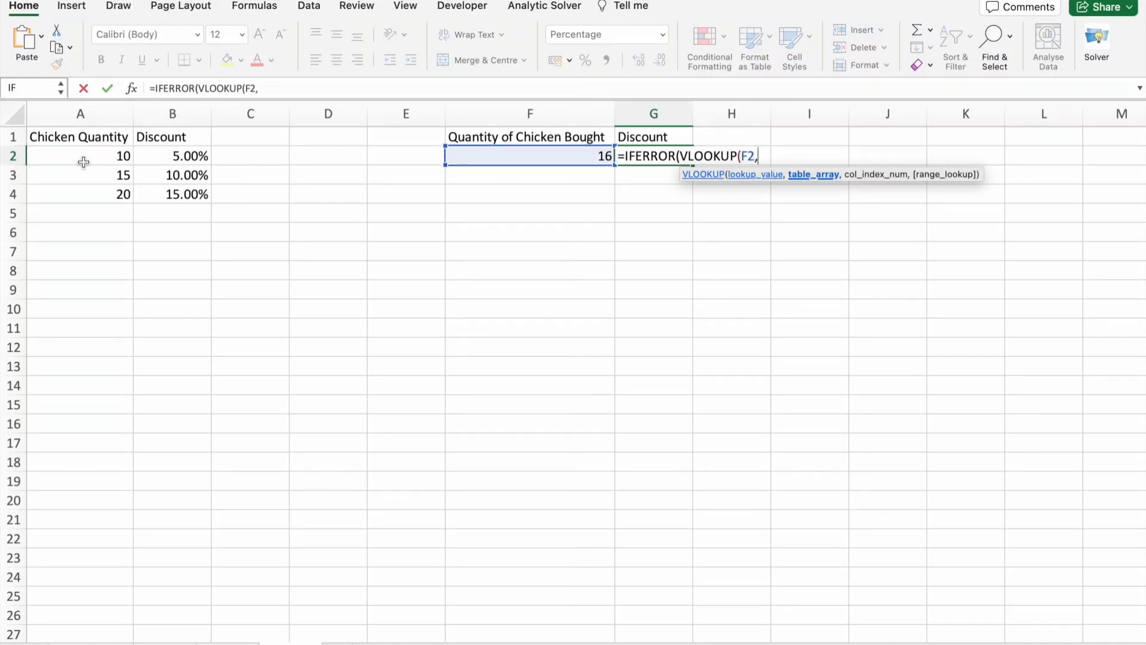
left_click_drag(81, 143, 146, 196)
type(",")
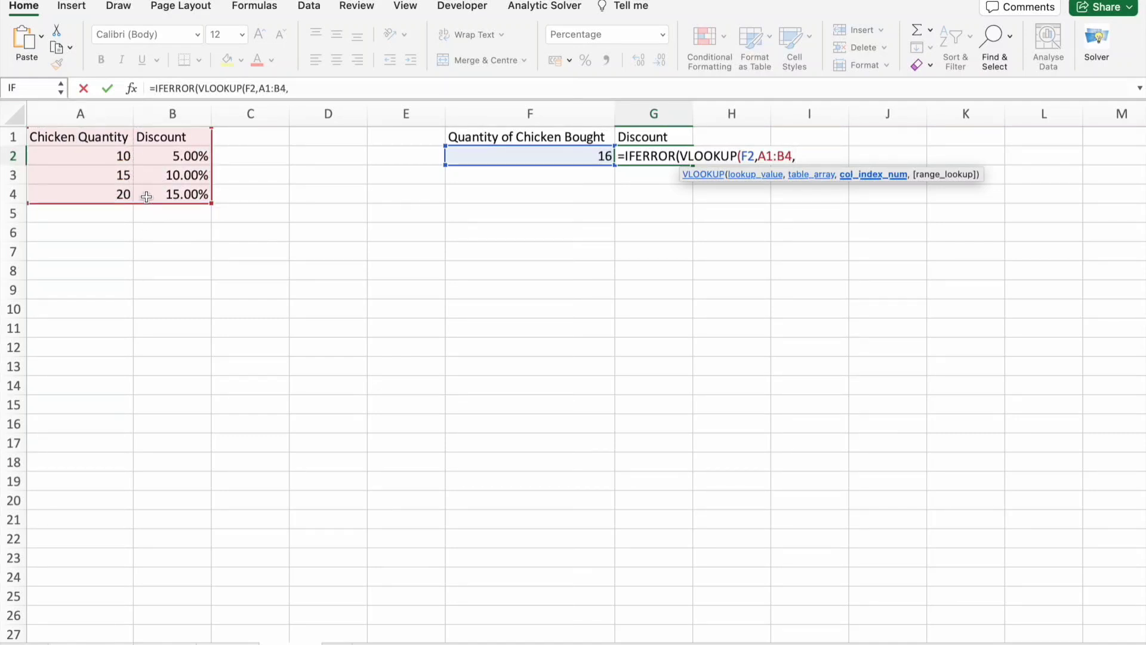
type("2,")
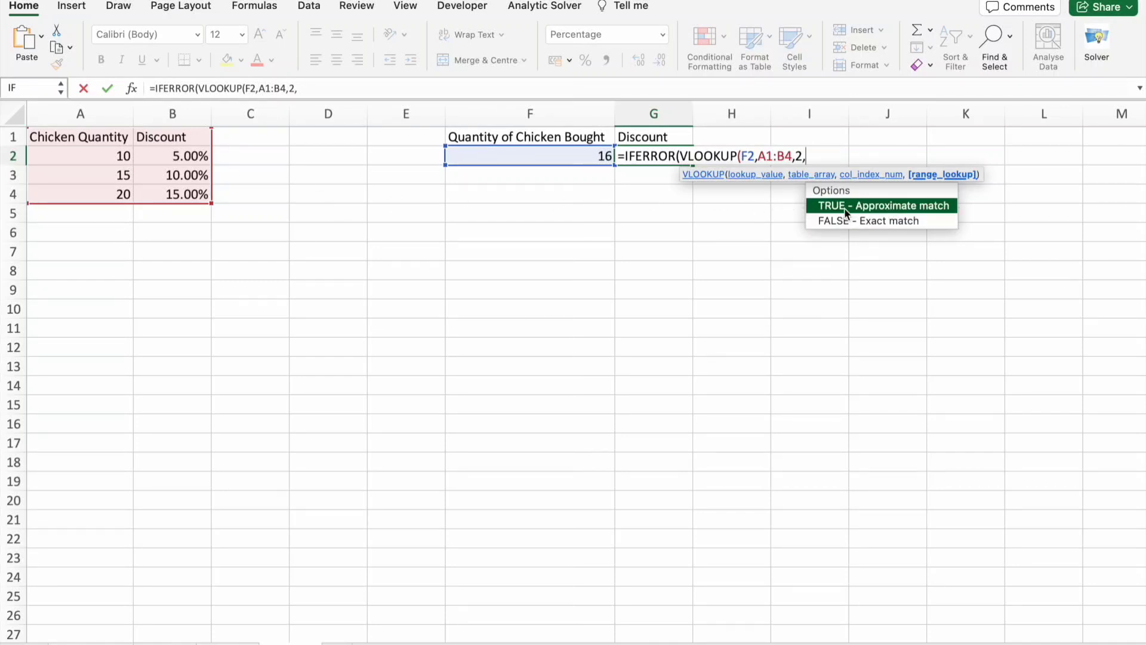
type("TRUE)")
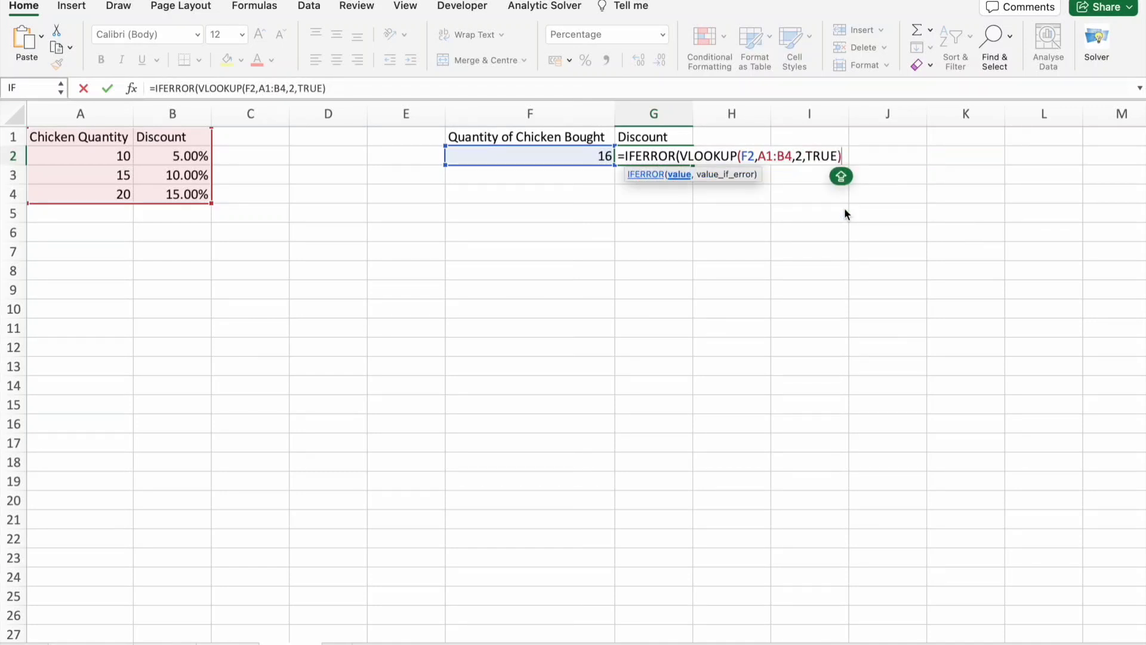
type(",")
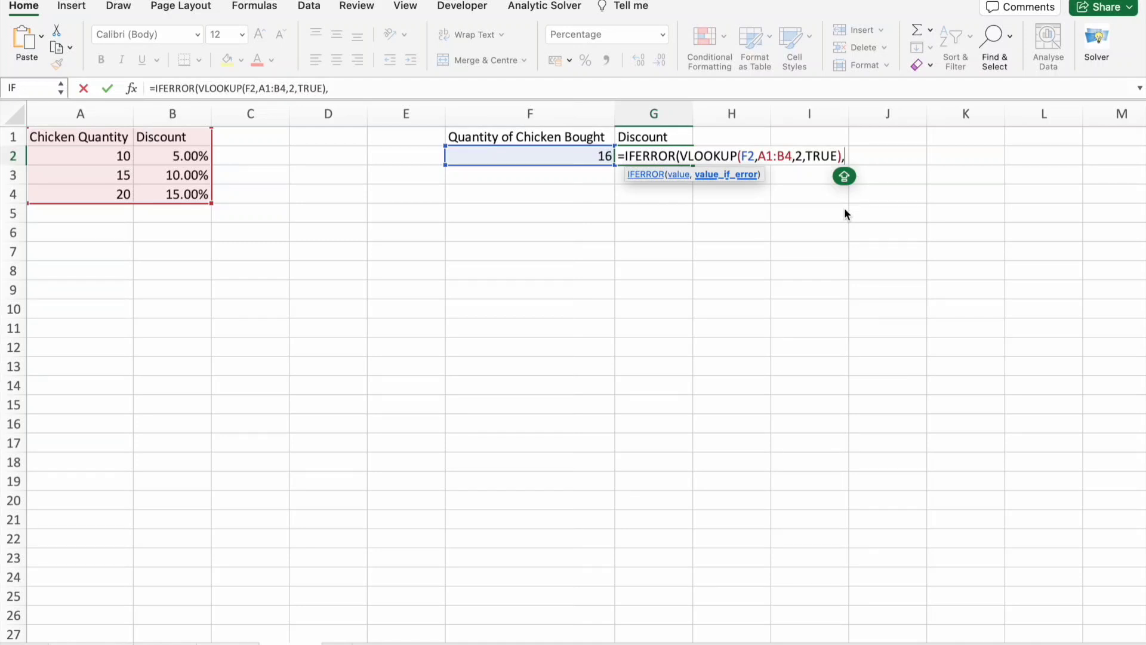
type("\"")
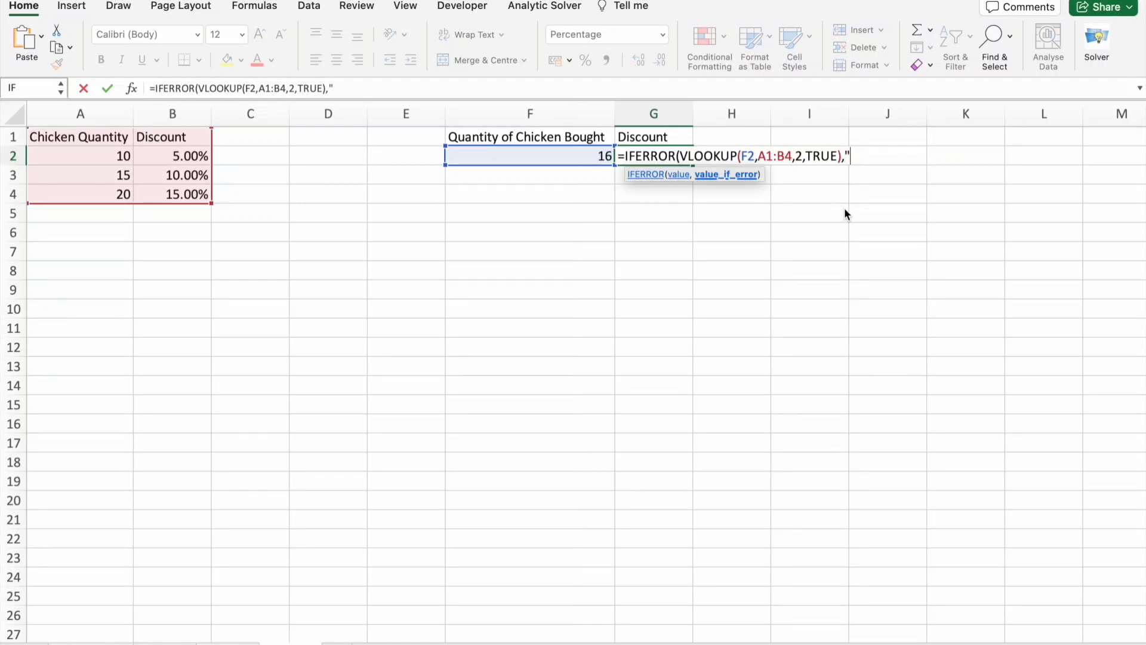
type("-")
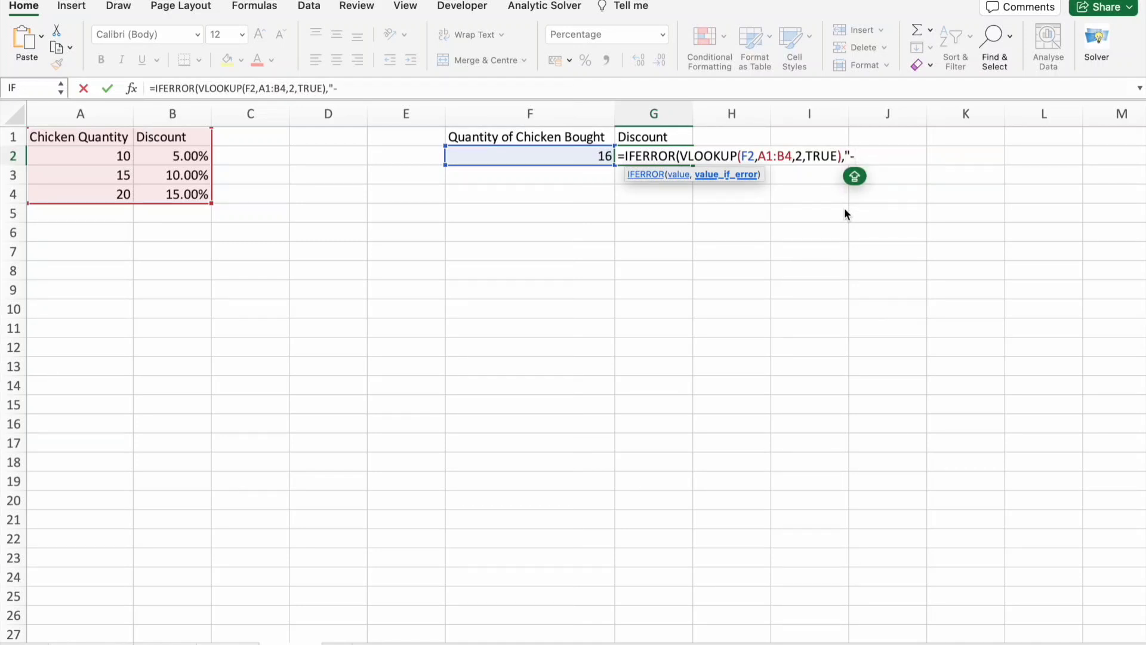
type("\")")
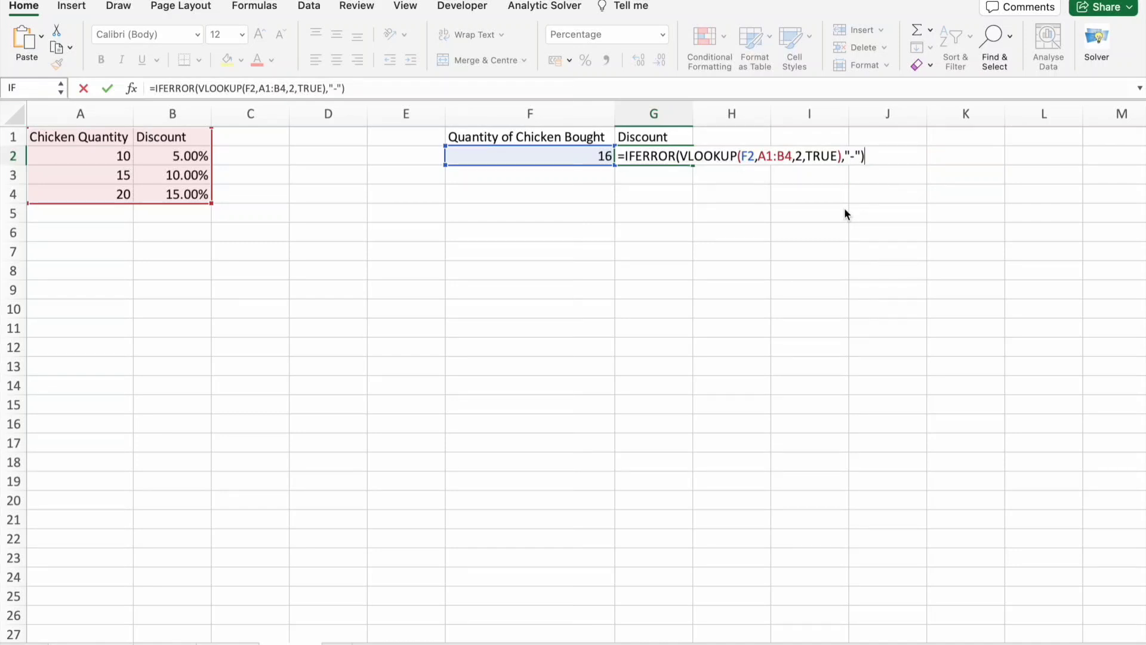
key("Return")
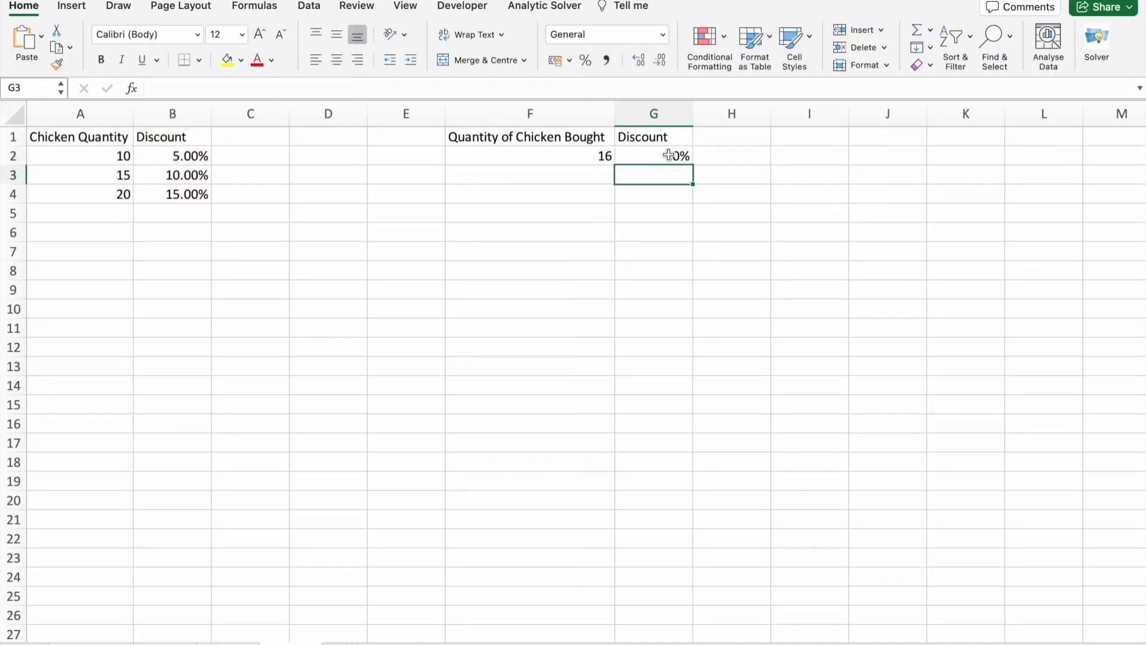
- Inspect the discount formula and try quantities 22 and 12 in F2
left_click(670, 155)
left_click(530, 160)
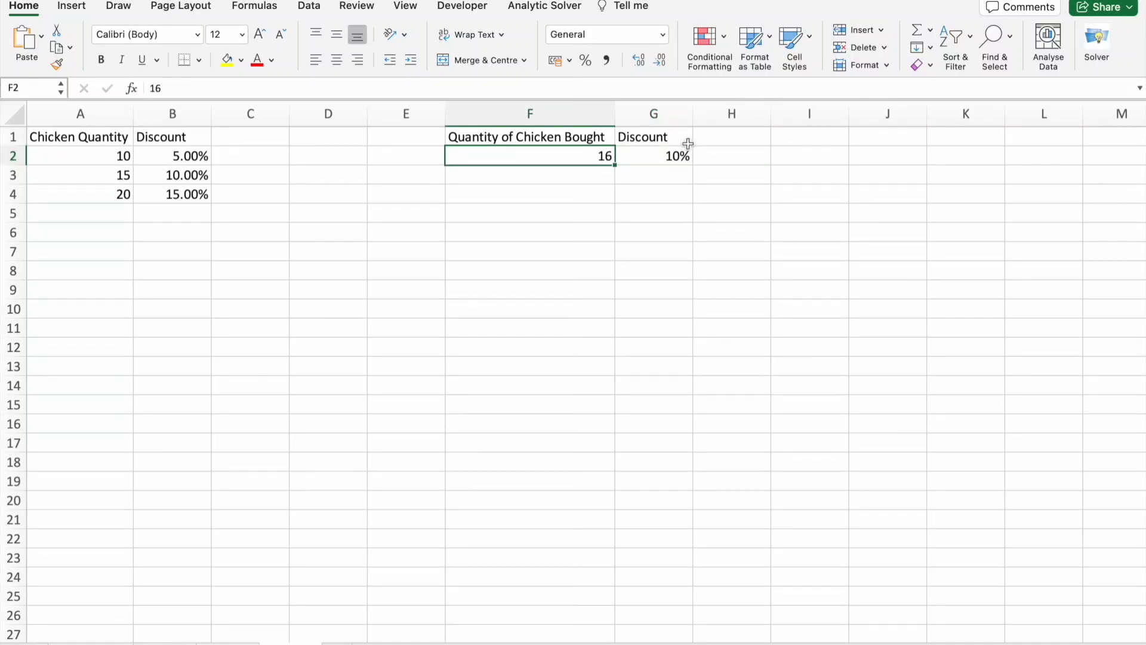
left_click(677, 156)
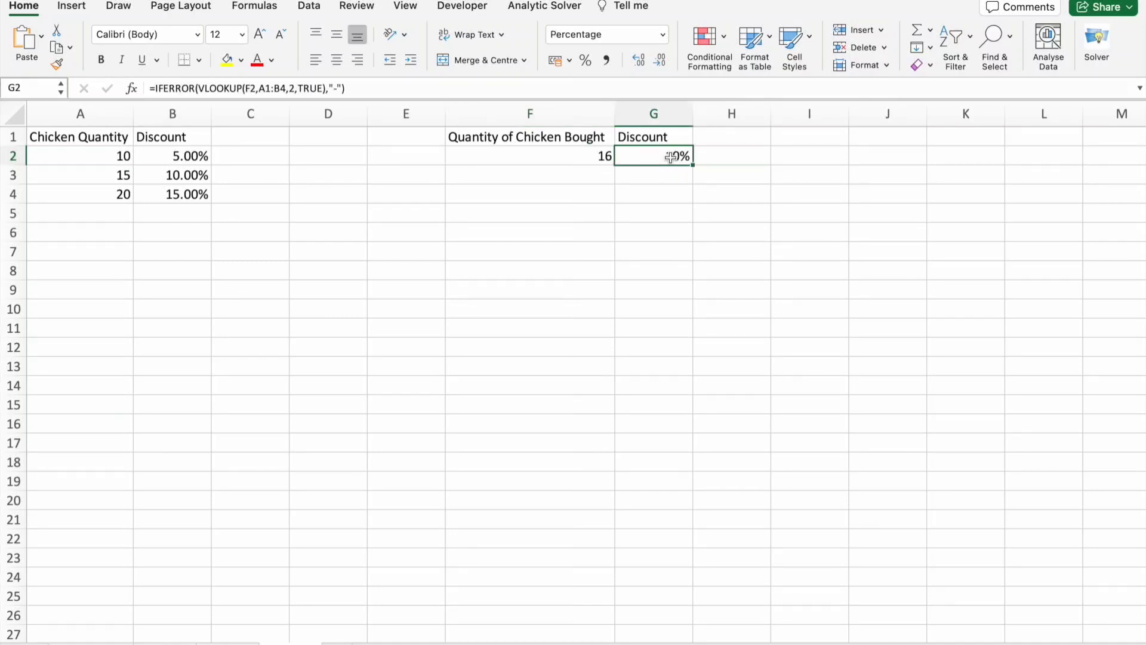
left_click(591, 156)
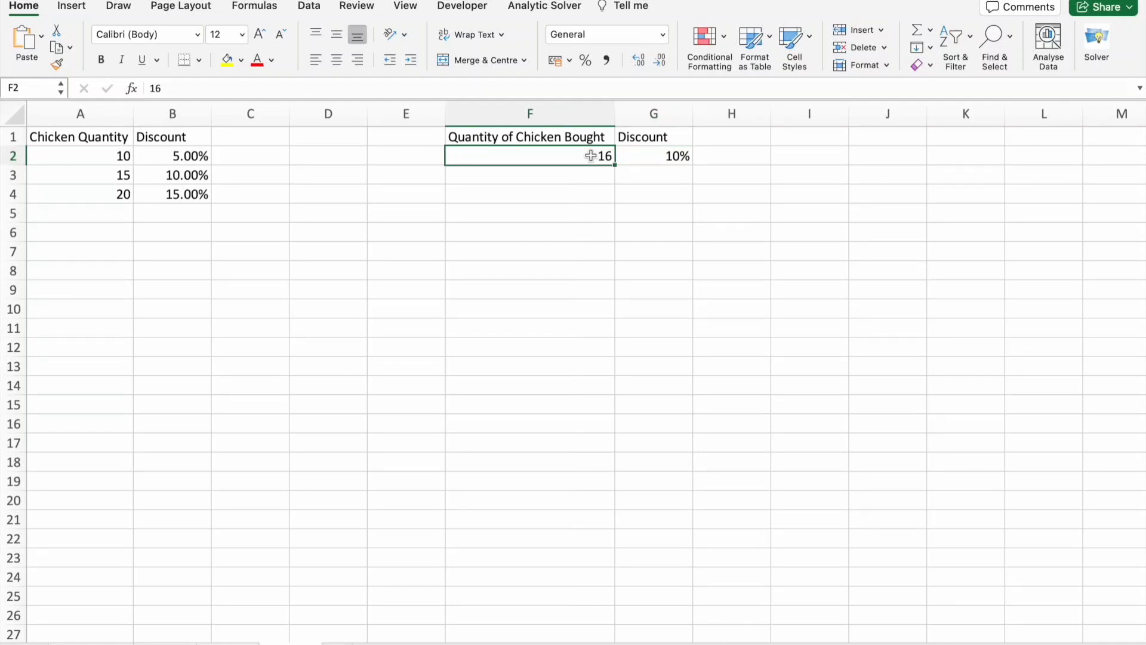
type("22")
key("Return")
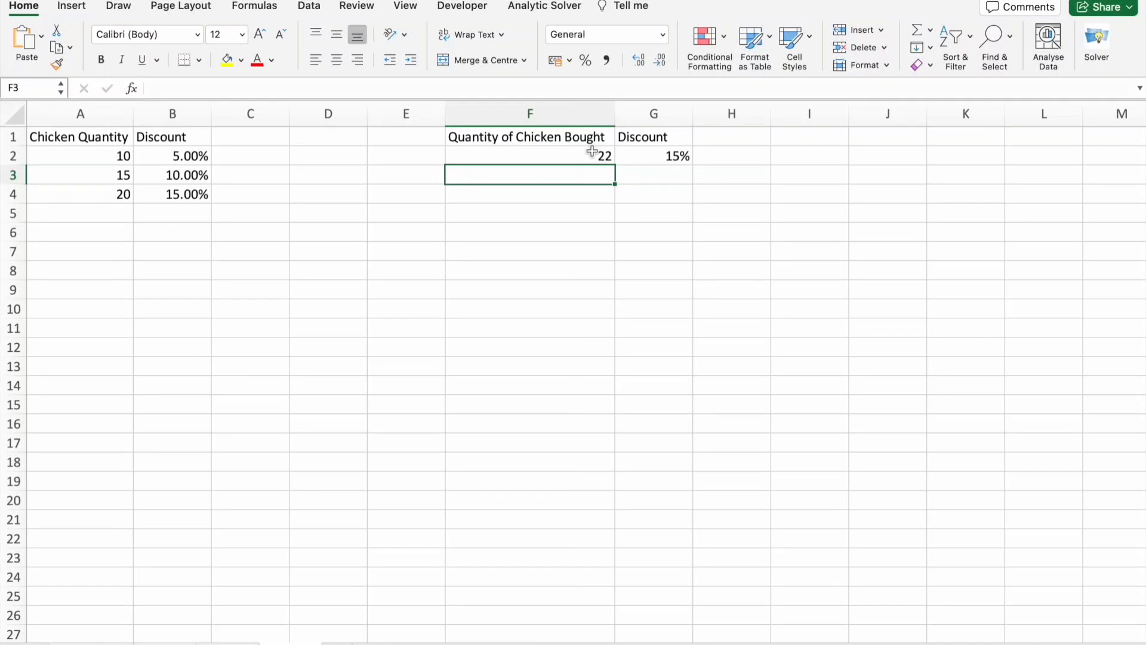
left_click(581, 154)
type("12")
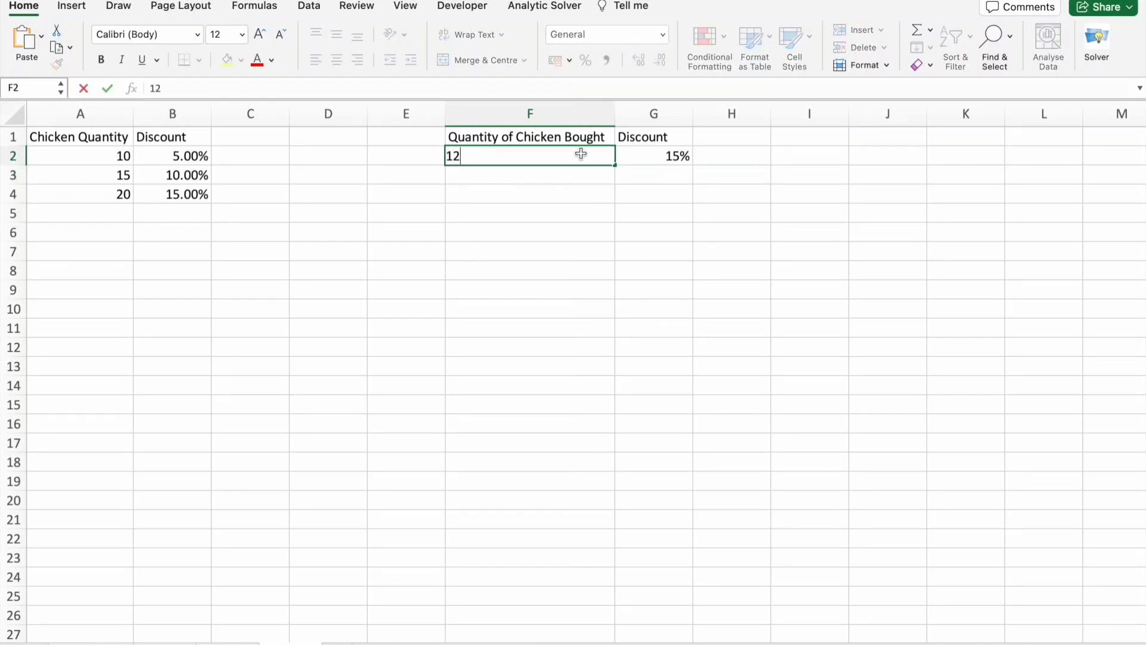
key("Return")
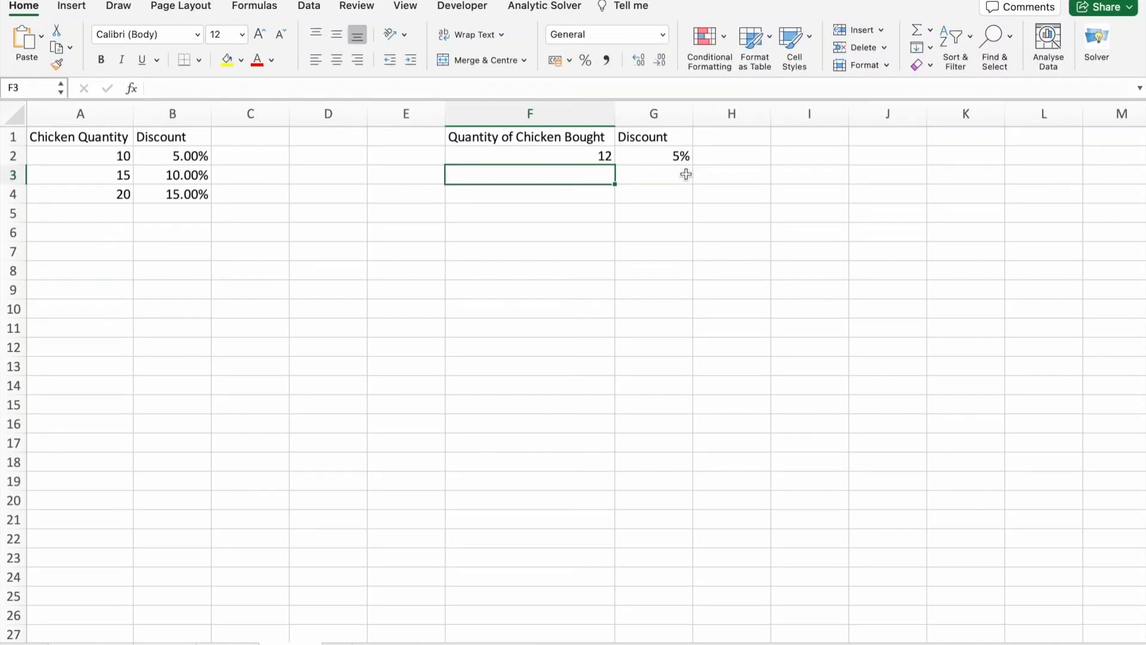
- Try quantities 14 and then 17, leaving G2 at a 10% discount
left_click(671, 156)
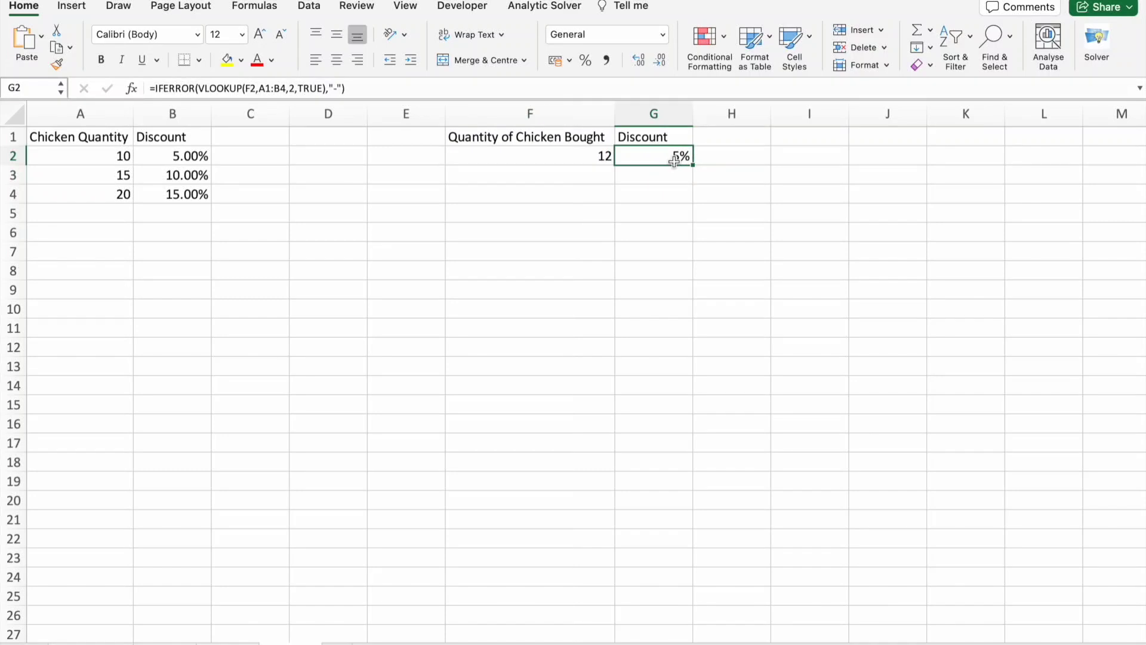
left_click(624, 288)
left_click(581, 158)
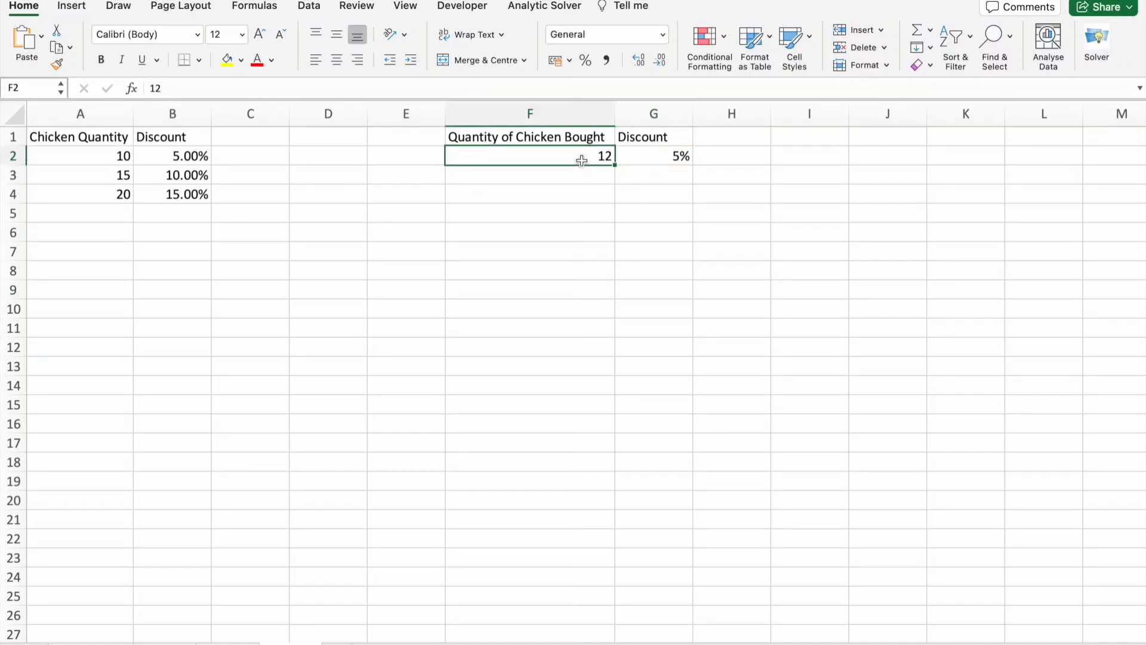
type("14")
key("Return")
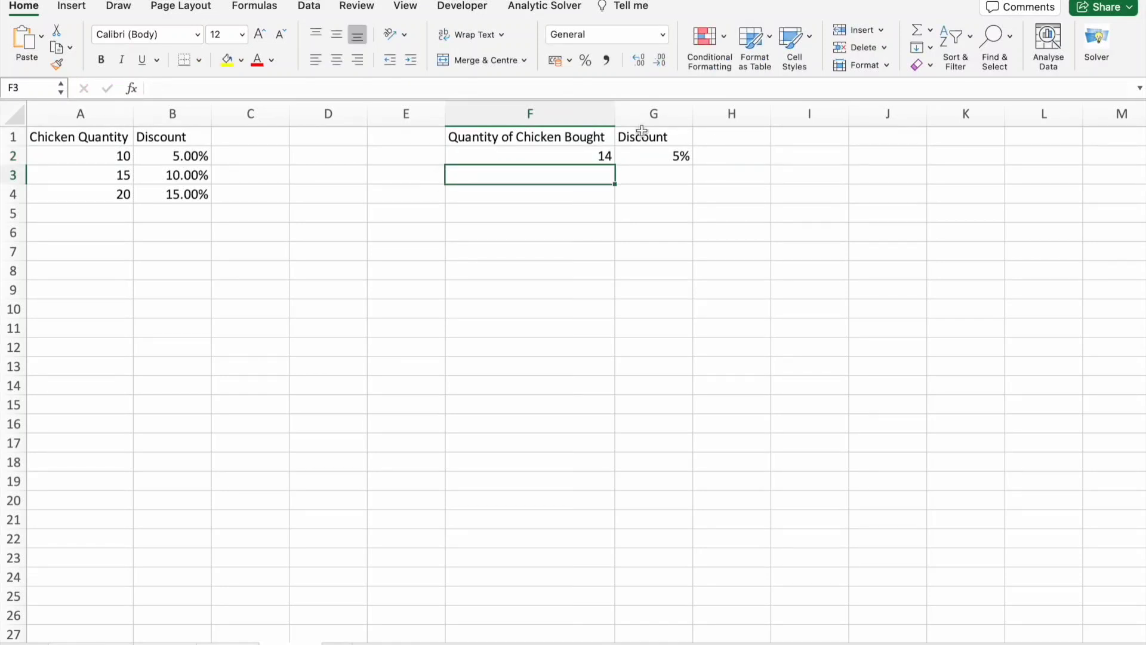
left_click(594, 156)
type("17")
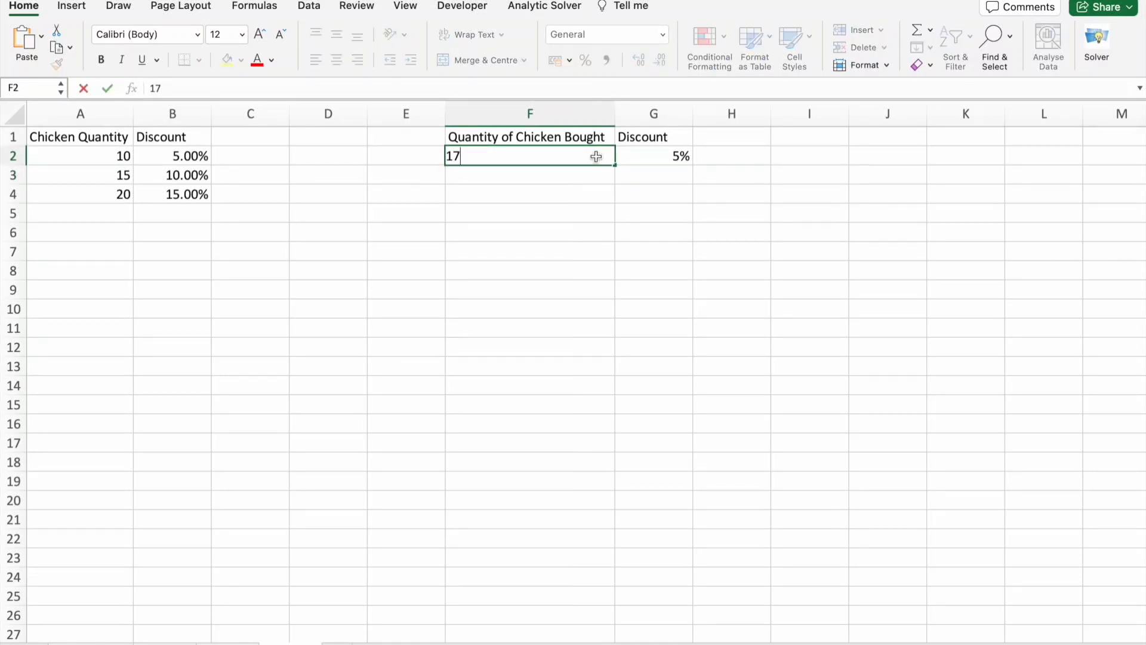
key("Return")
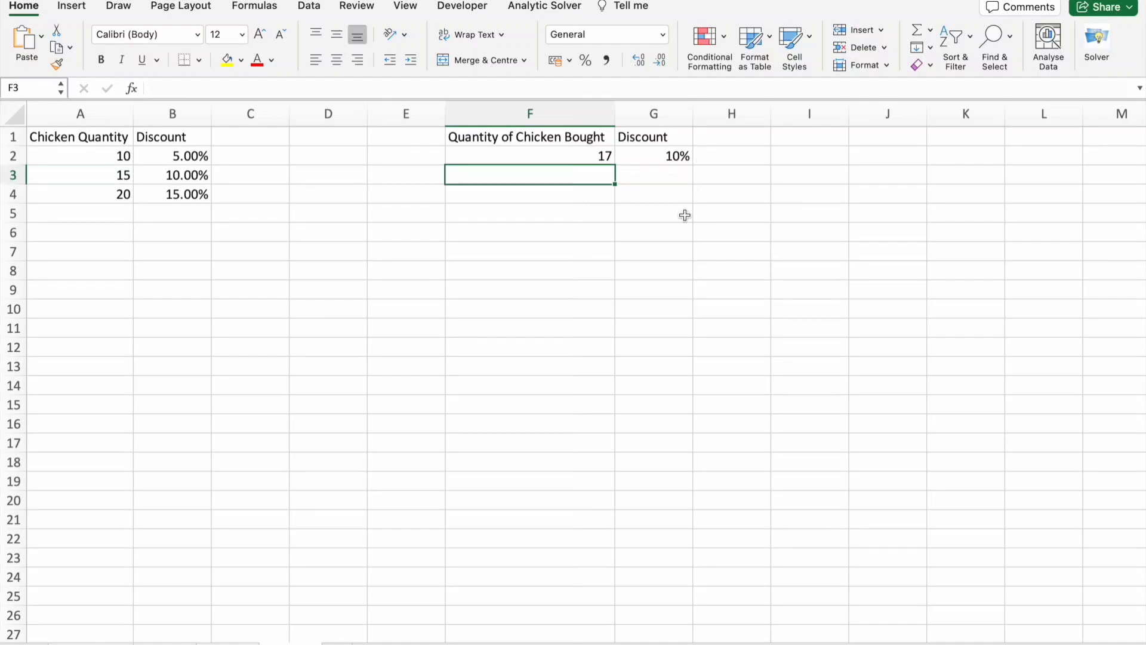
left_click(619, 310)
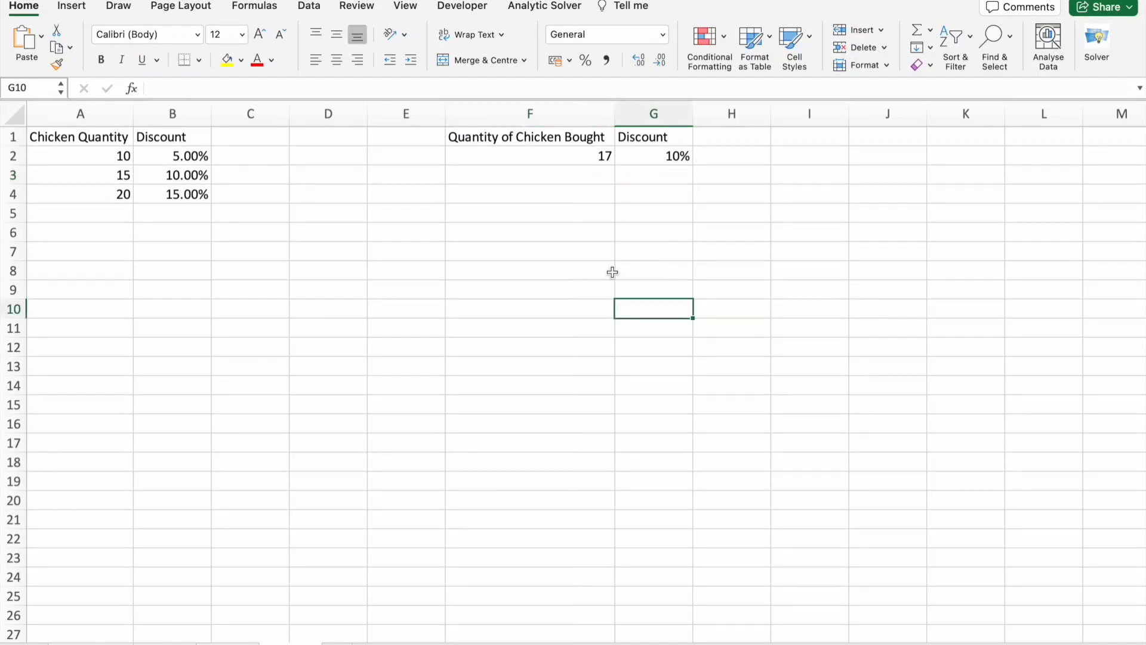
left_click(643, 156)
left_click(636, 346)
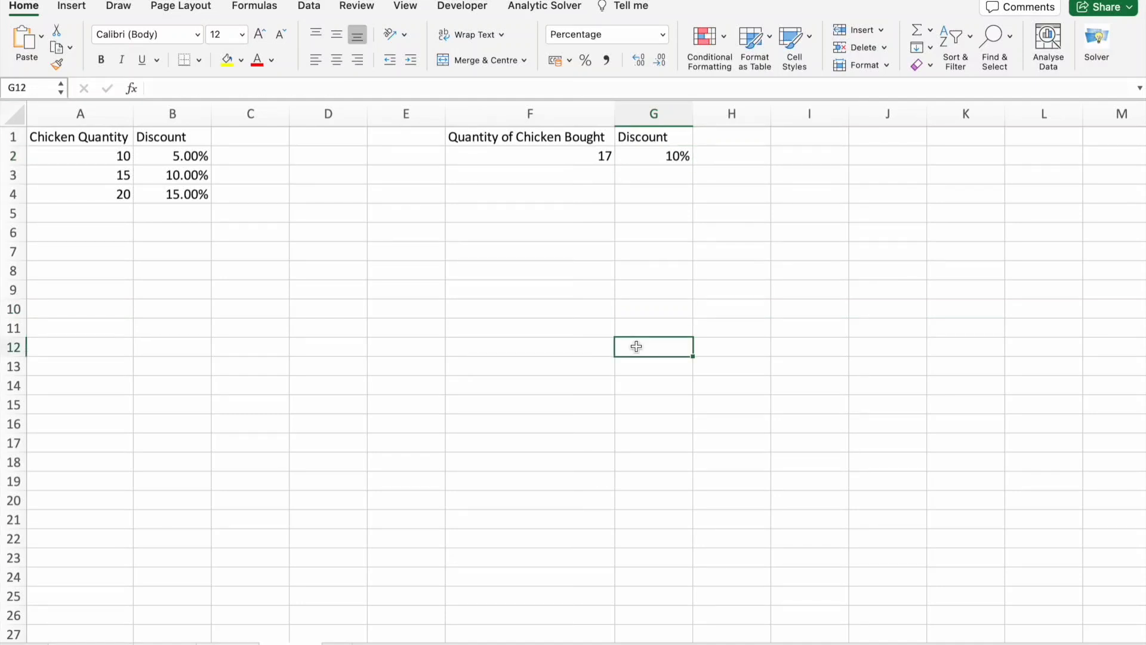